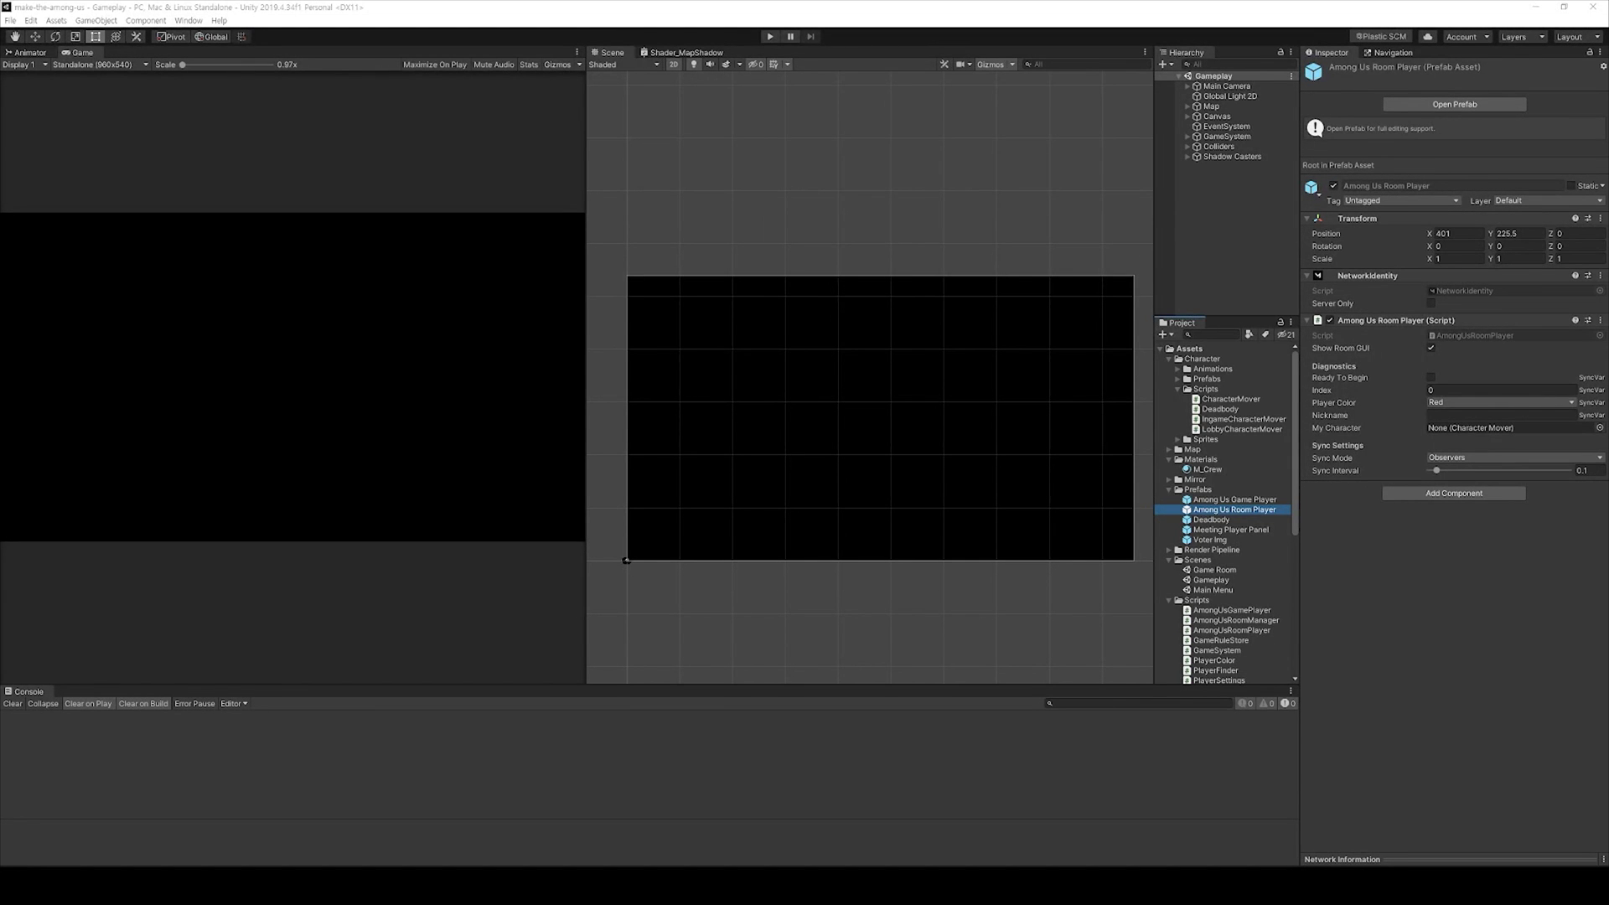
Step: Import the amongus-tasks package into the project, bringing in all its electricity wire sprites
{"action": "left_click", "coordinate": [869, 241]}
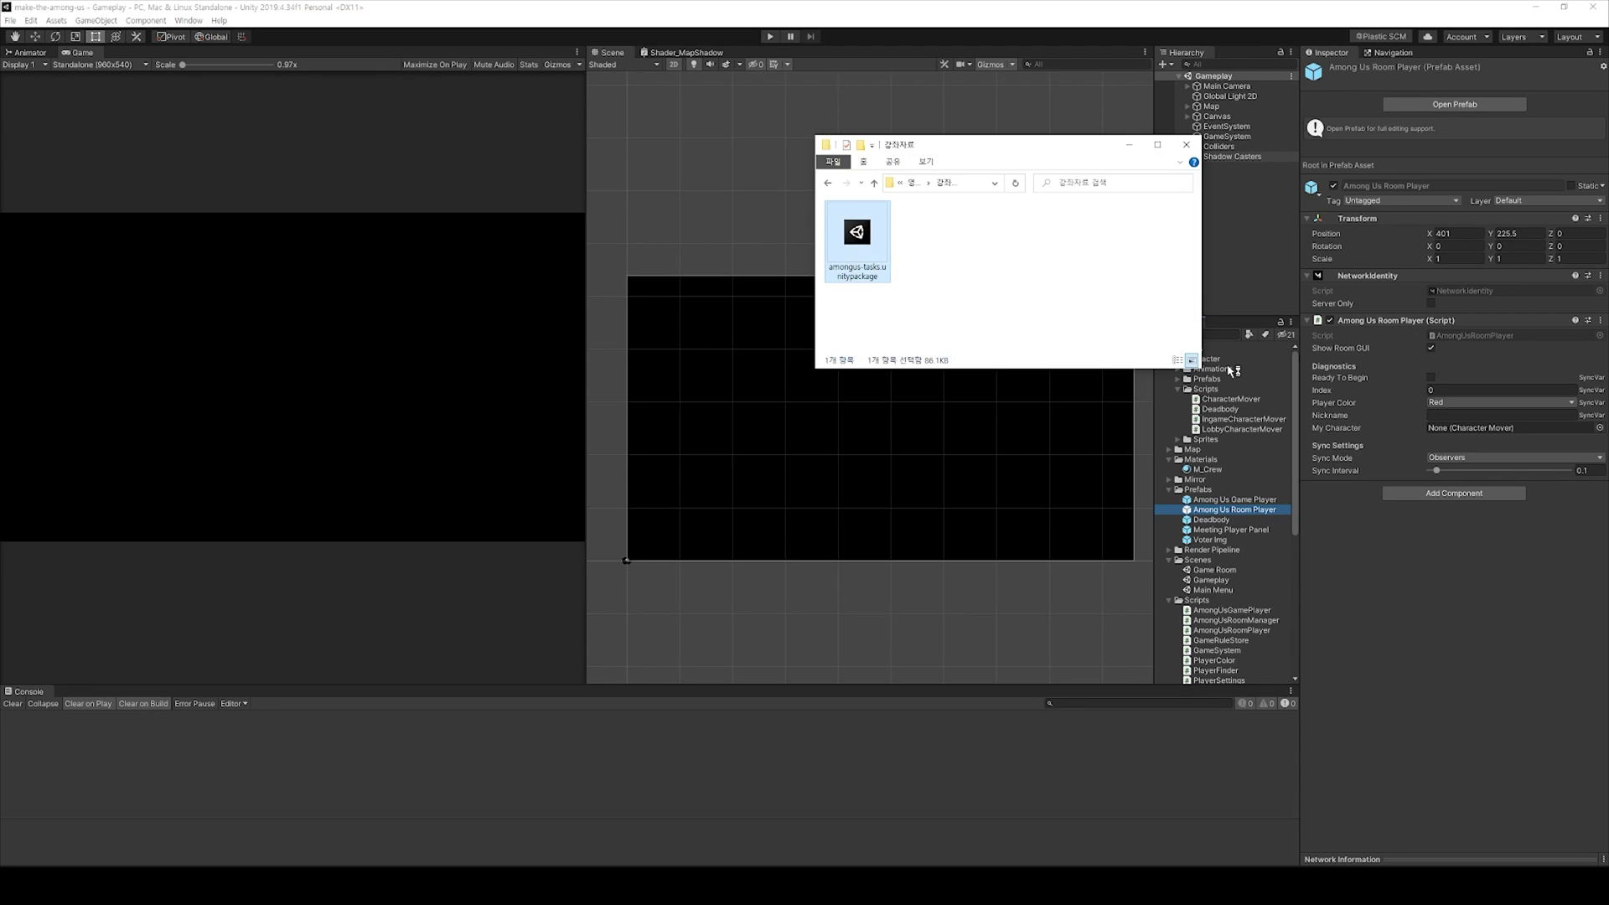
{"action": "left_click_drag", "start_coordinate": [1230, 370], "coordinate": [1229, 369]}
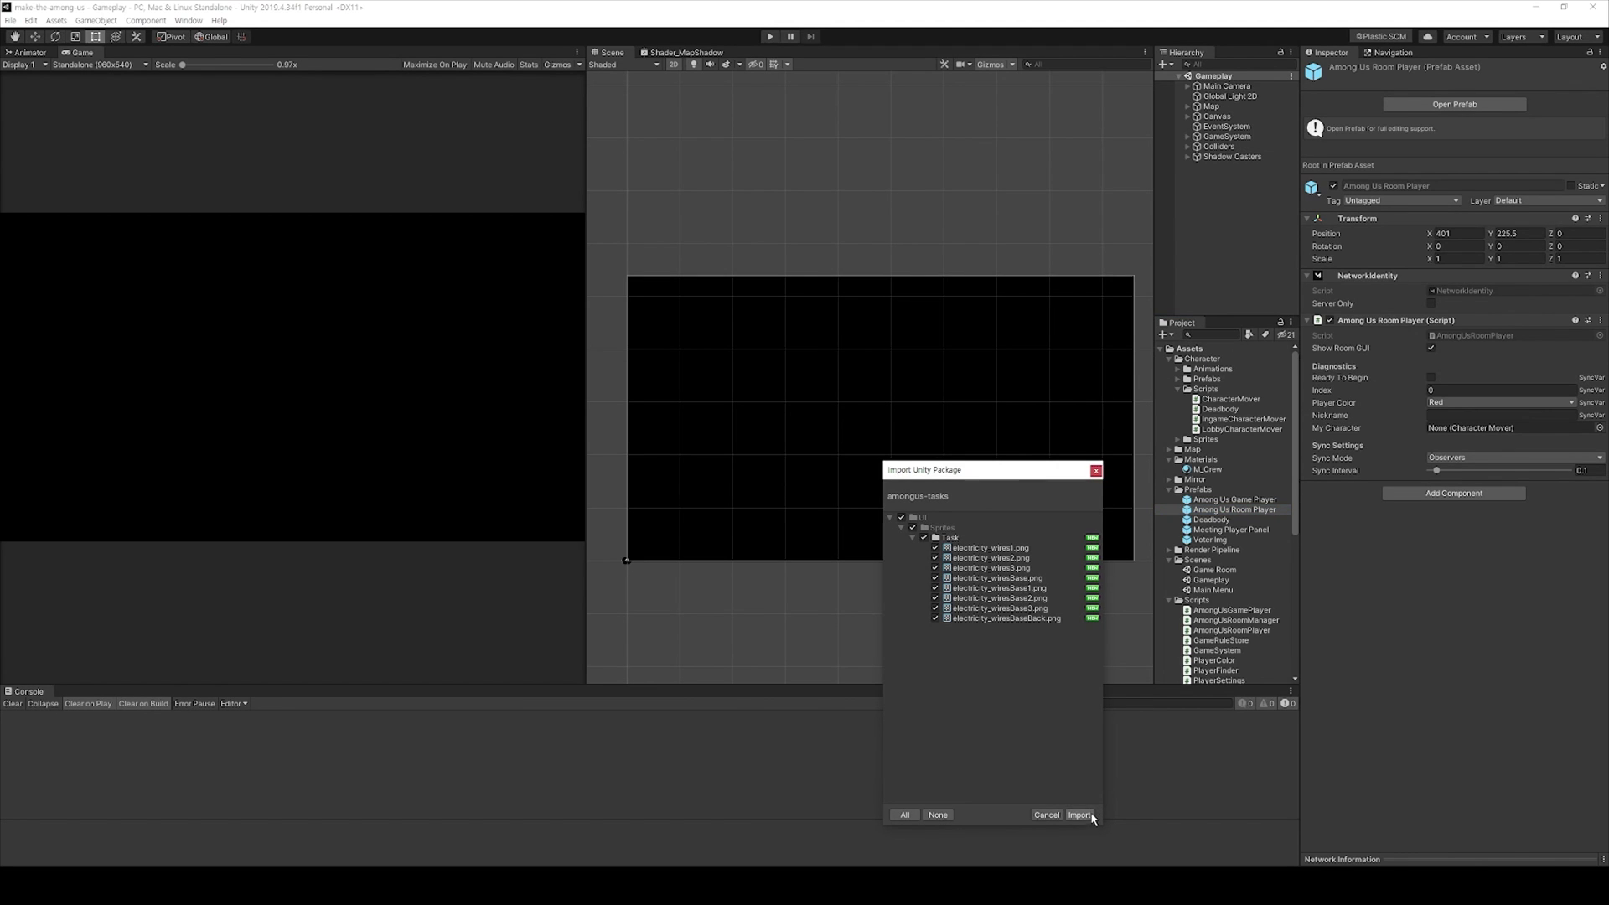
{"action": "left_click", "coordinate": [1090, 817]}
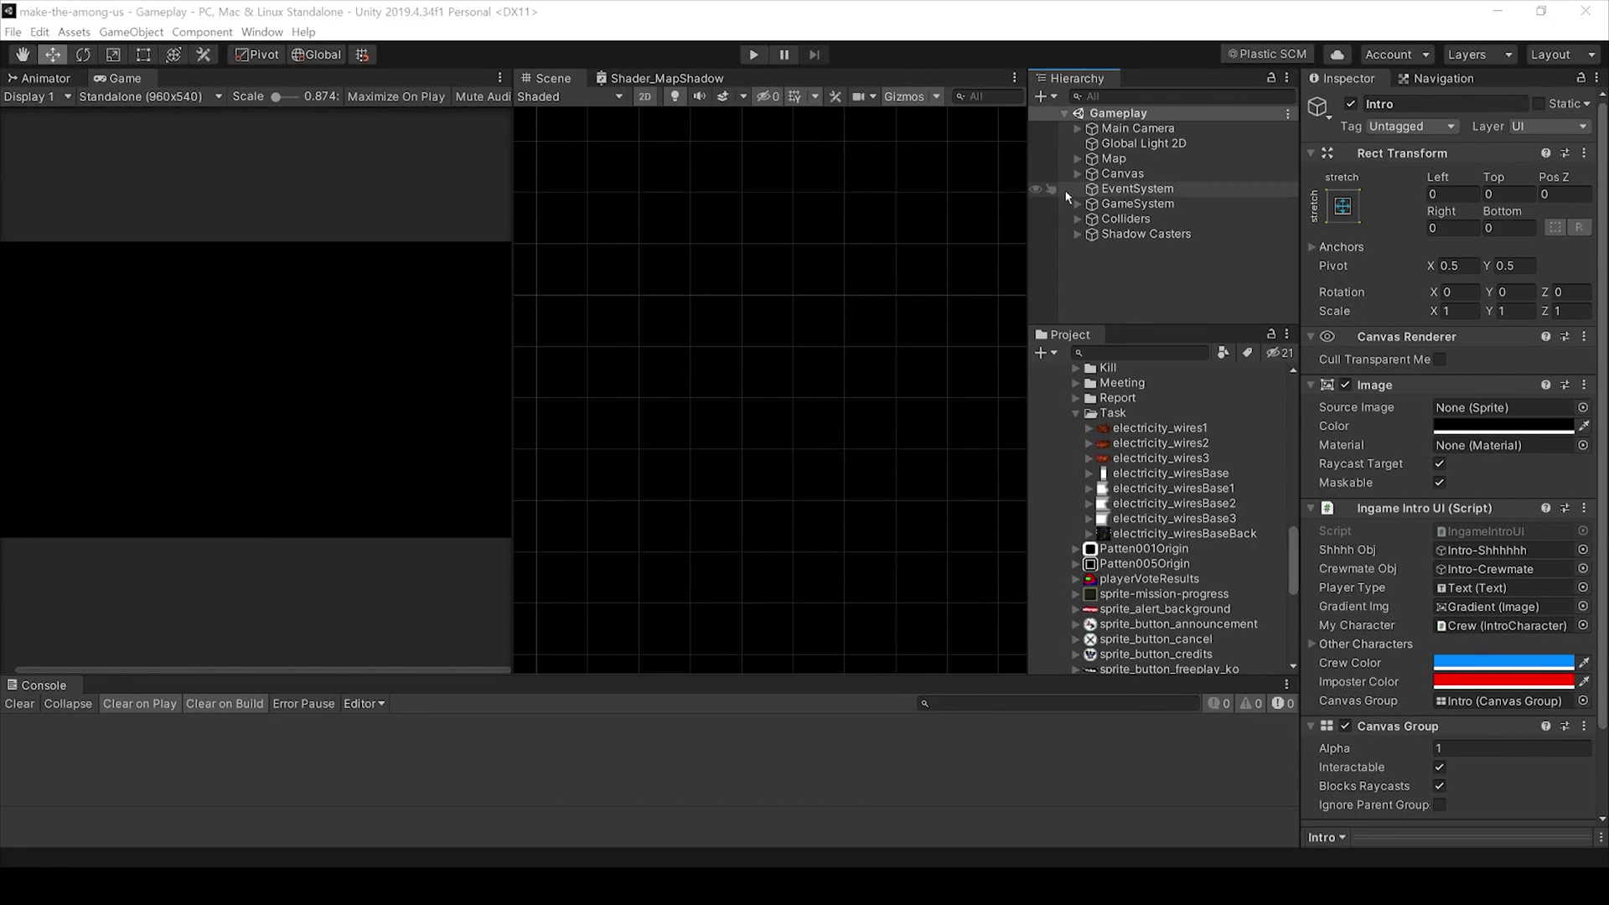
{"action": "left_click", "coordinate": [1077, 173]}
Step: Create a UI image under the Canvas named Task UI using the white-4x4 sprite
{"action": "right_click", "coordinate": [1114, 175]}
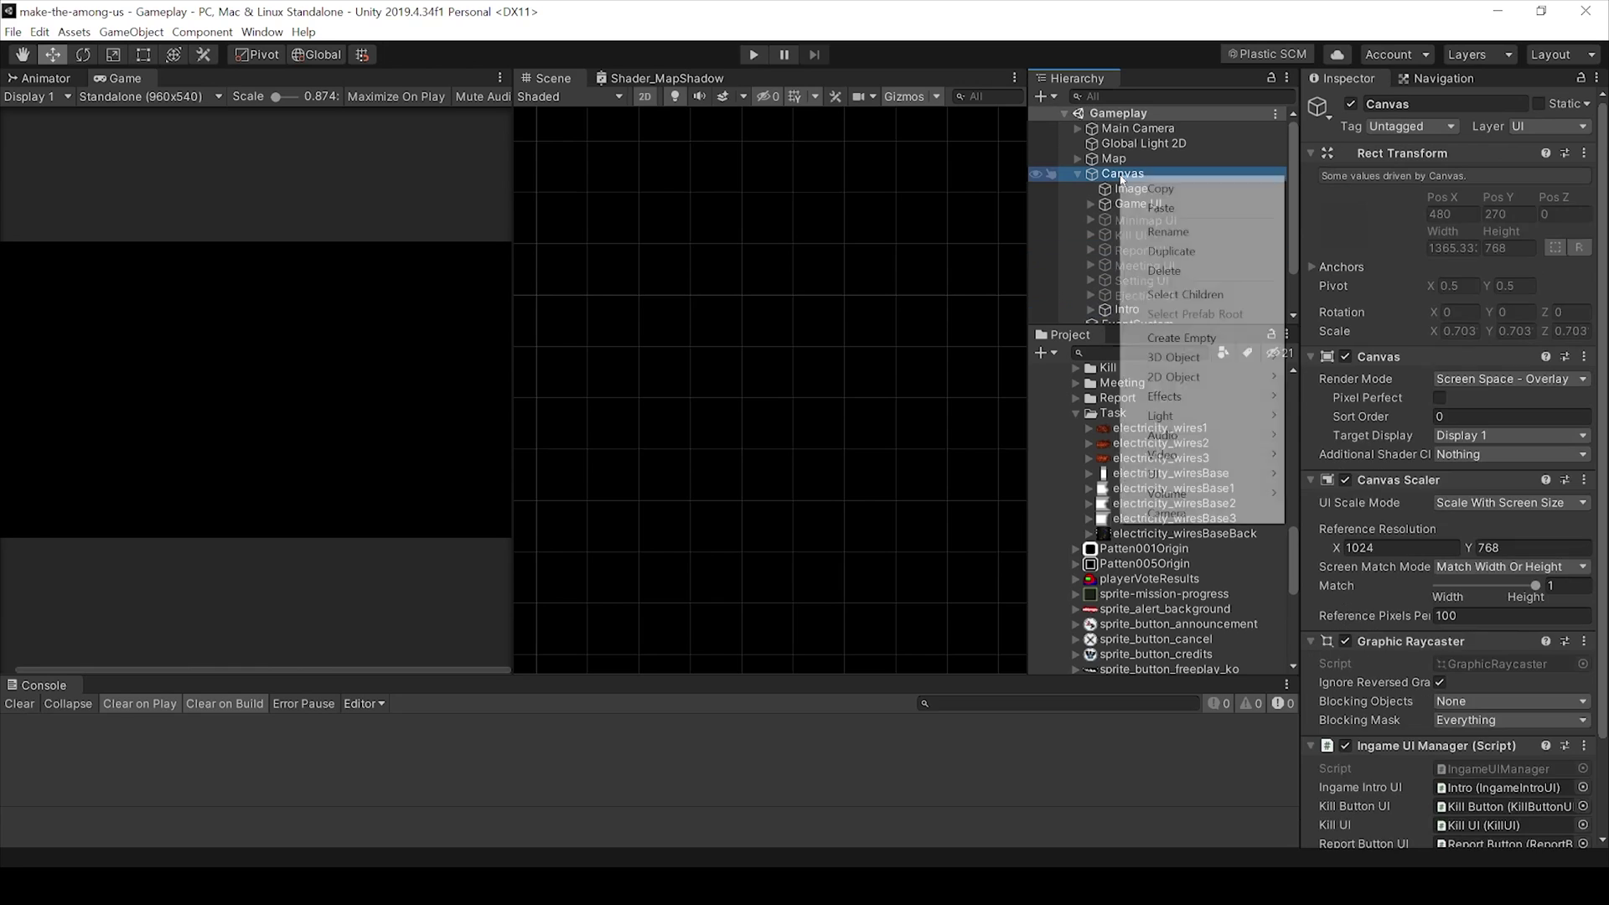
{"action": "mouse_move", "coordinate": [1218, 472]}
{"action": "left_click", "coordinate": [1352, 514]}
{"action": "type", "text": "Task UI"}
{"action": "key", "text": "Return"}
{"action": "left_click", "coordinate": [1594, 407]}
{"action": "type", "text": "4x"}
{"action": "left_click", "coordinate": [894, 302]}
{"action": "double_click", "coordinate": [894, 312]}
{"action": "left_click", "coordinate": [1341, 205]}
Step: Stretch Task UI to fill the screen with zero offsets and set its colour alpha to 0
{"action": "left_click", "coordinate": [1550, 493]}
{"action": "double_click", "coordinate": [1450, 193]}
{"action": "type", "text": "0"}
{"action": "key", "text": "Tab"}
{"action": "type", "text": "0"}
{"action": "key", "text": "Tab"}
{"action": "key", "text": "Tab"}
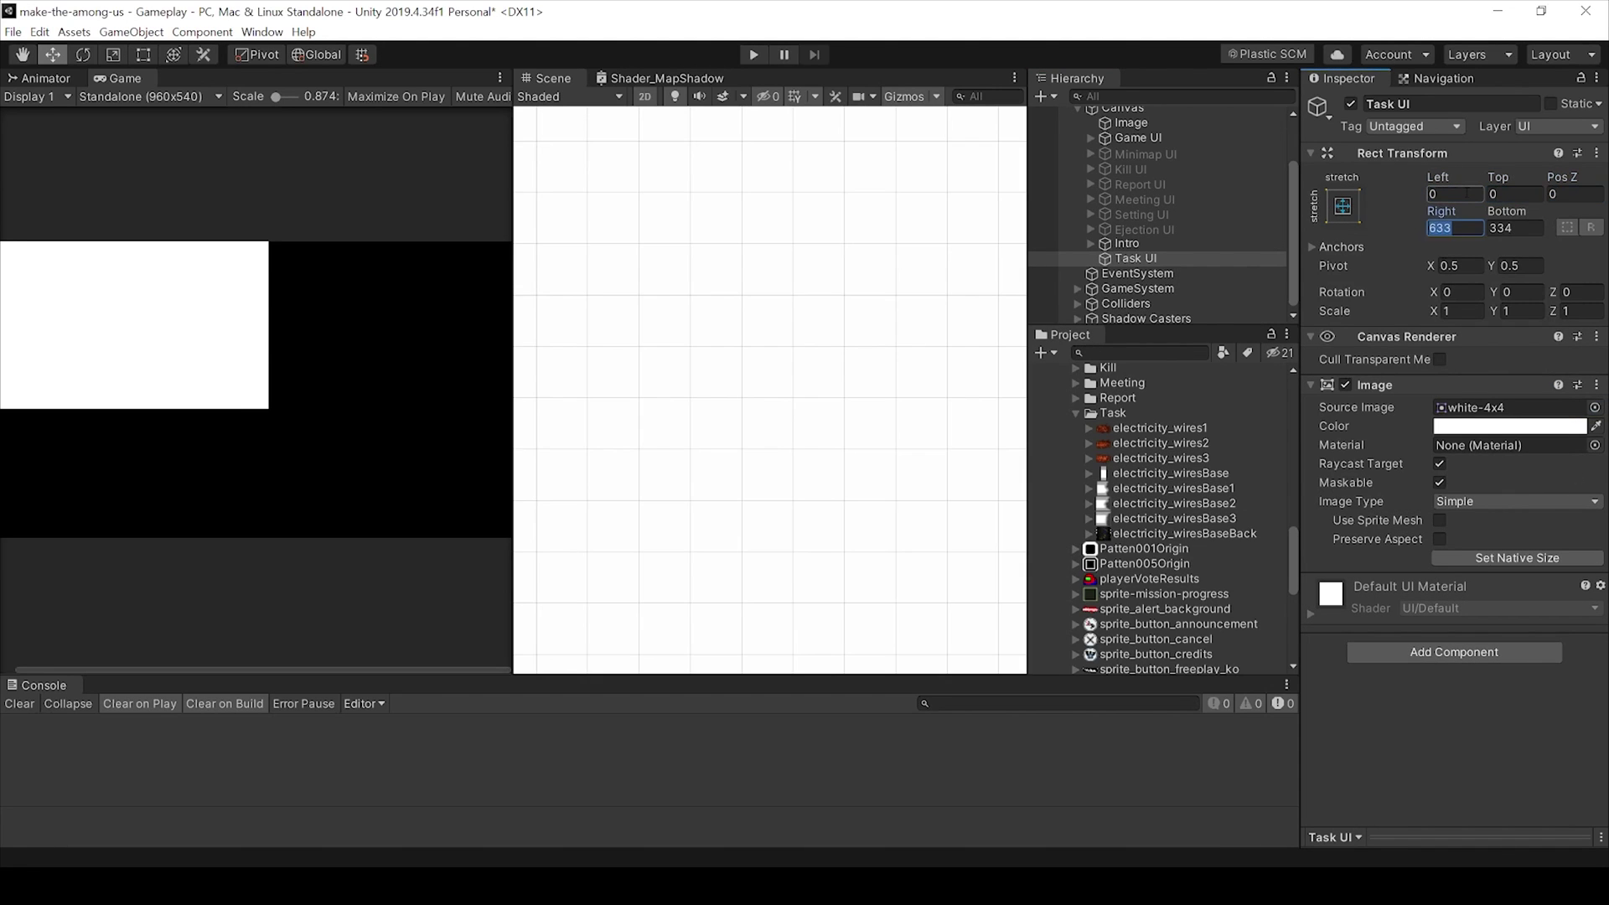
{"action": "type", "text": "0"}
{"action": "key", "text": "Tab"}
{"action": "type", "text": "0"}
{"action": "left_click", "coordinate": [1508, 426]}
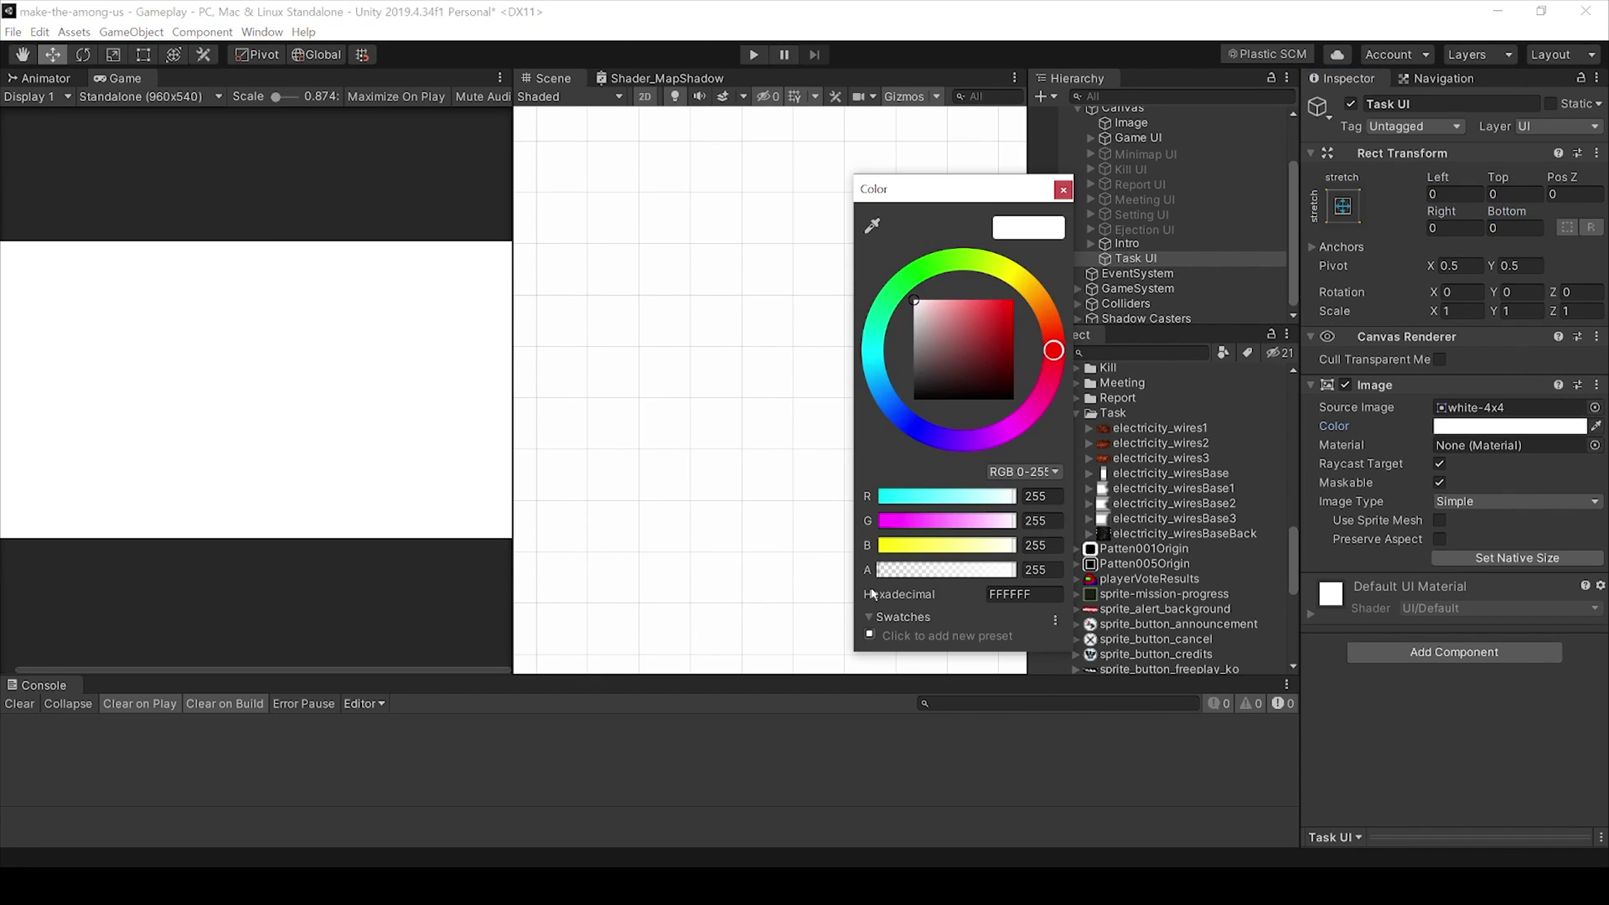
{"action": "left_click_drag", "start_coordinate": [986, 577], "coordinate": [855, 581]}
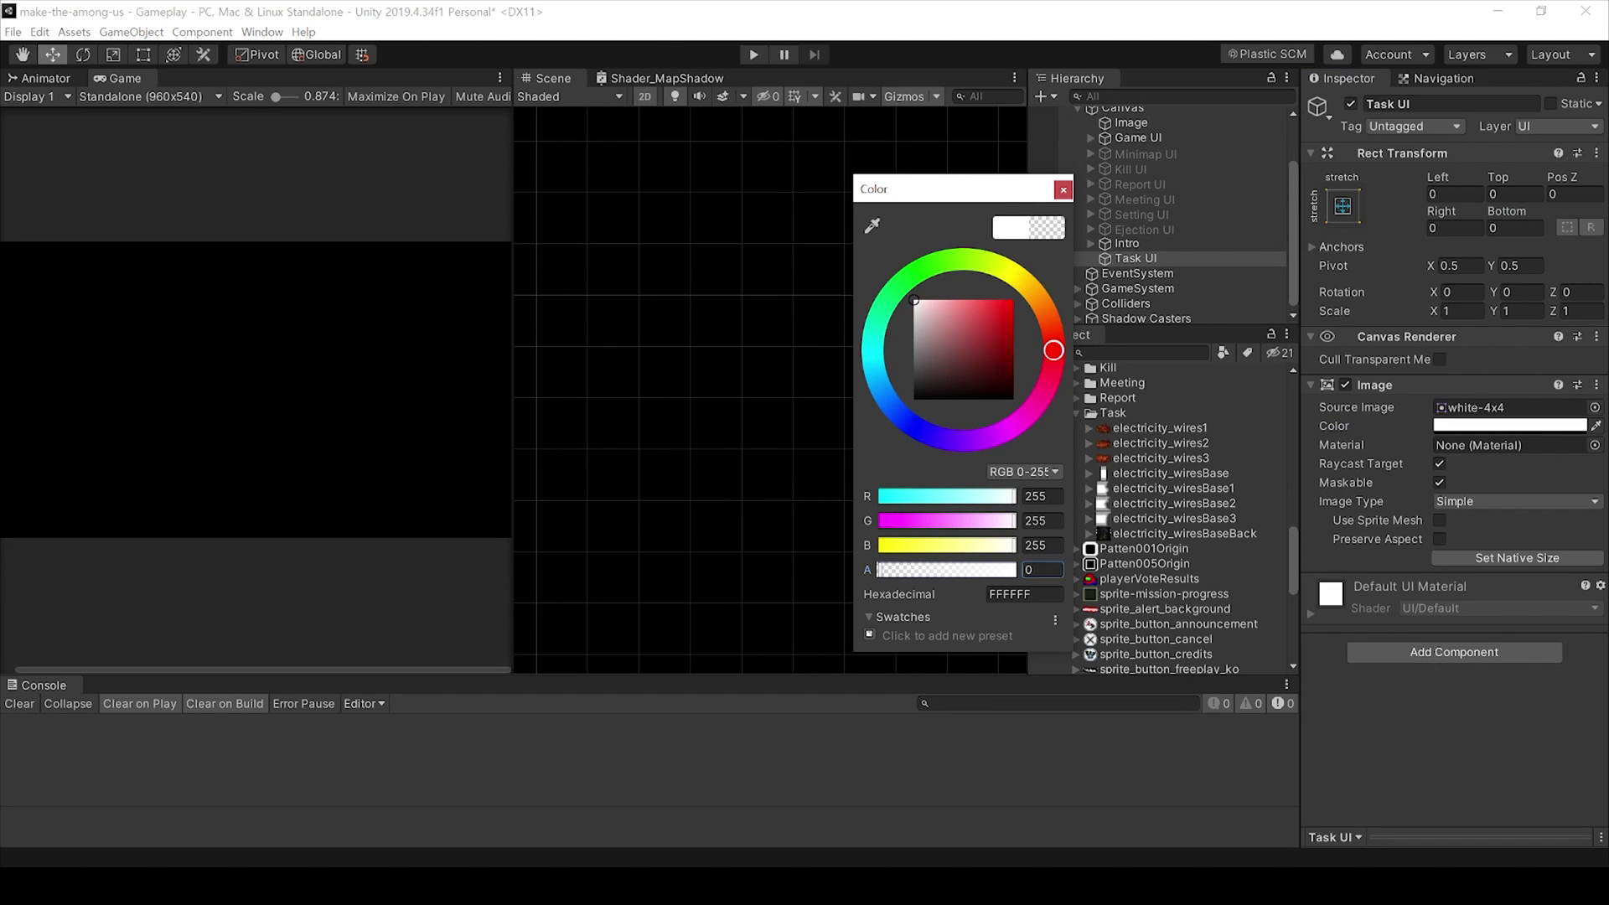
Step: Add a Fix Wiring Task image under Task UI showing electricity_wiresBaseBack at native size
{"action": "right_click", "coordinate": [1136, 258]}
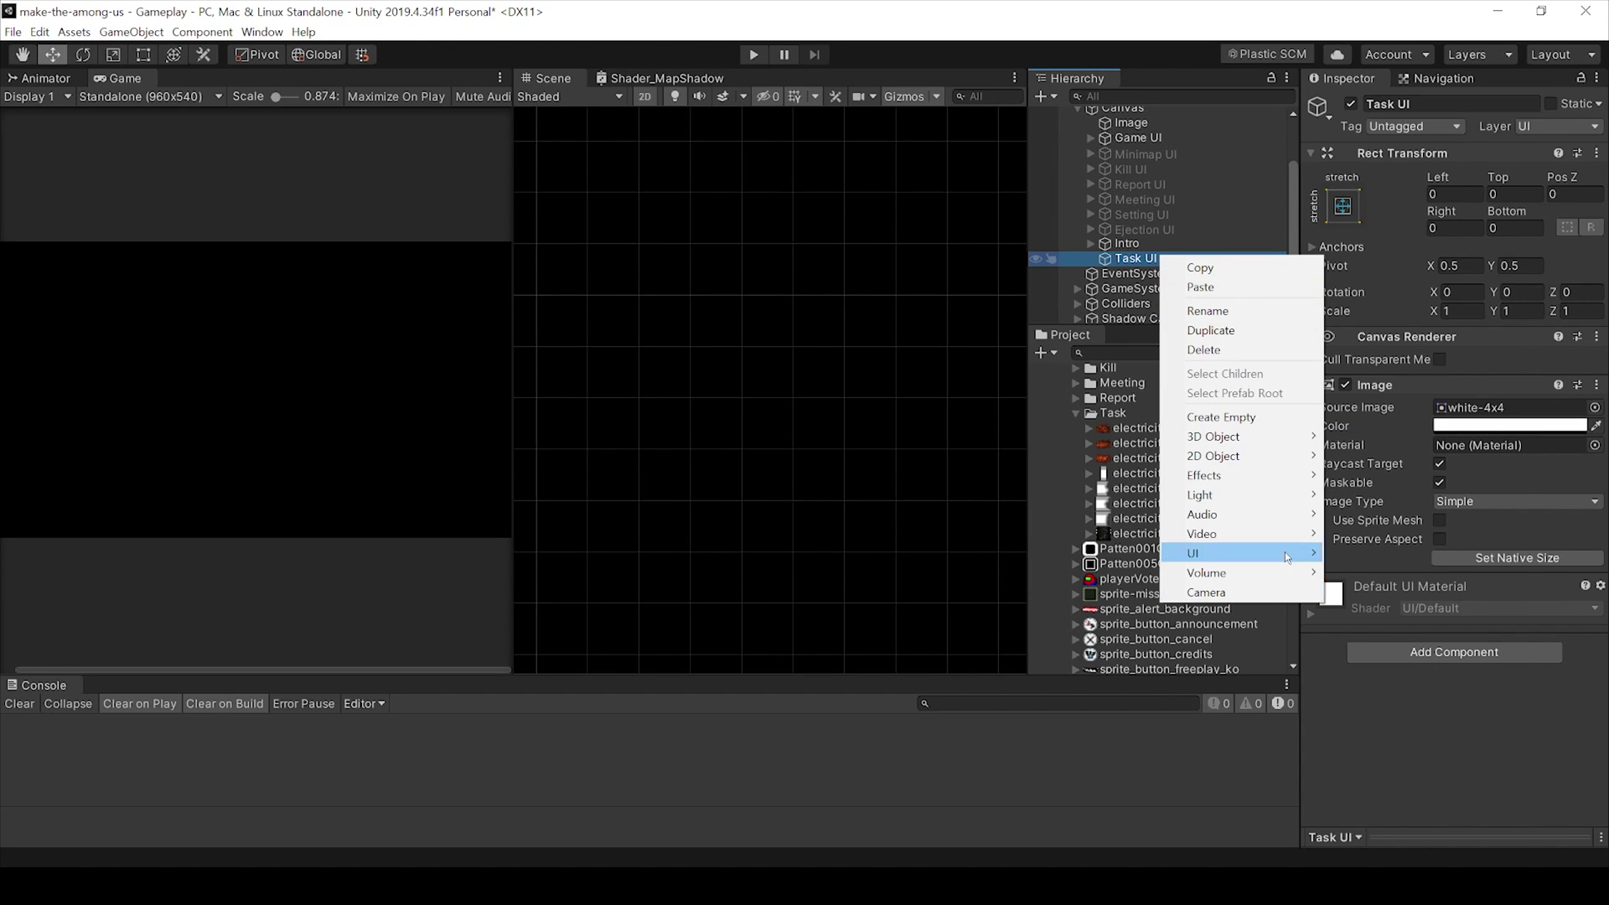
{"action": "mouse_move", "coordinate": [1285, 553]}
{"action": "left_click", "coordinate": [1391, 572]}
{"action": "type", "text": "Fix Wiring"}
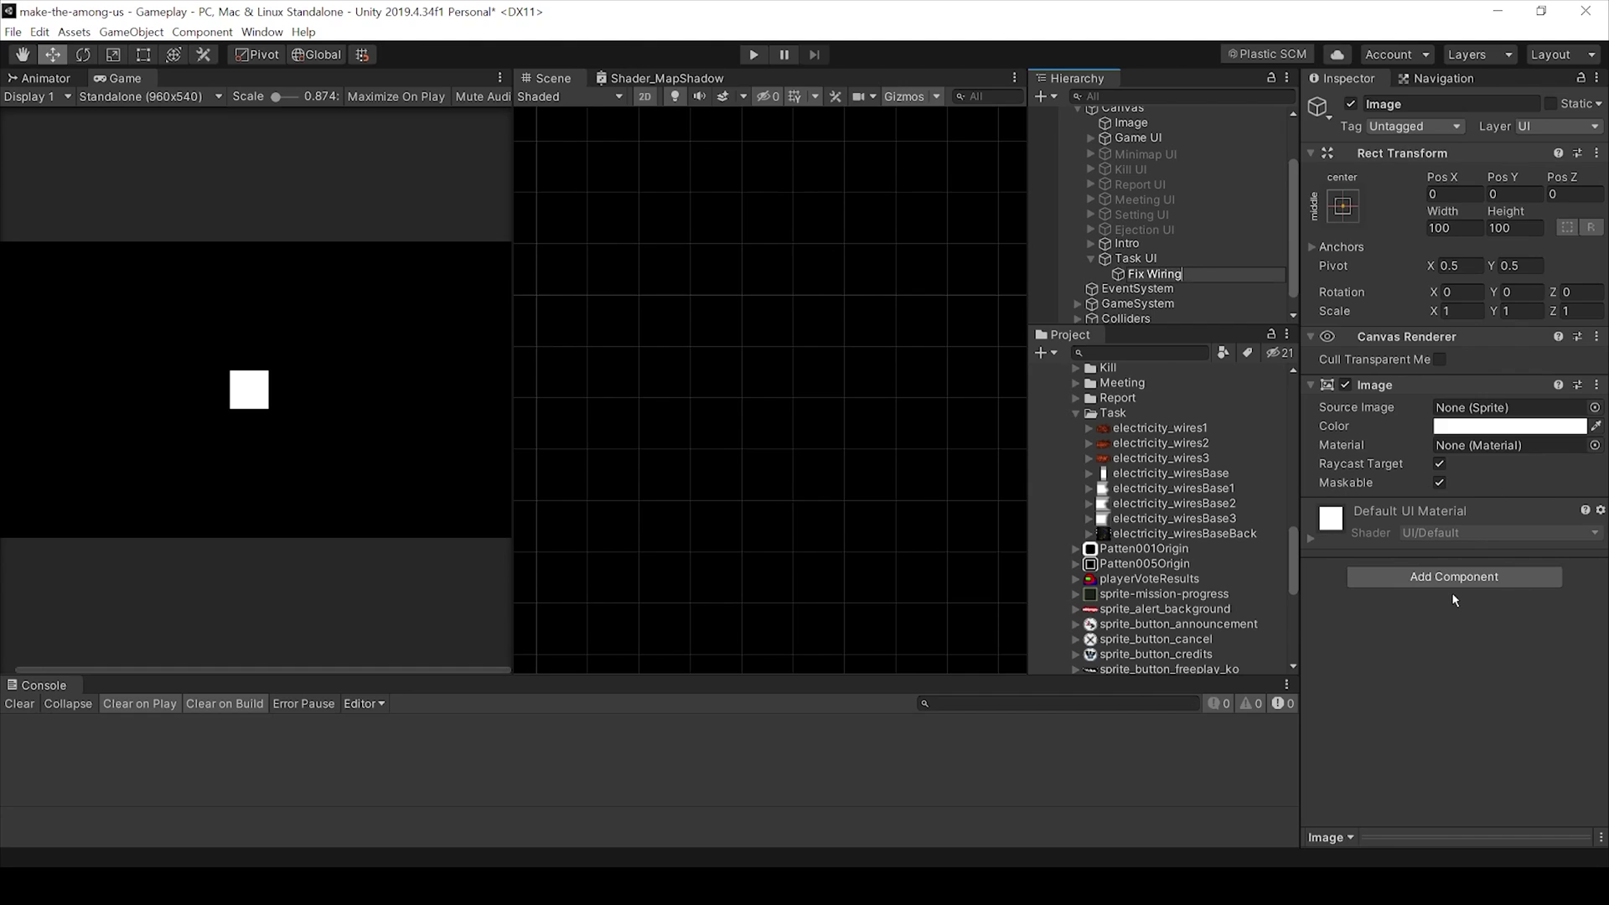
{"action": "type", "text": " Task"}
{"action": "key", "text": "Return"}
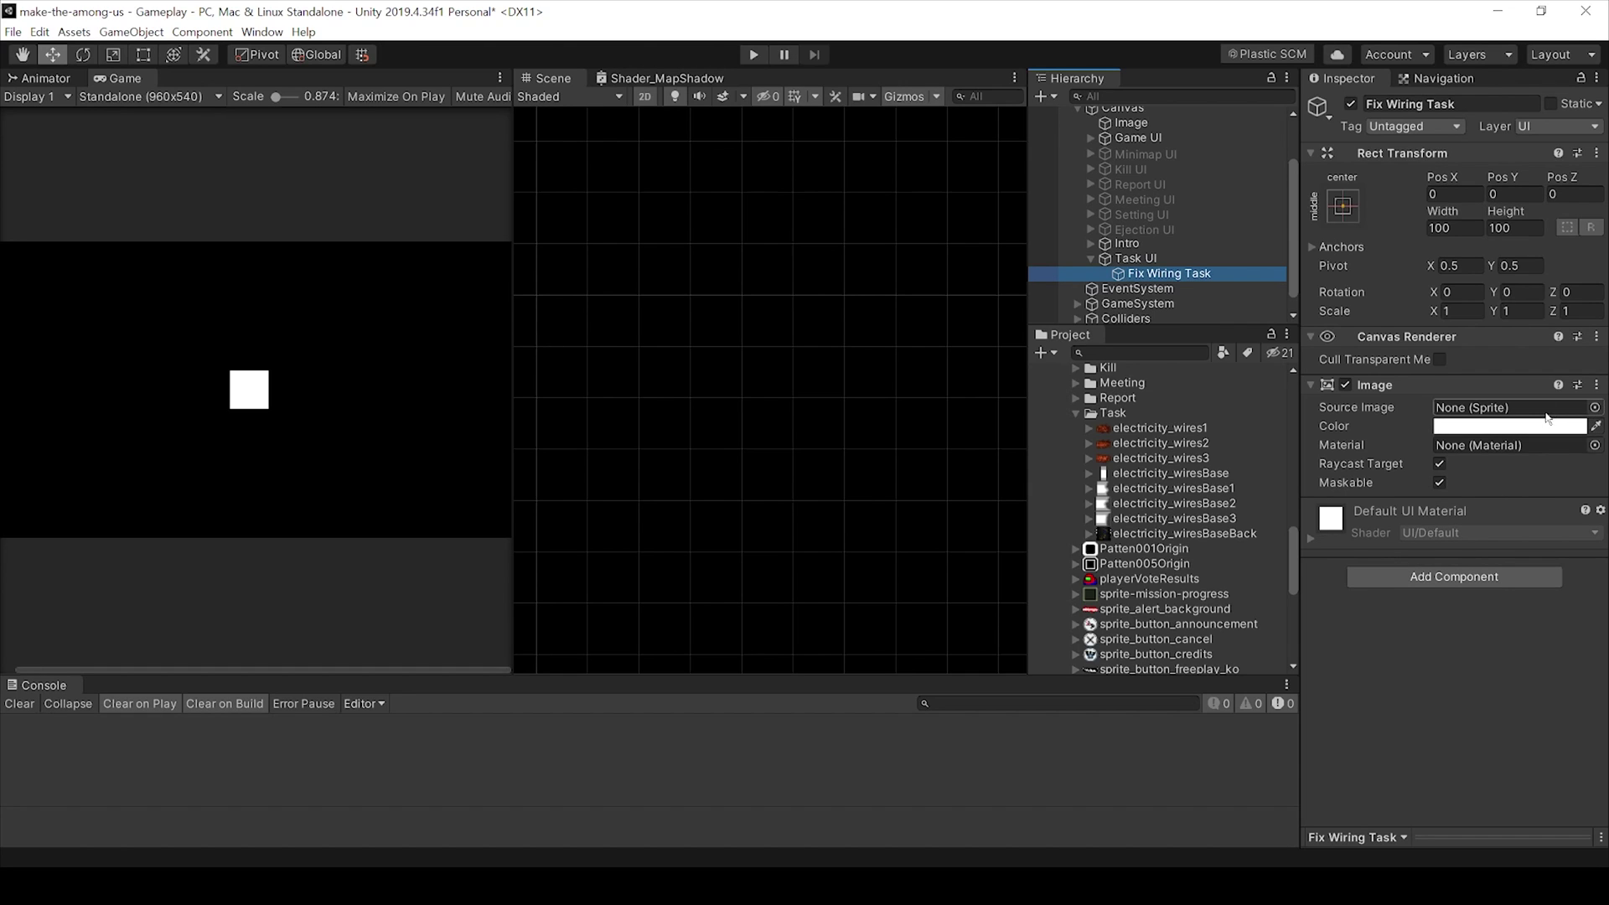
{"action": "left_click_drag", "start_coordinate": [1183, 533], "coordinate": [1502, 408]}
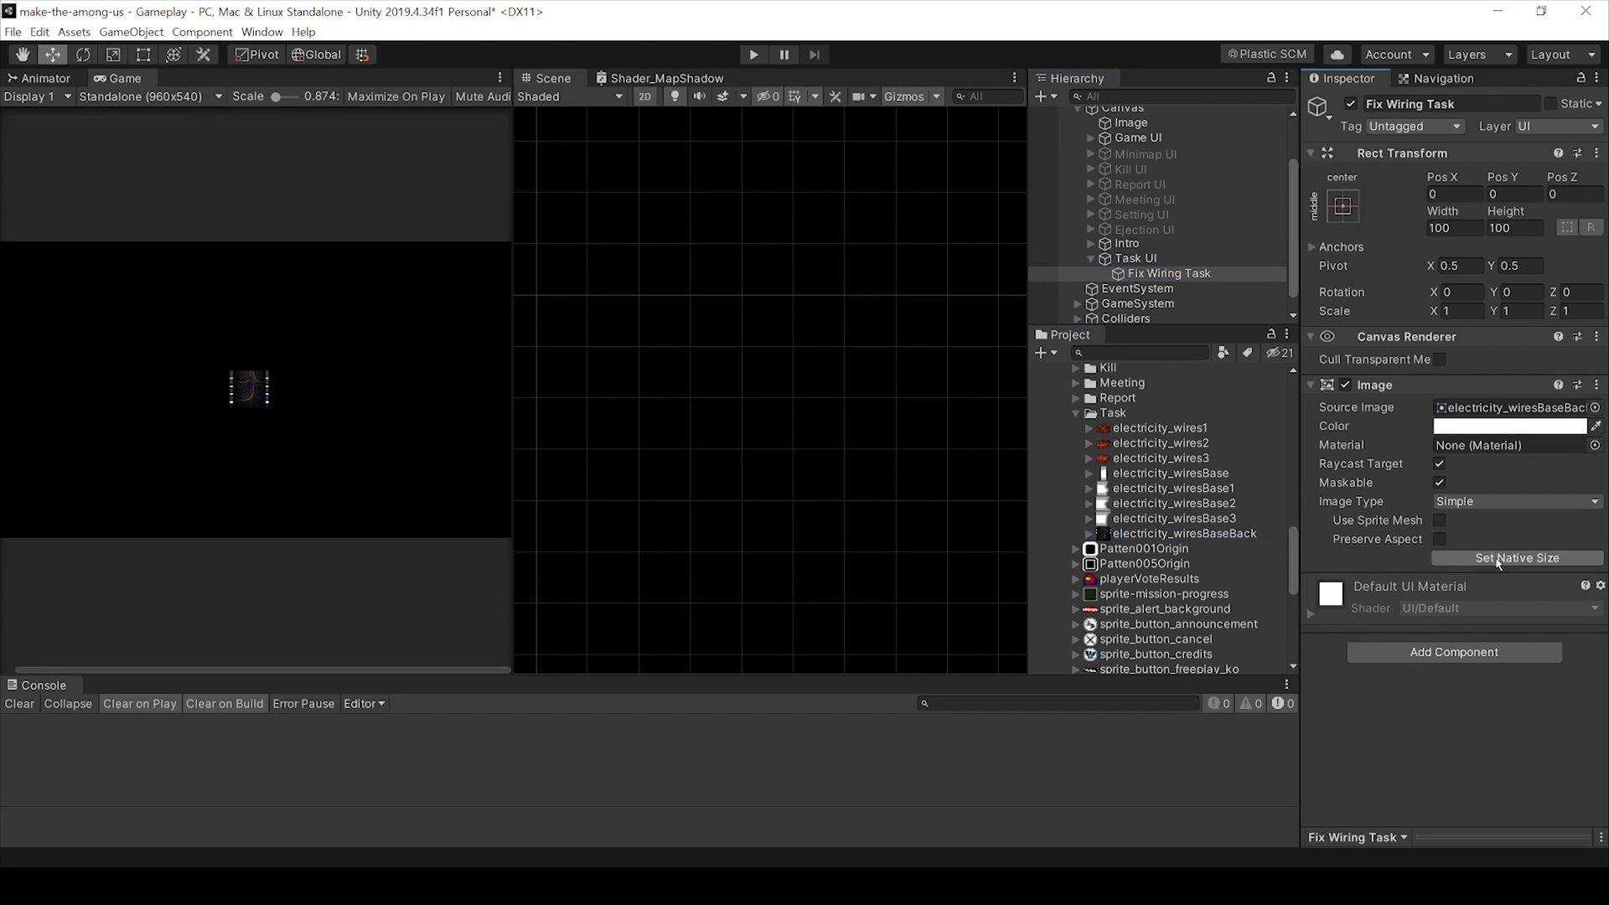
{"action": "left_click", "coordinate": [1492, 557]}
Step: Add an empty Left Wire child on the panel's upper-left block with width and height 0
{"action": "right_click", "coordinate": [1181, 273]}
{"action": "left_click", "coordinate": [1252, 435]}
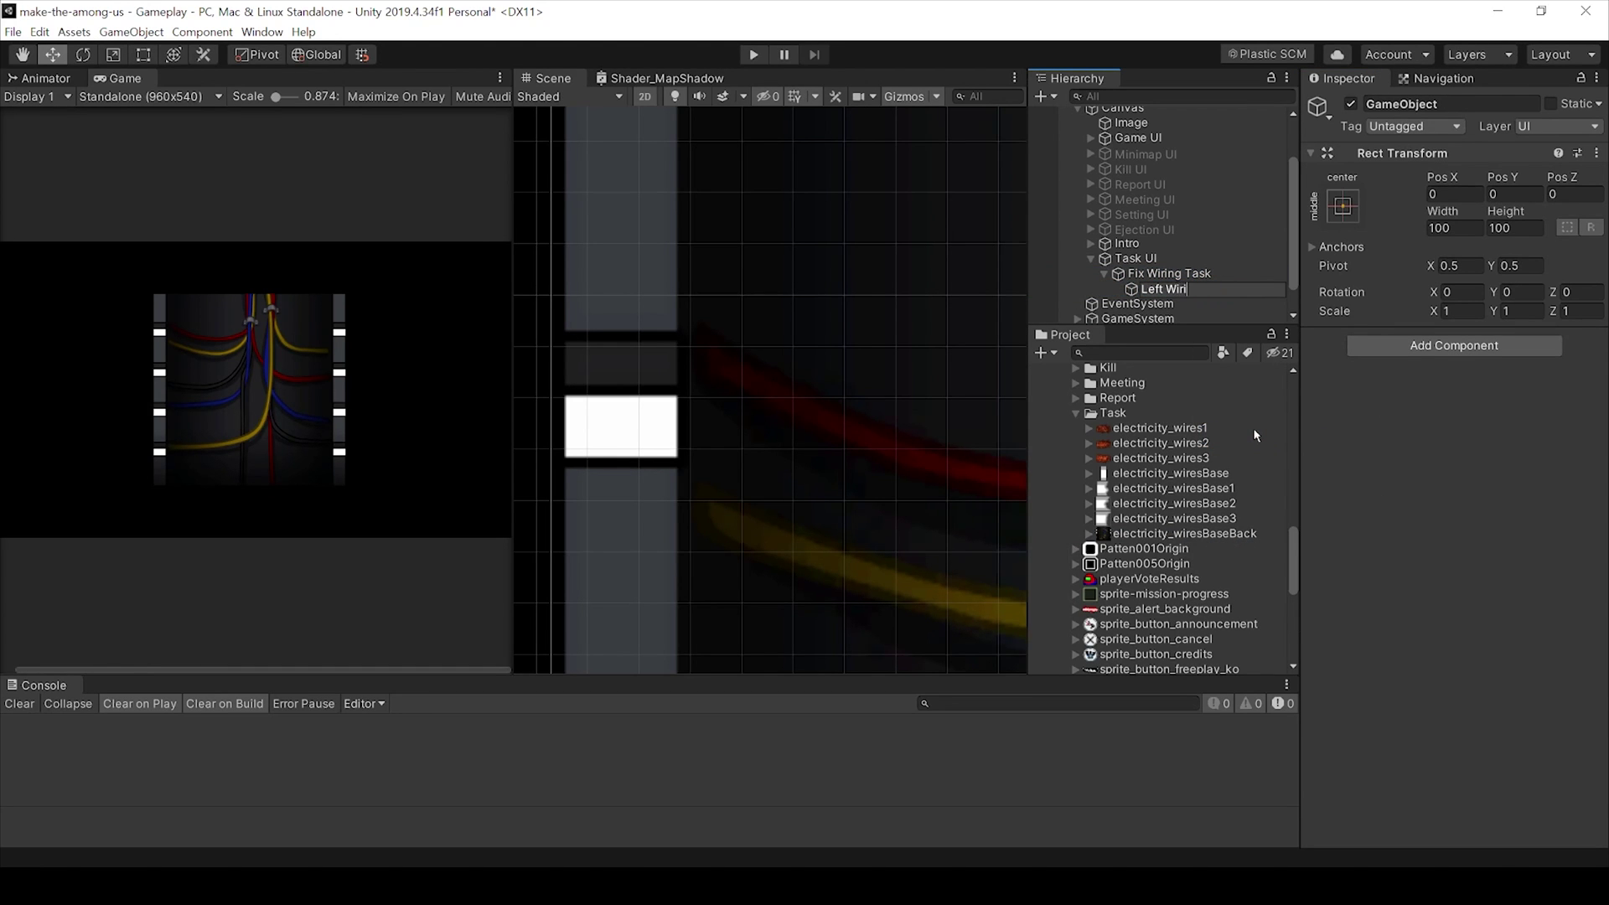
{"action": "type", "text": "e"}
{"action": "key", "text": "Return"}
{"action": "key", "text": "f"}
{"action": "left_click_drag", "start_coordinate": [851, 419], "coordinate": [662, 295]}
{"action": "key", "text": "f"}
{"action": "left_click", "coordinate": [1472, 232]}
{"action": "type", "text": "0"}
{"action": "key", "text": "Tab"}
{"action": "type", "text": "0"}
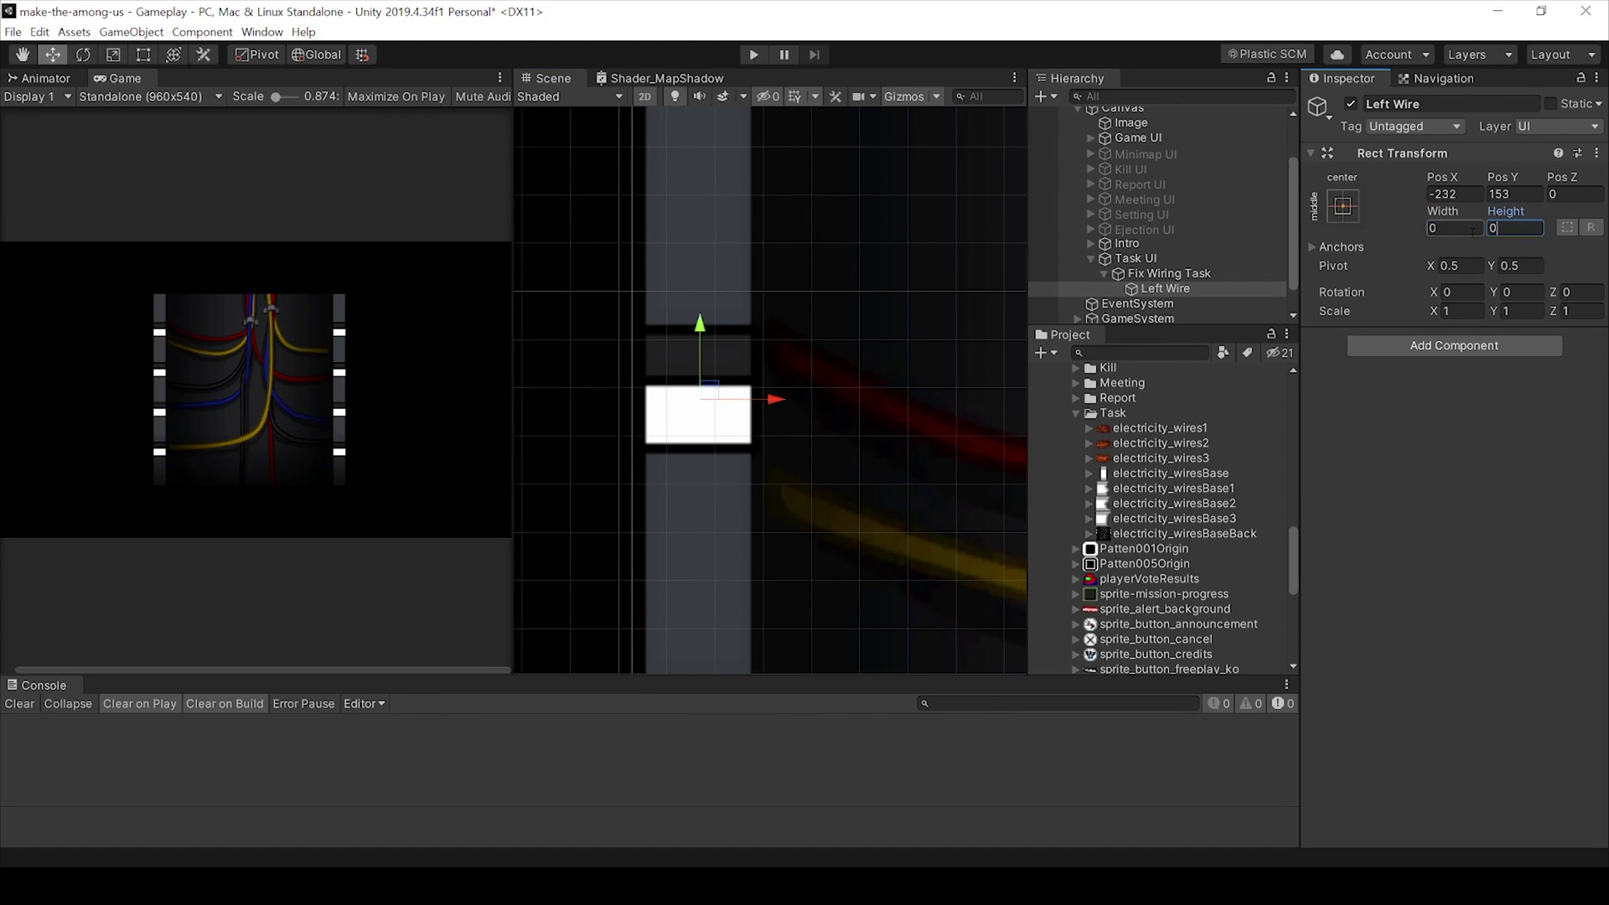
{"action": "right_click", "coordinate": [1165, 288]}
Step: Add a Wire Base image under Left Wire with the electricity_wiresBase sprite at native size
{"action": "mouse_move", "coordinate": [1215, 589]}
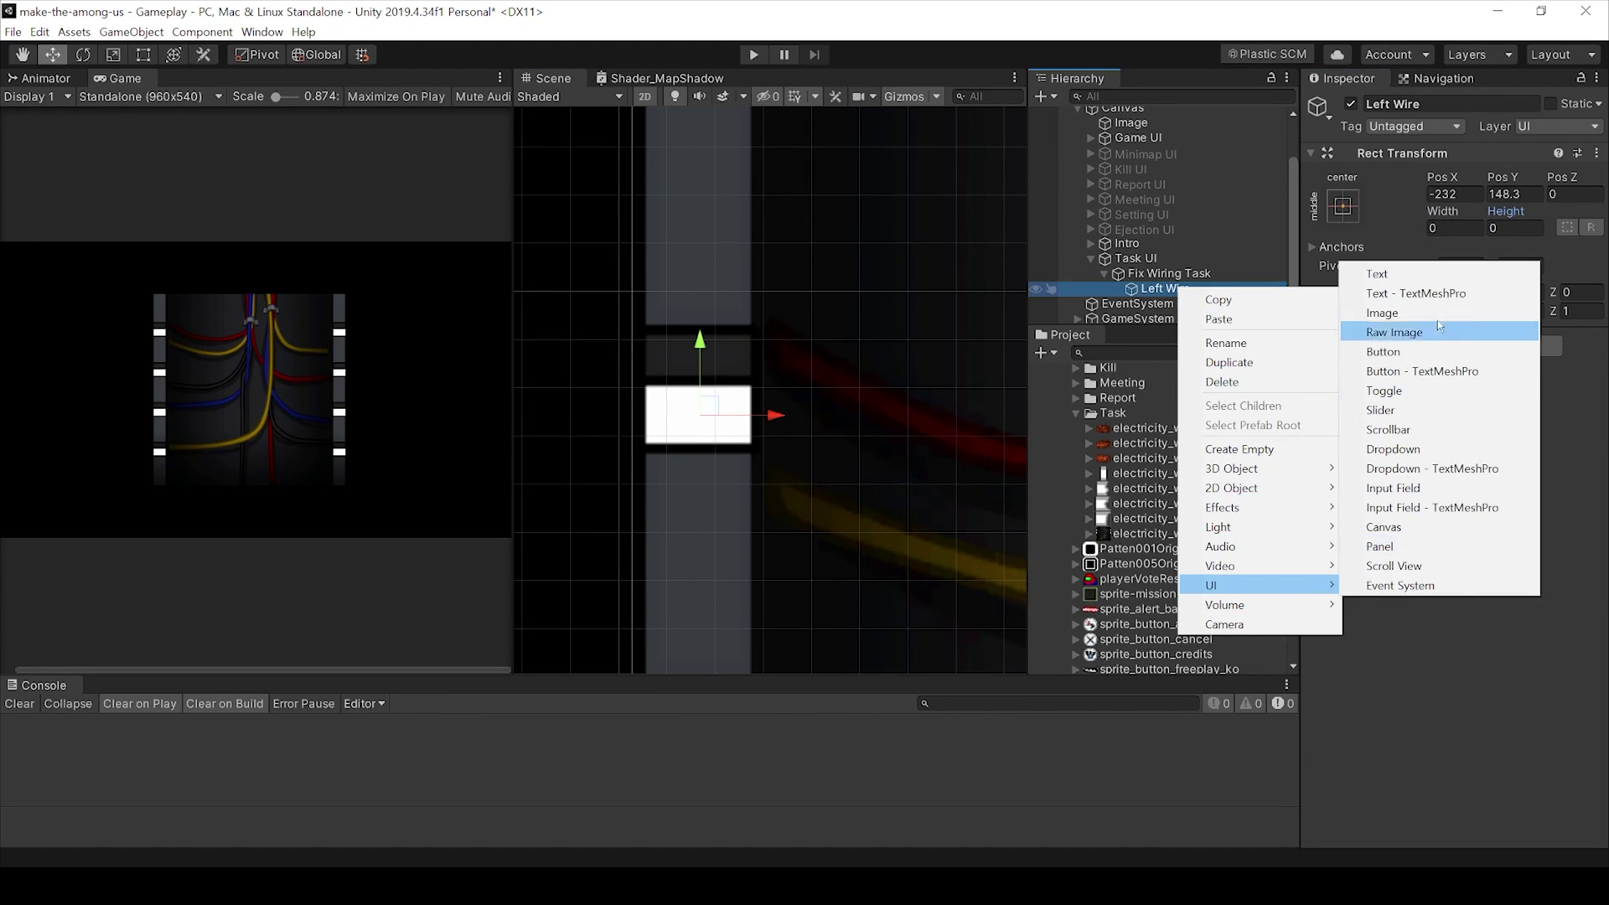
{"action": "left_click", "coordinate": [1425, 311]}
{"action": "left_click_drag", "start_coordinate": [1170, 472], "coordinate": [1508, 408]}
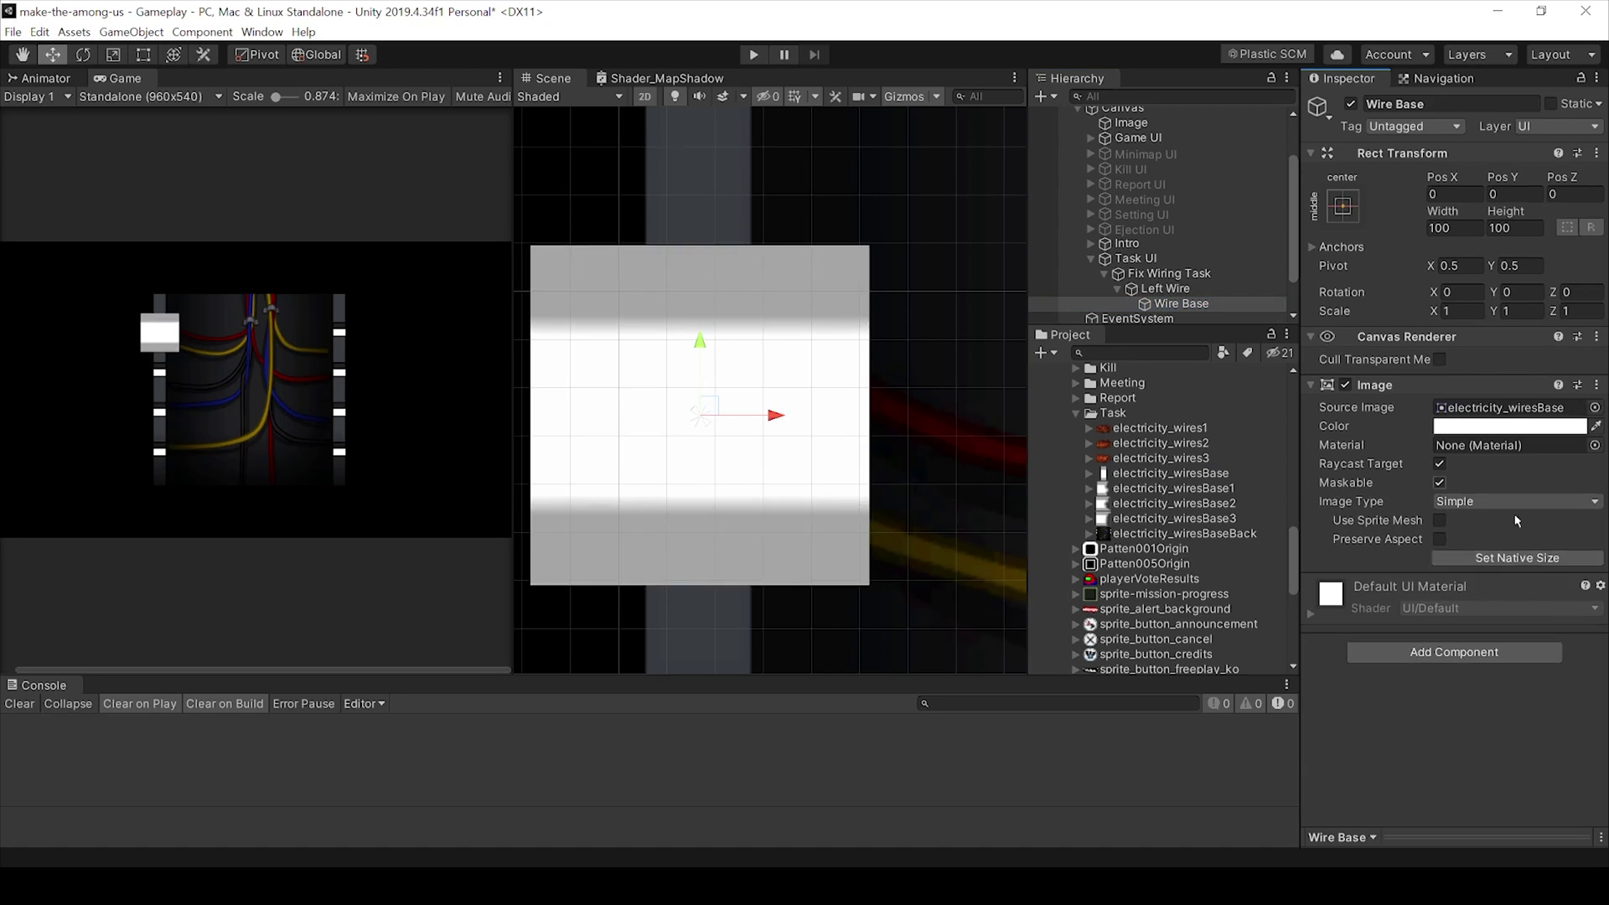
{"action": "left_click", "coordinate": [1508, 557]}
{"action": "left_click", "coordinate": [1165, 287]}
{"action": "left_click", "coordinate": [1209, 303]}
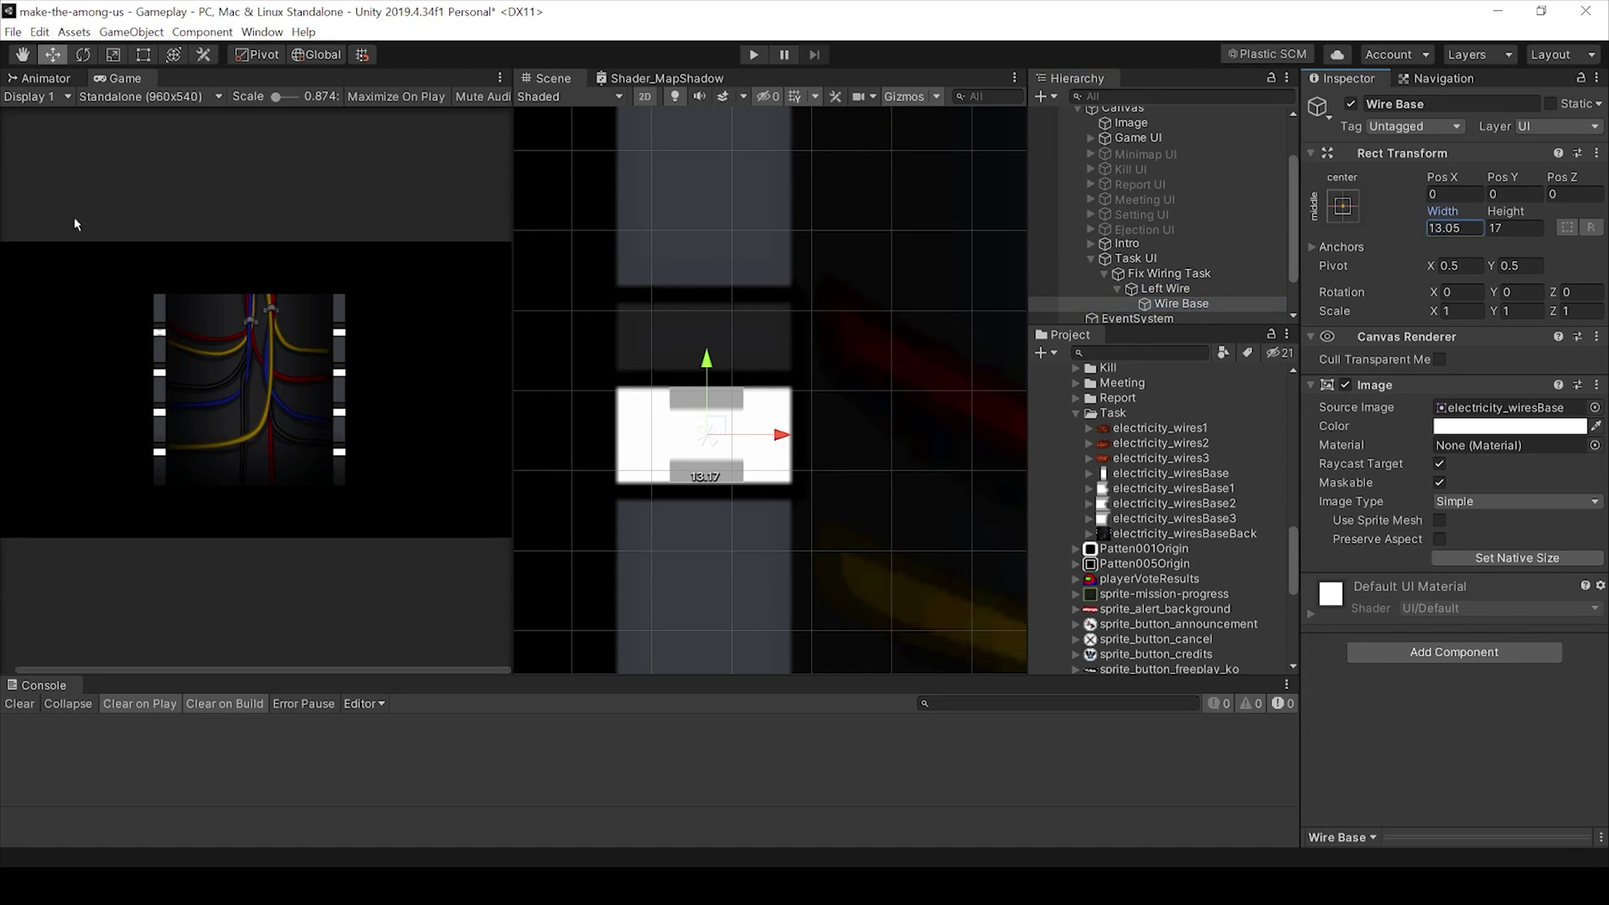
{"action": "left_click", "coordinate": [1164, 287]}
{"action": "left_click_drag", "start_coordinate": [780, 434], "coordinate": [777, 444]}
Step: Add a transparent white-4x4 Connect Light image, about 31.2×11.55, just above the wire base
{"action": "right_click", "coordinate": [1165, 287]}
{"action": "mouse_move", "coordinate": [1219, 587]}
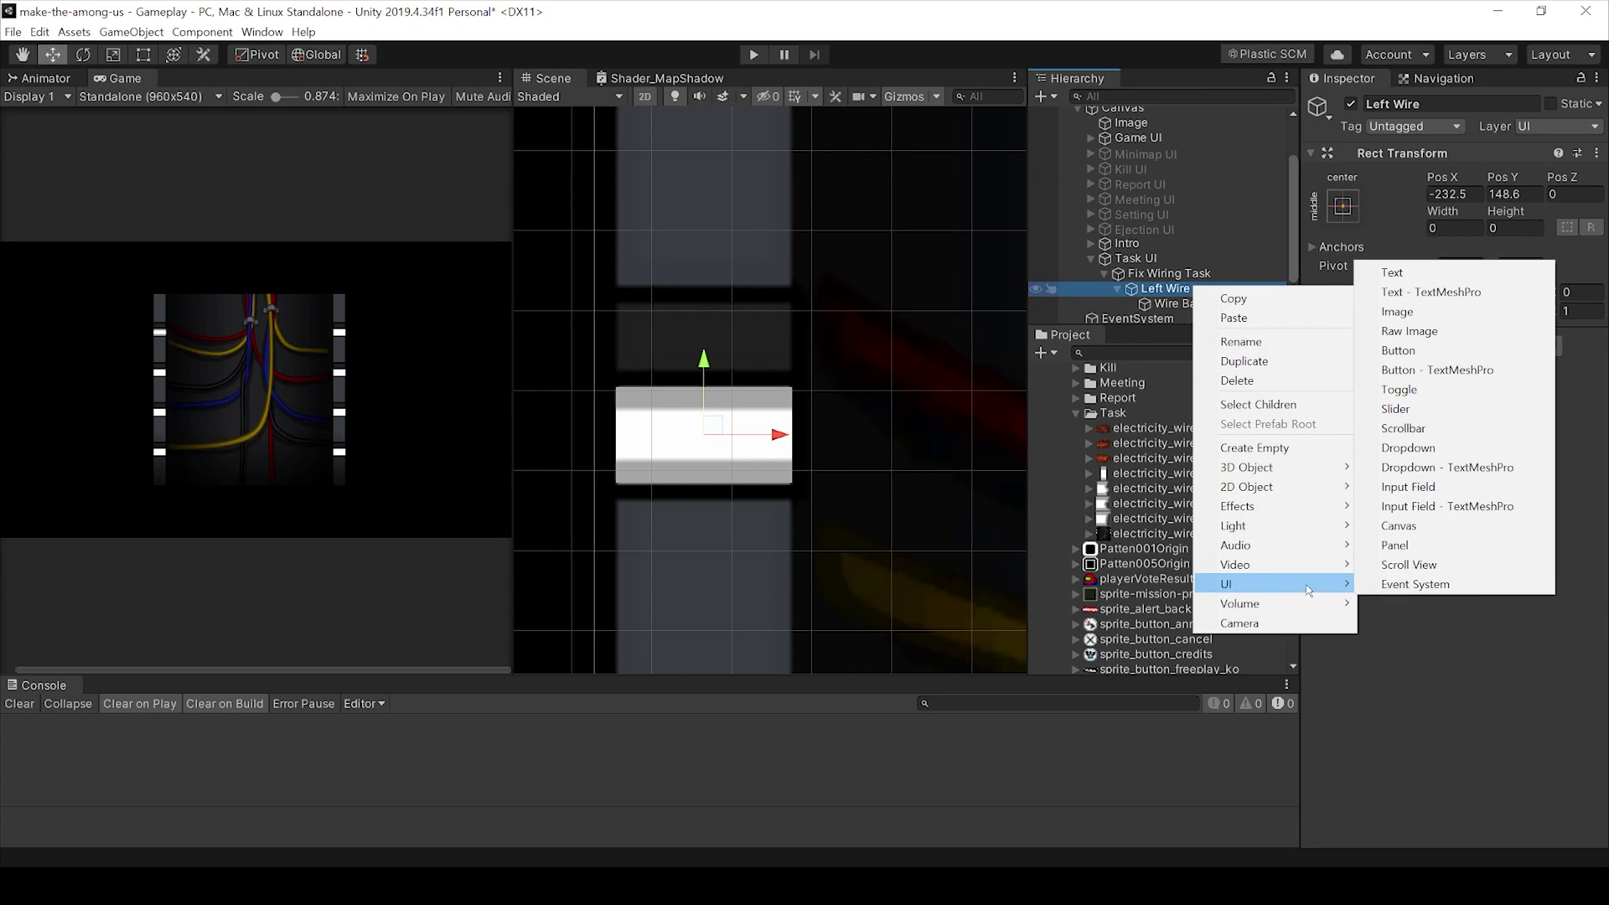
{"action": "left_click", "coordinate": [1425, 311]}
{"action": "type", "text": "Light"}
{"action": "key", "text": "Return"}
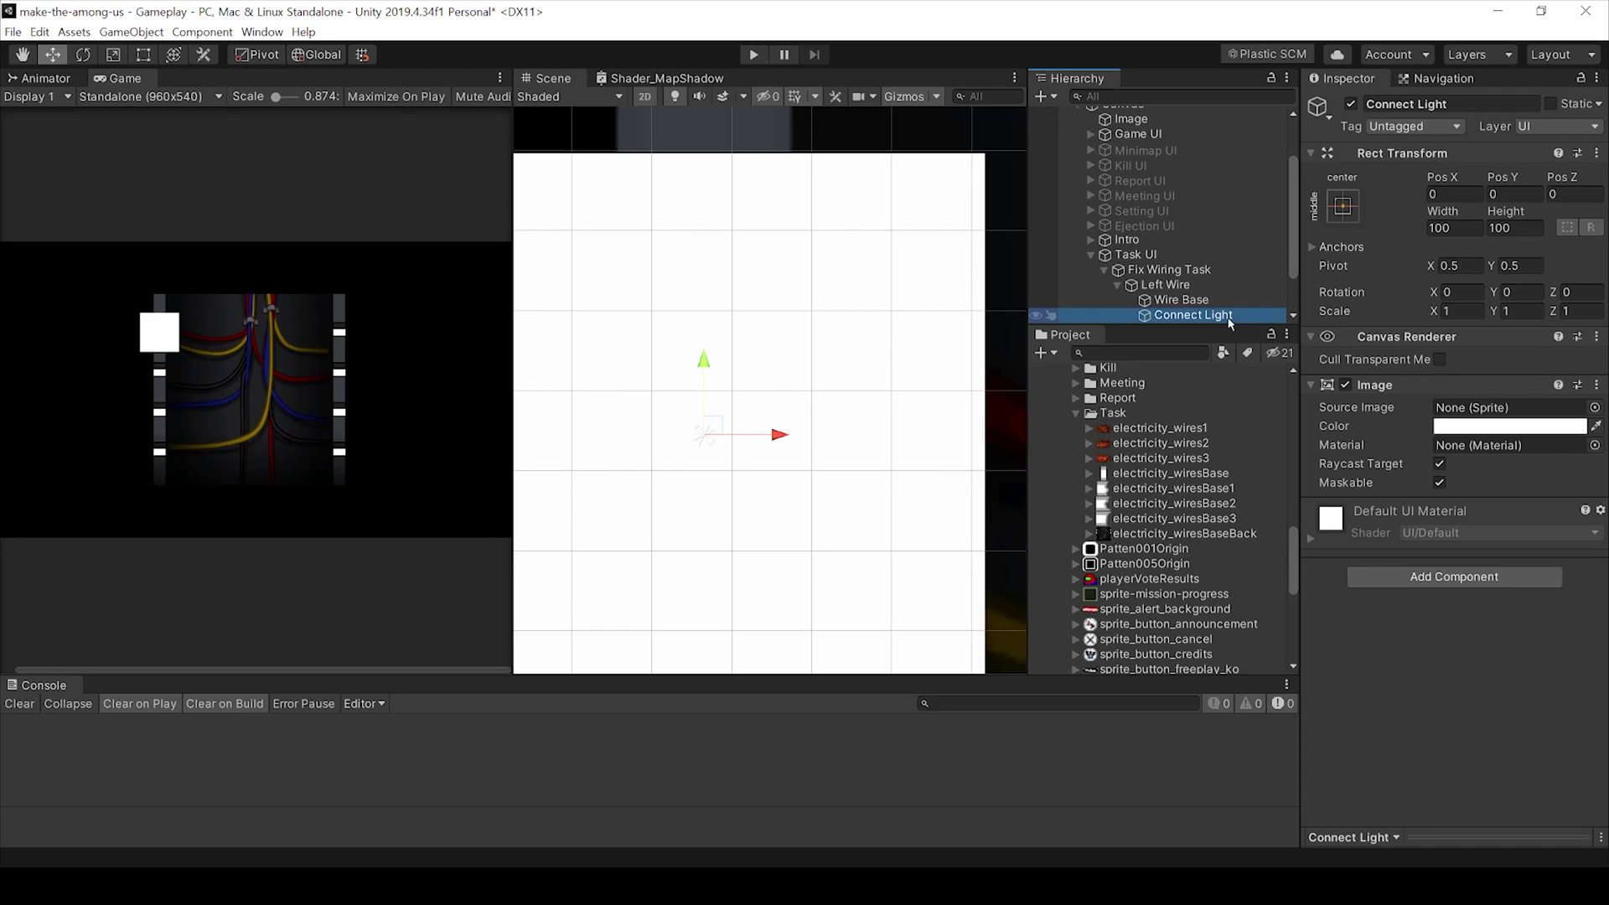
{"action": "left_click", "coordinate": [1594, 408]}
{"action": "type", "text": "white"}
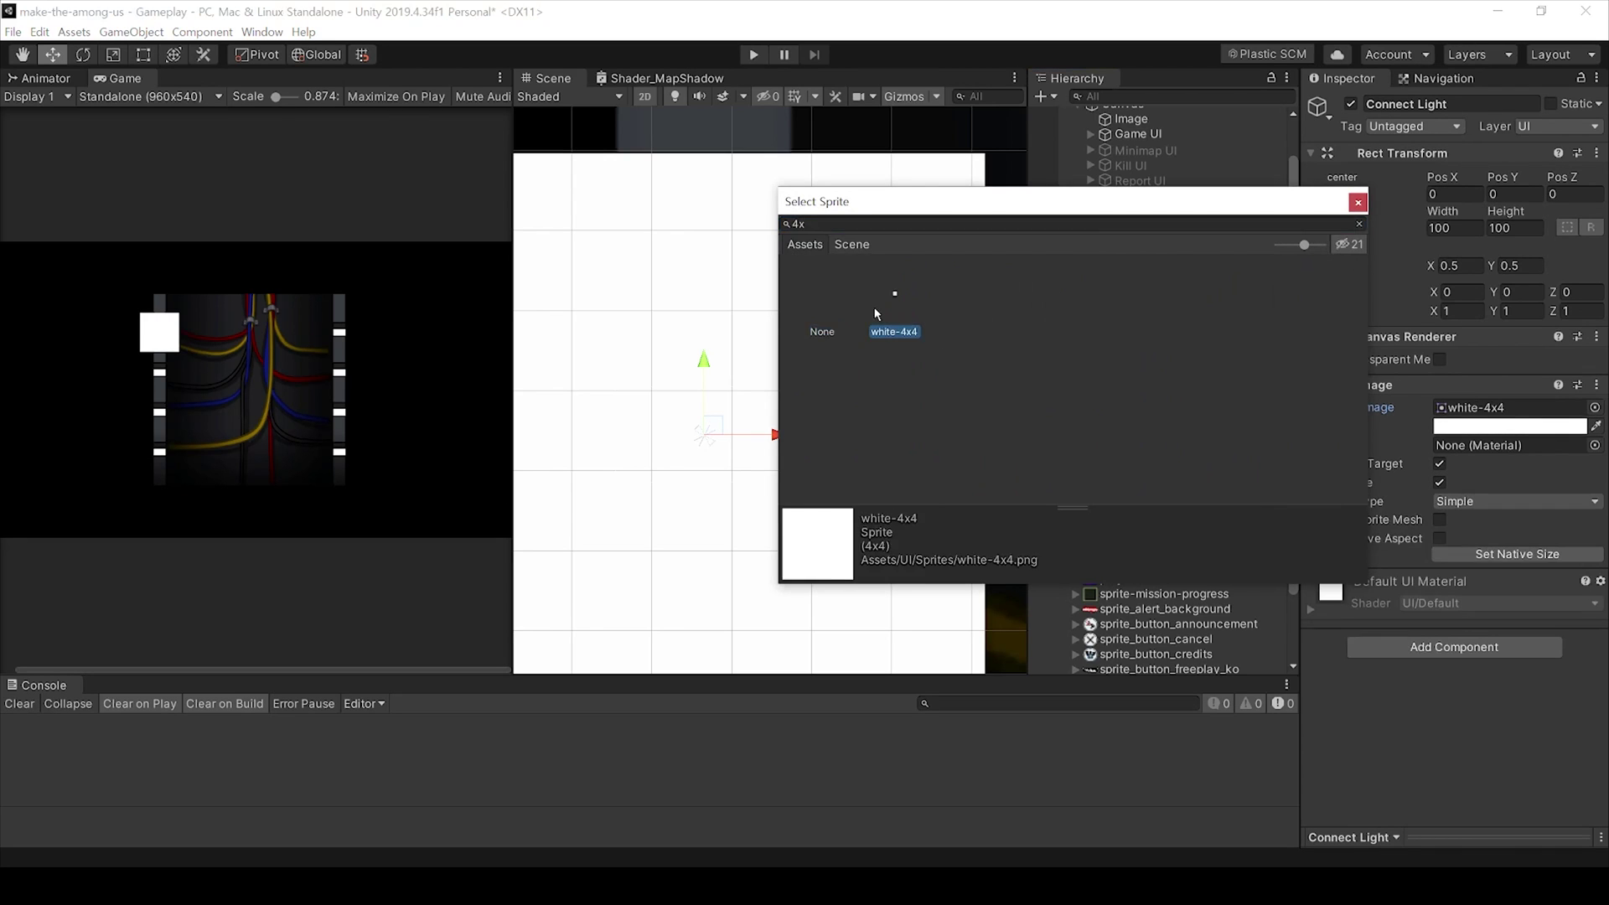
{"action": "double_click", "coordinate": [907, 310]}
{"action": "left_click_drag", "start_coordinate": [714, 319], "coordinate": [714, 268]}
{"action": "left_click_drag", "start_coordinate": [1448, 221], "coordinate": [10, 232]}
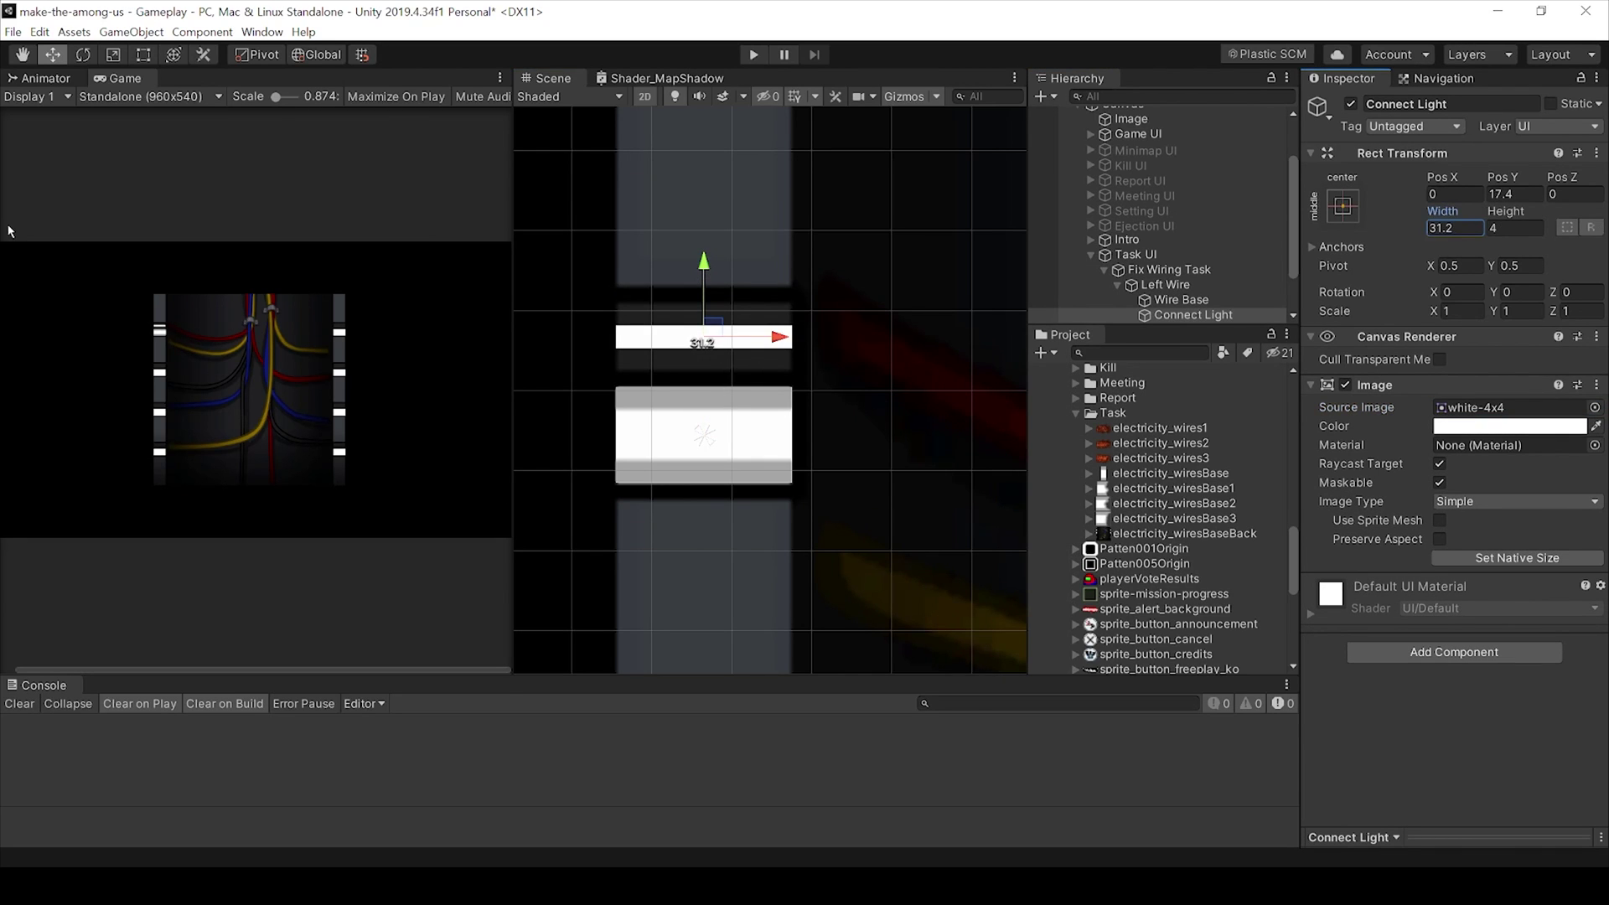
{"action": "left_click_drag", "start_coordinate": [1506, 211], "coordinate": [1542, 211]}
{"action": "scroll", "coordinate": [1001, 374], "scroll_direction": "down", "scroll_amount": 2}
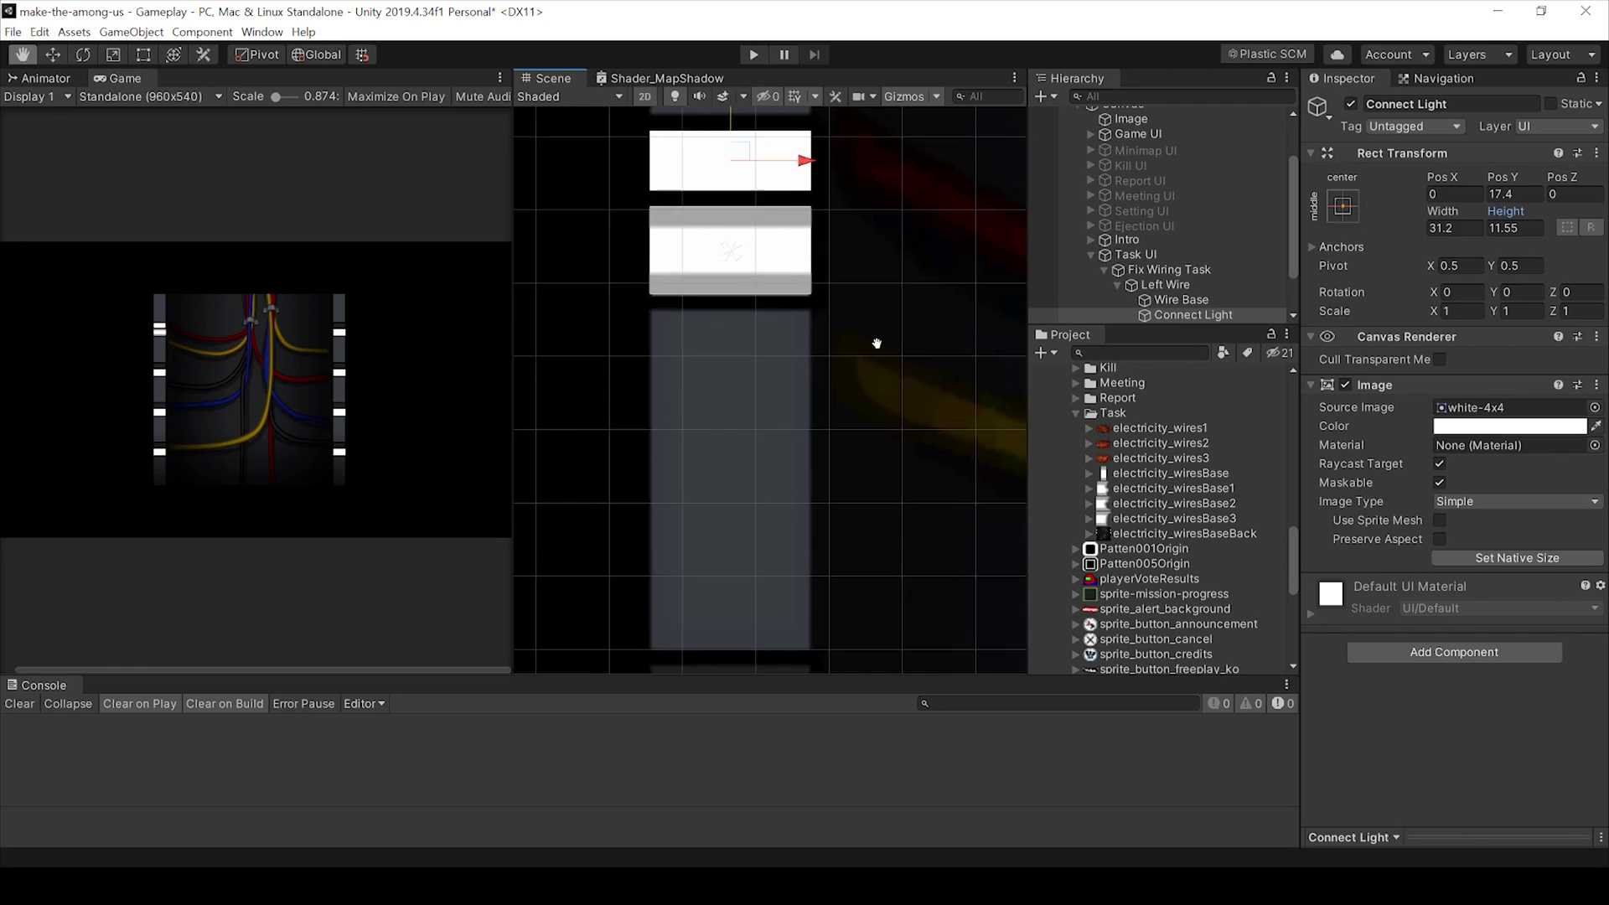
{"action": "left_click", "coordinate": [1508, 426]}
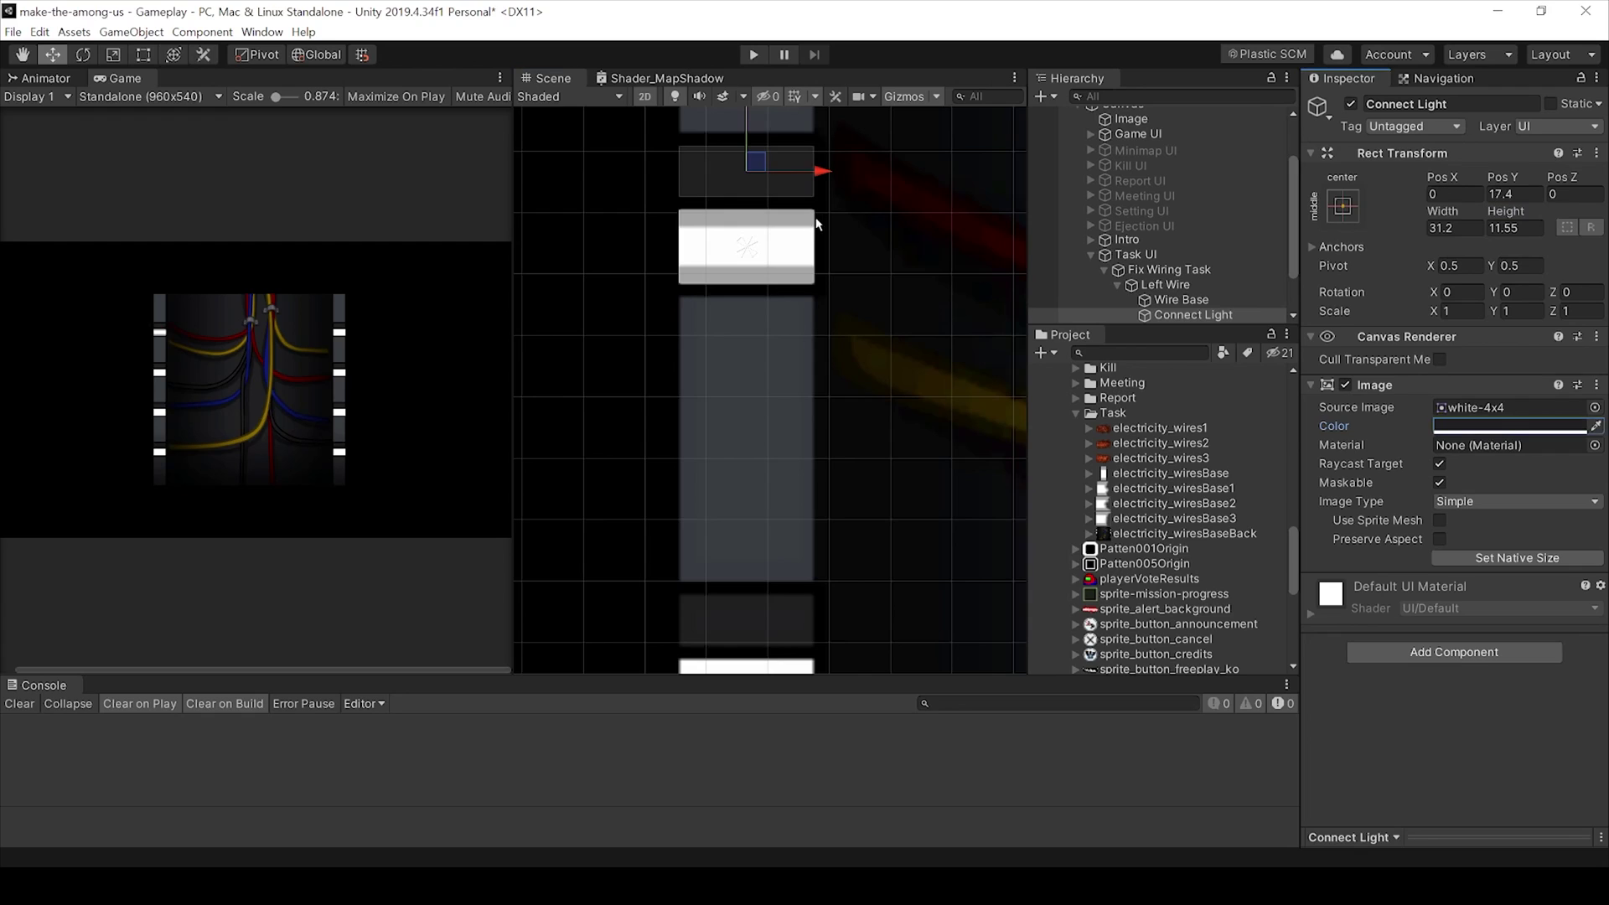
Step: Add a Wire Body image under Wire Base with the electricity_wiresBase sprite at native size
{"action": "right_click", "coordinate": [1181, 300]}
{"action": "mouse_move", "coordinate": [1238, 600]}
{"action": "left_click", "coordinate": [1418, 341]}
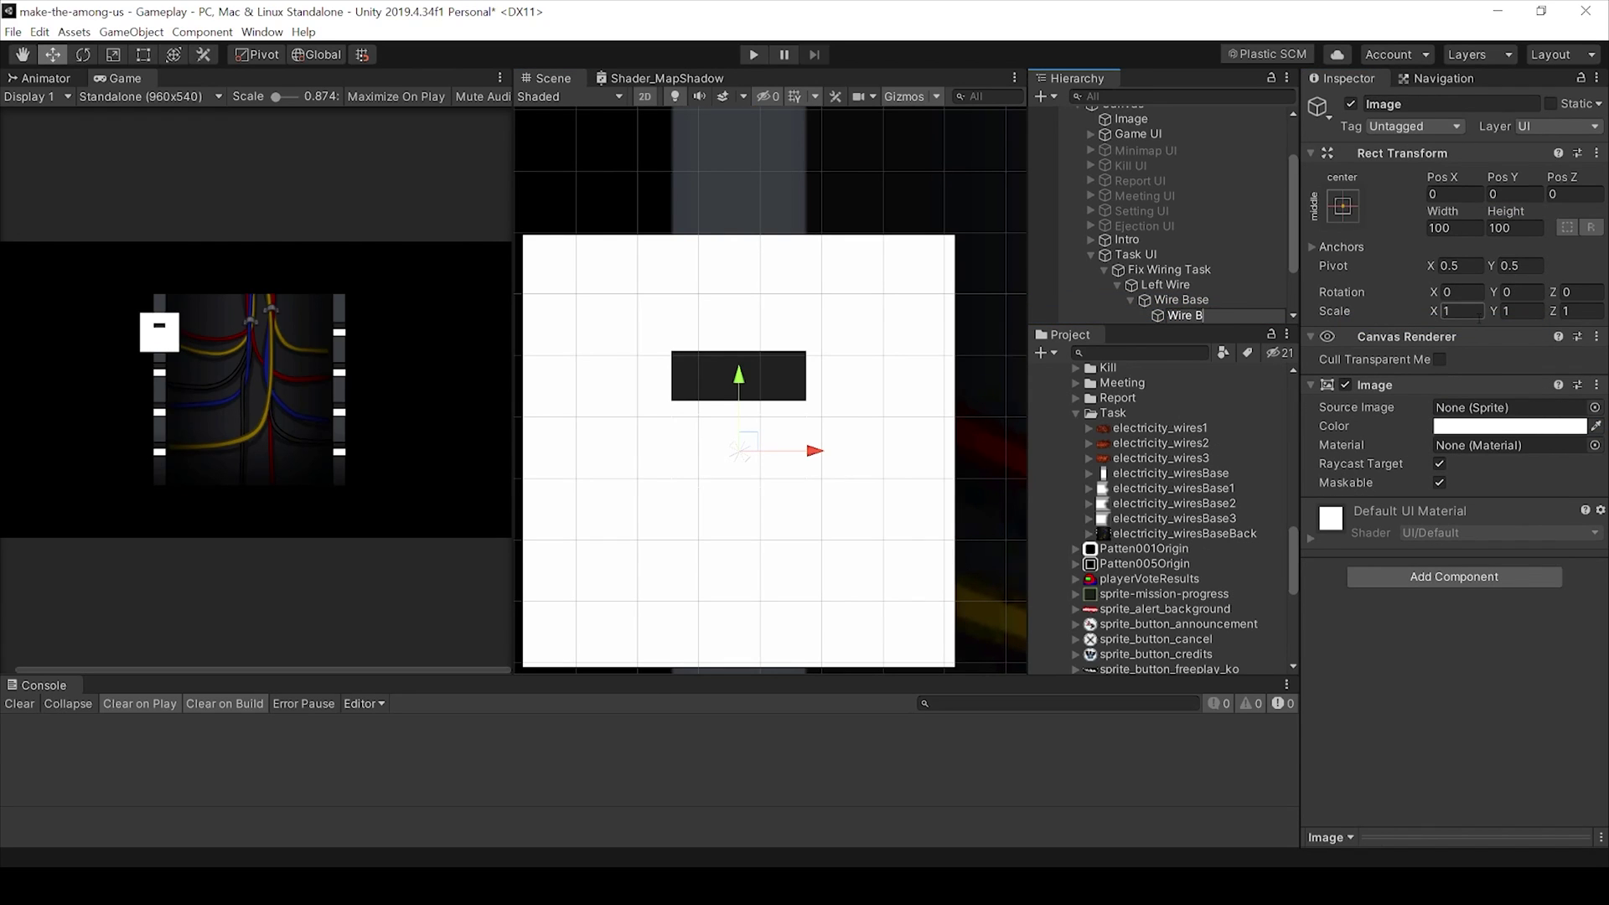
{"action": "type", "text": "Body"}
{"action": "key", "text": "Return"}
{"action": "left_click_drag", "start_coordinate": [1152, 476], "coordinate": [1508, 408]}
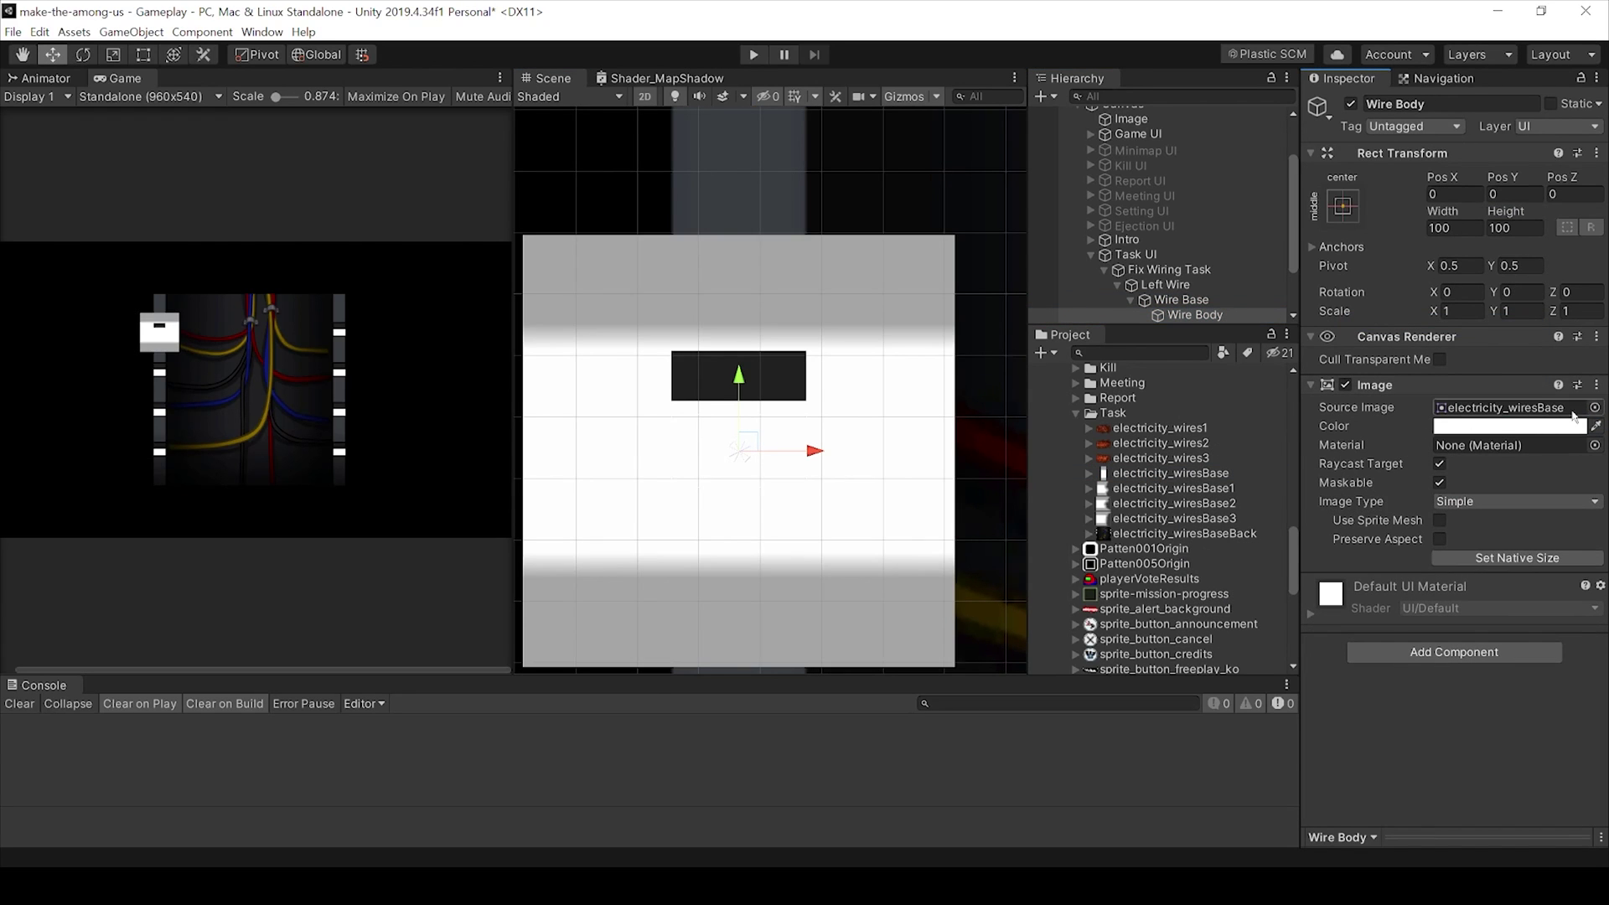
{"action": "left_click", "coordinate": [1516, 558]}
Step: Anchor Wire Body to the right middle with position 0, pivot X 0 and width 0
{"action": "left_click", "coordinate": [1341, 207]}
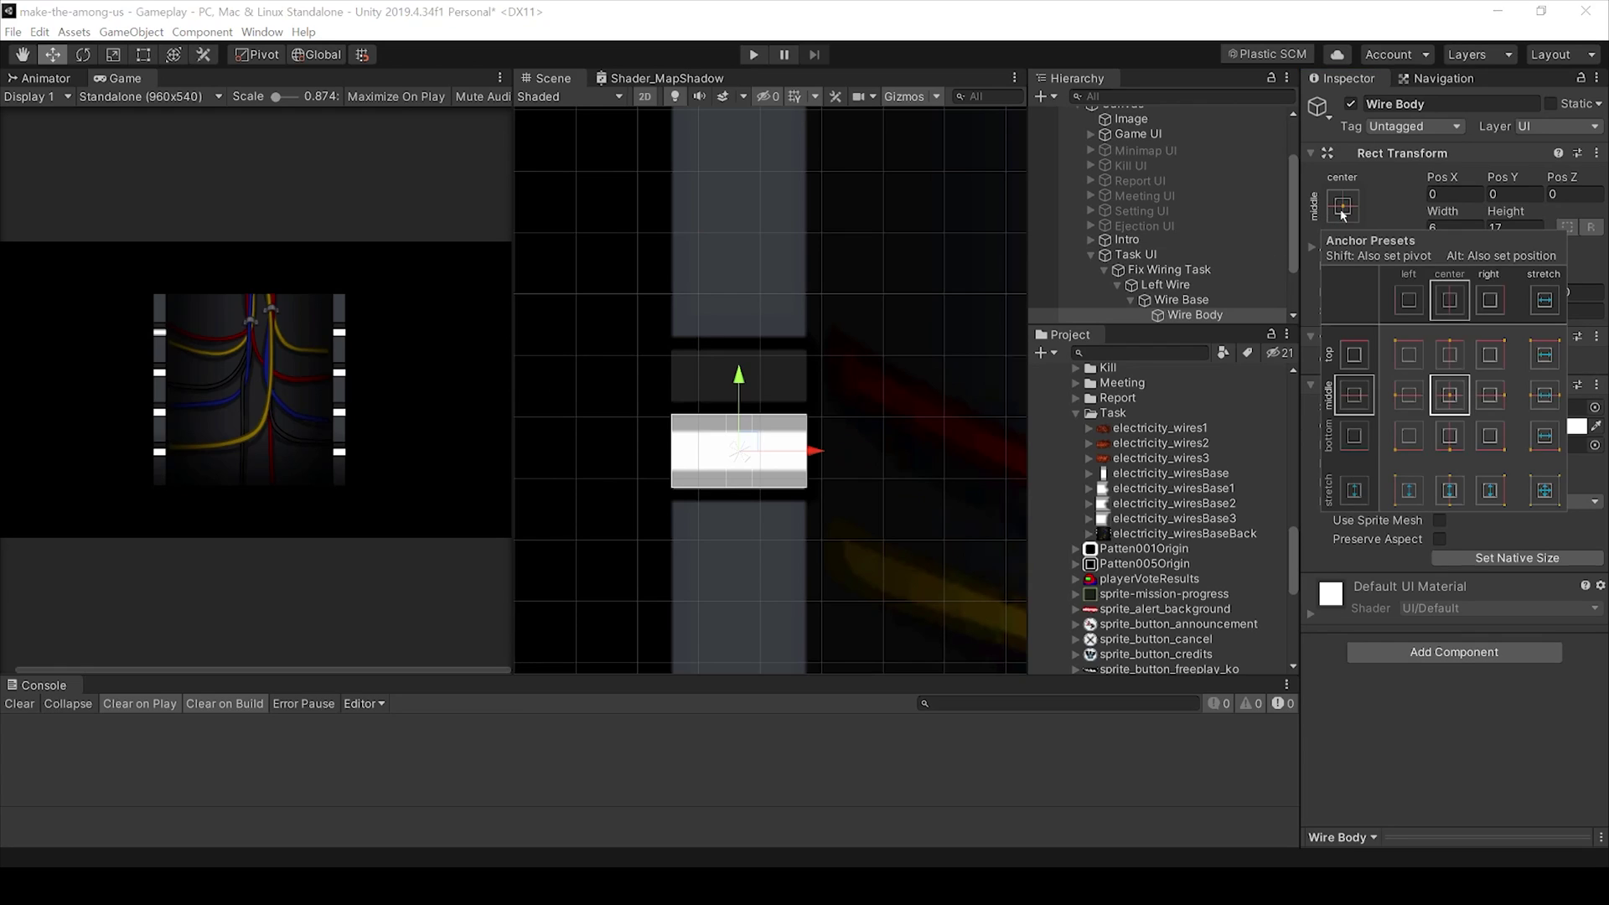
{"action": "left_click", "coordinate": [1494, 402]}
{"action": "type", "text": "0"}
{"action": "key", "text": "Return"}
{"action": "left_click", "coordinate": [1459, 192]}
{"action": "type", "text": "0"}
{"action": "key", "text": "Return"}
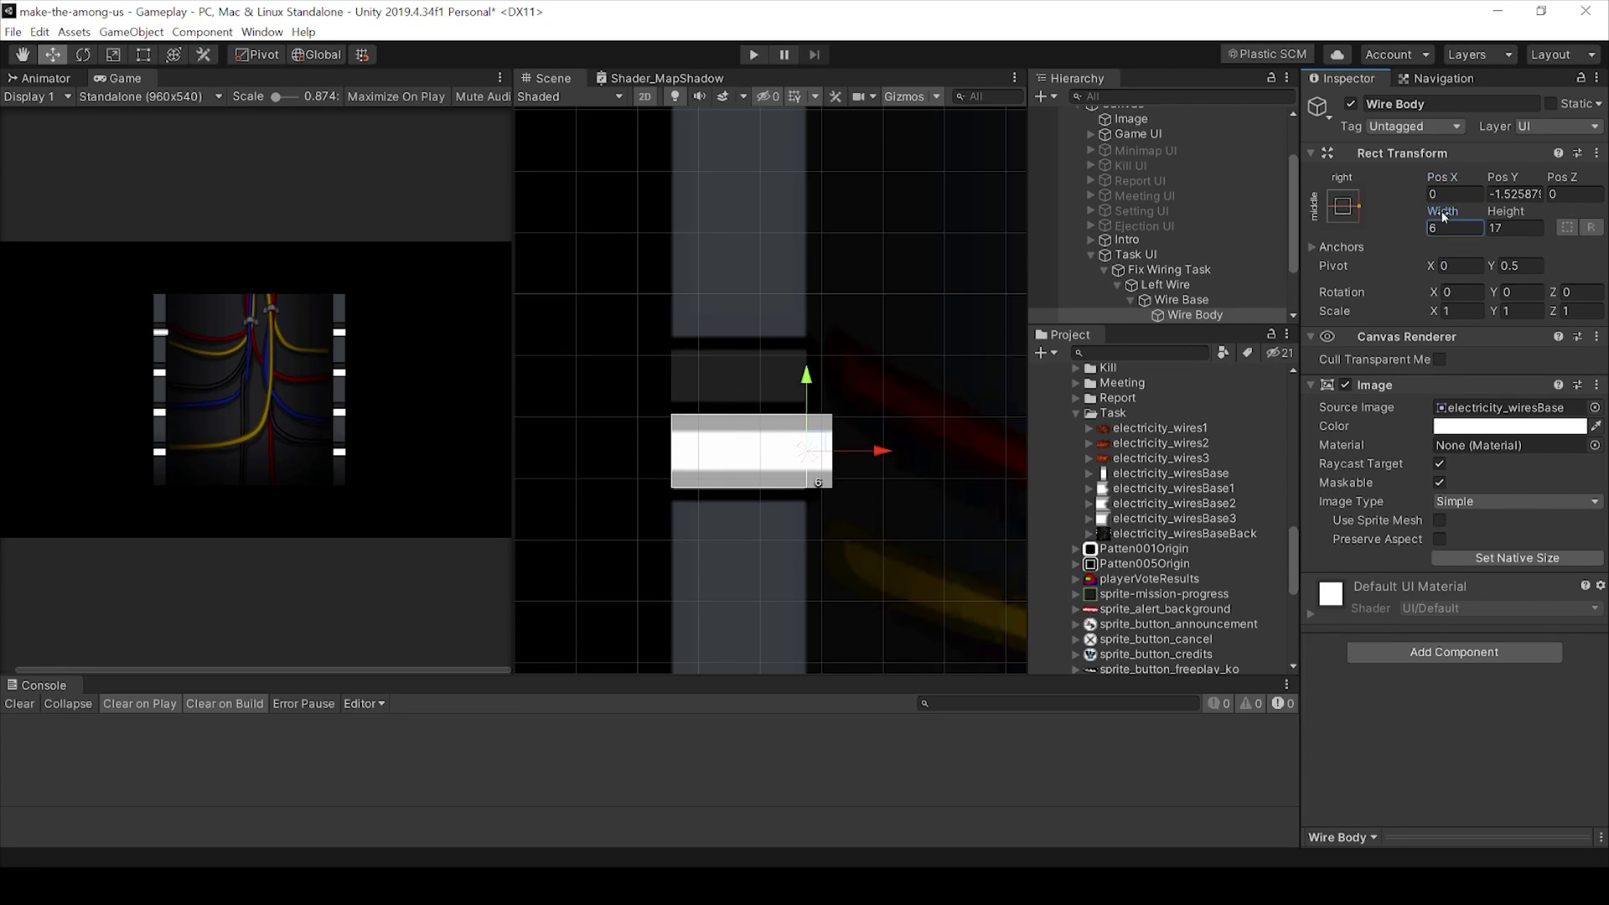
{"action": "left_click_drag", "start_coordinate": [1442, 217], "coordinate": [118, 408]}
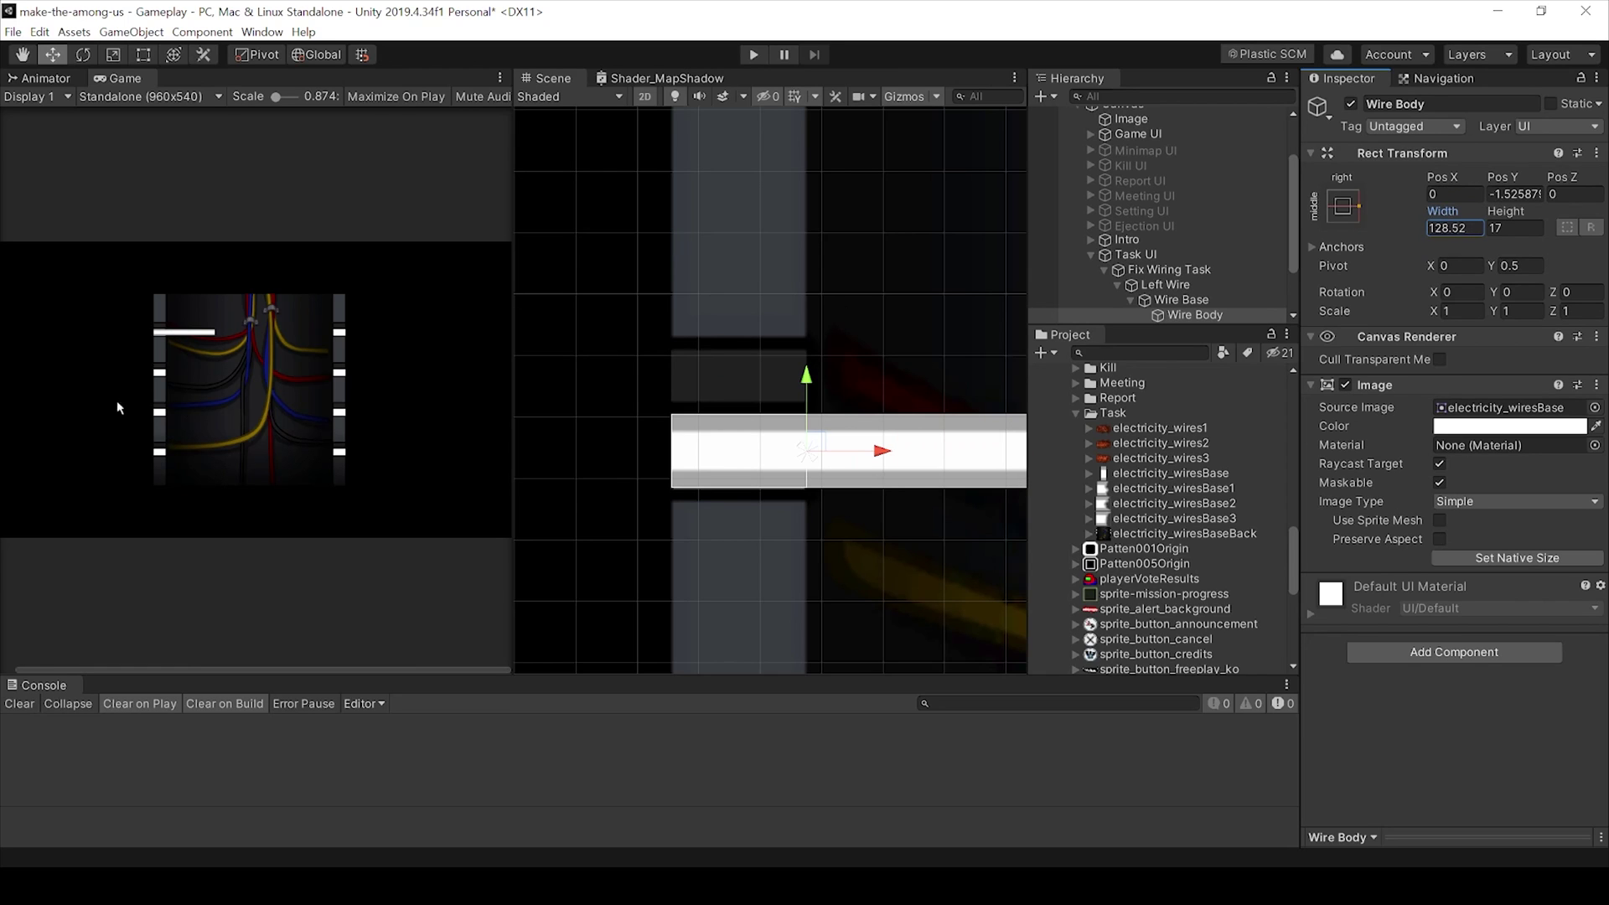
{"action": "type", "text": "0"}
{"action": "key", "text": "Return"}
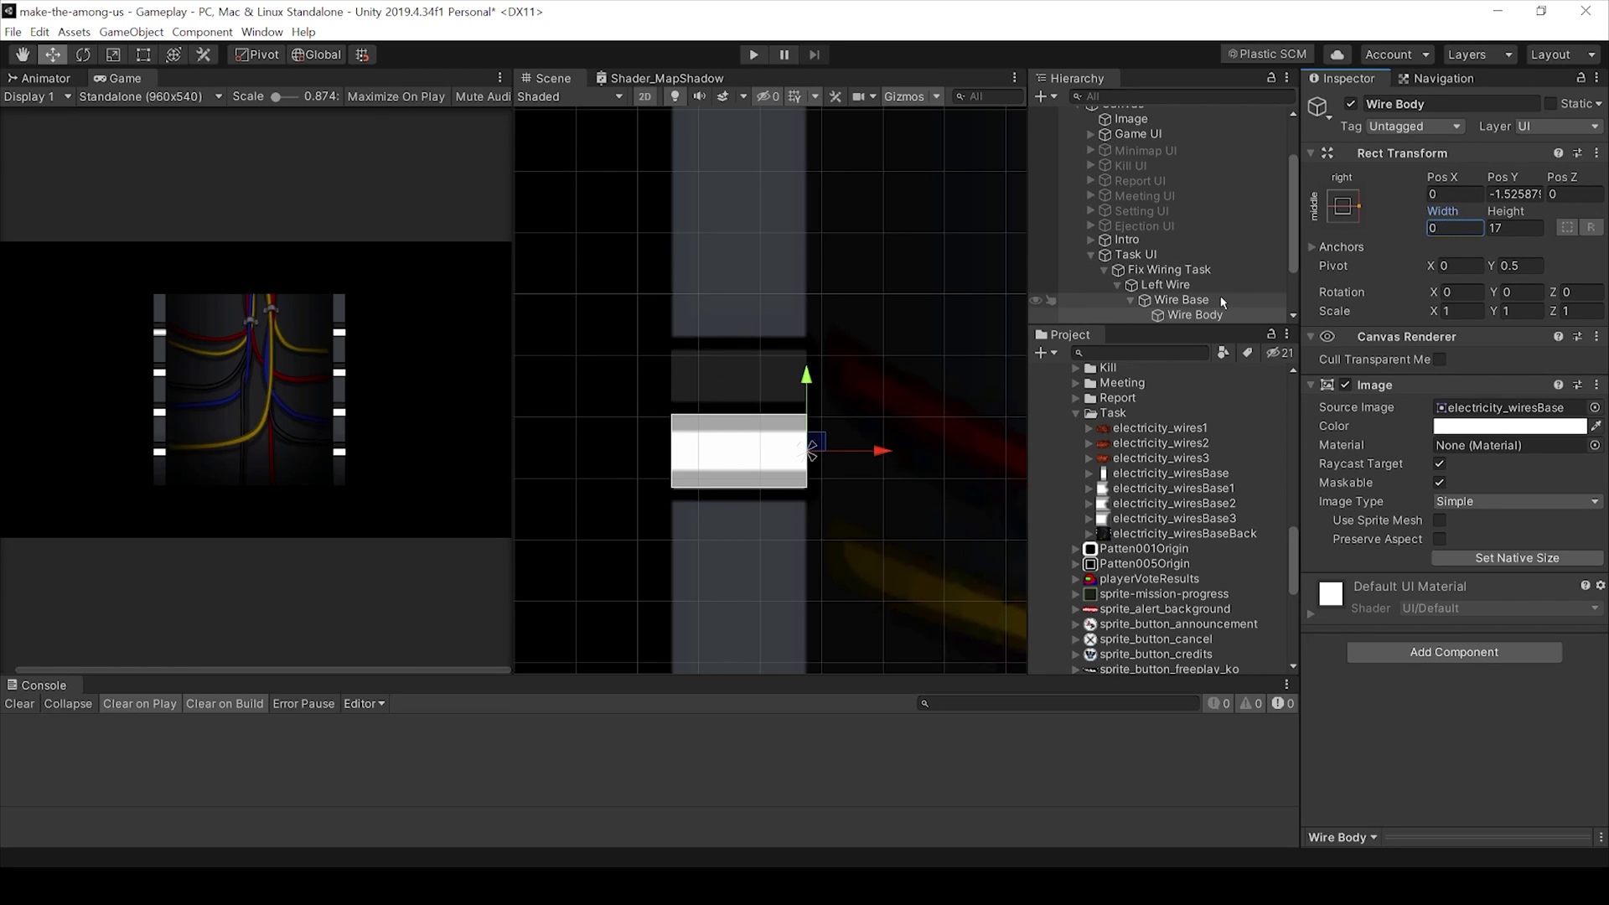
Step: Add an image child under Wire Body named Wire Rubber
{"action": "scroll", "coordinate": [1173, 268], "scroll_direction": "down", "scroll_amount": 1}
{"action": "right_click", "coordinate": [1215, 259]}
{"action": "mouse_move", "coordinate": [1332, 554]}
{"action": "left_click", "coordinate": [1416, 593]}
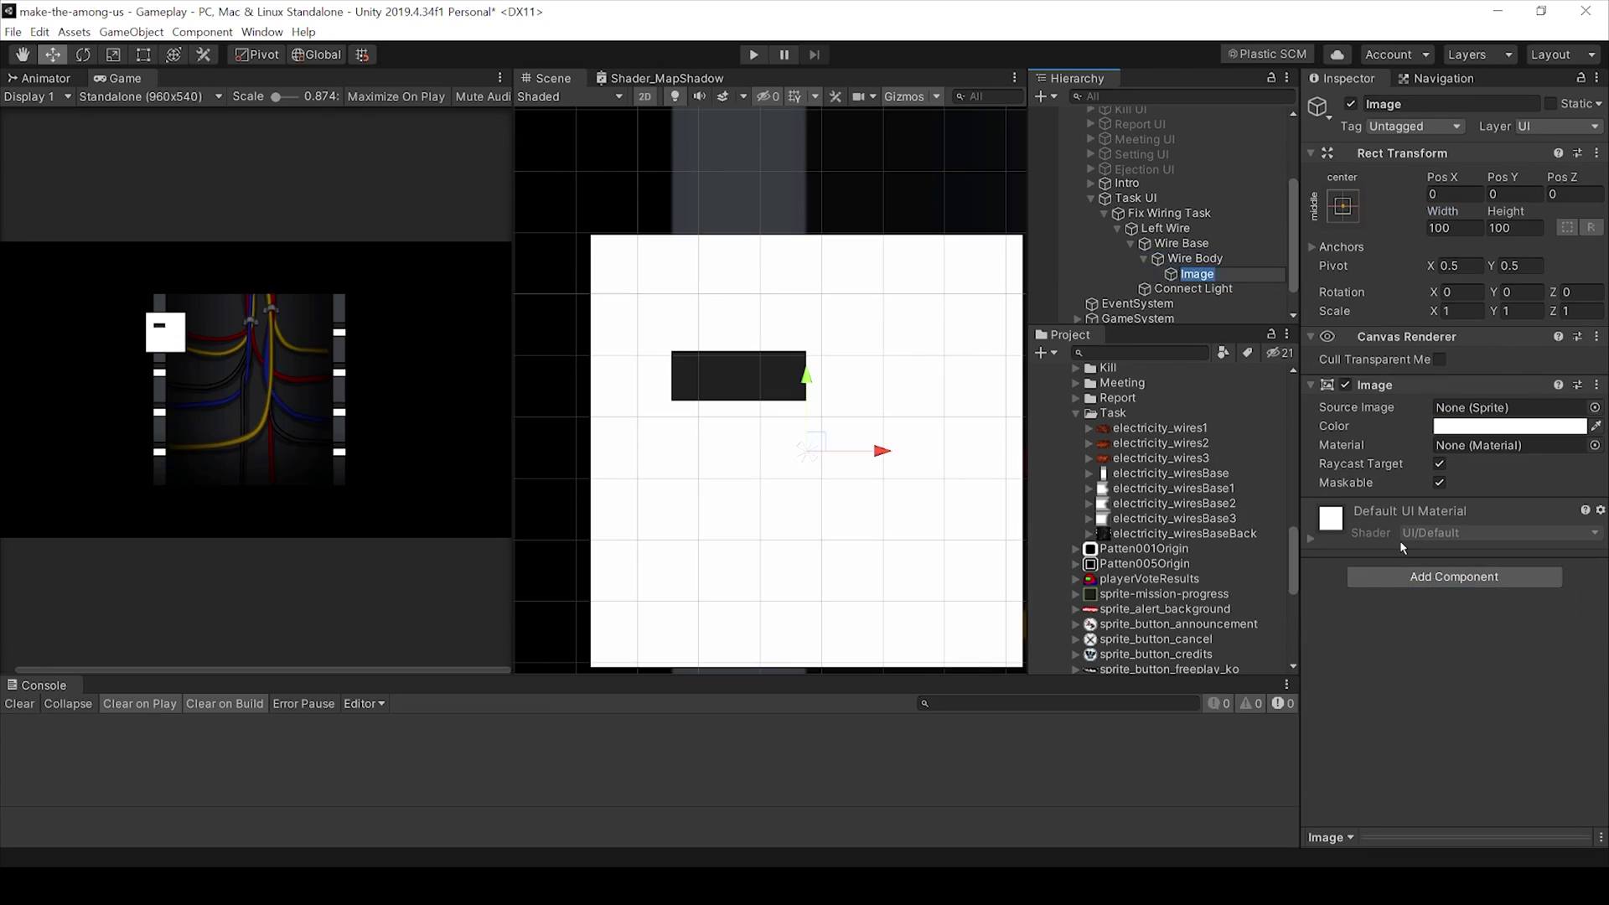
{"action": "type", "text": "er"}
{"action": "key", "text": "Return"}
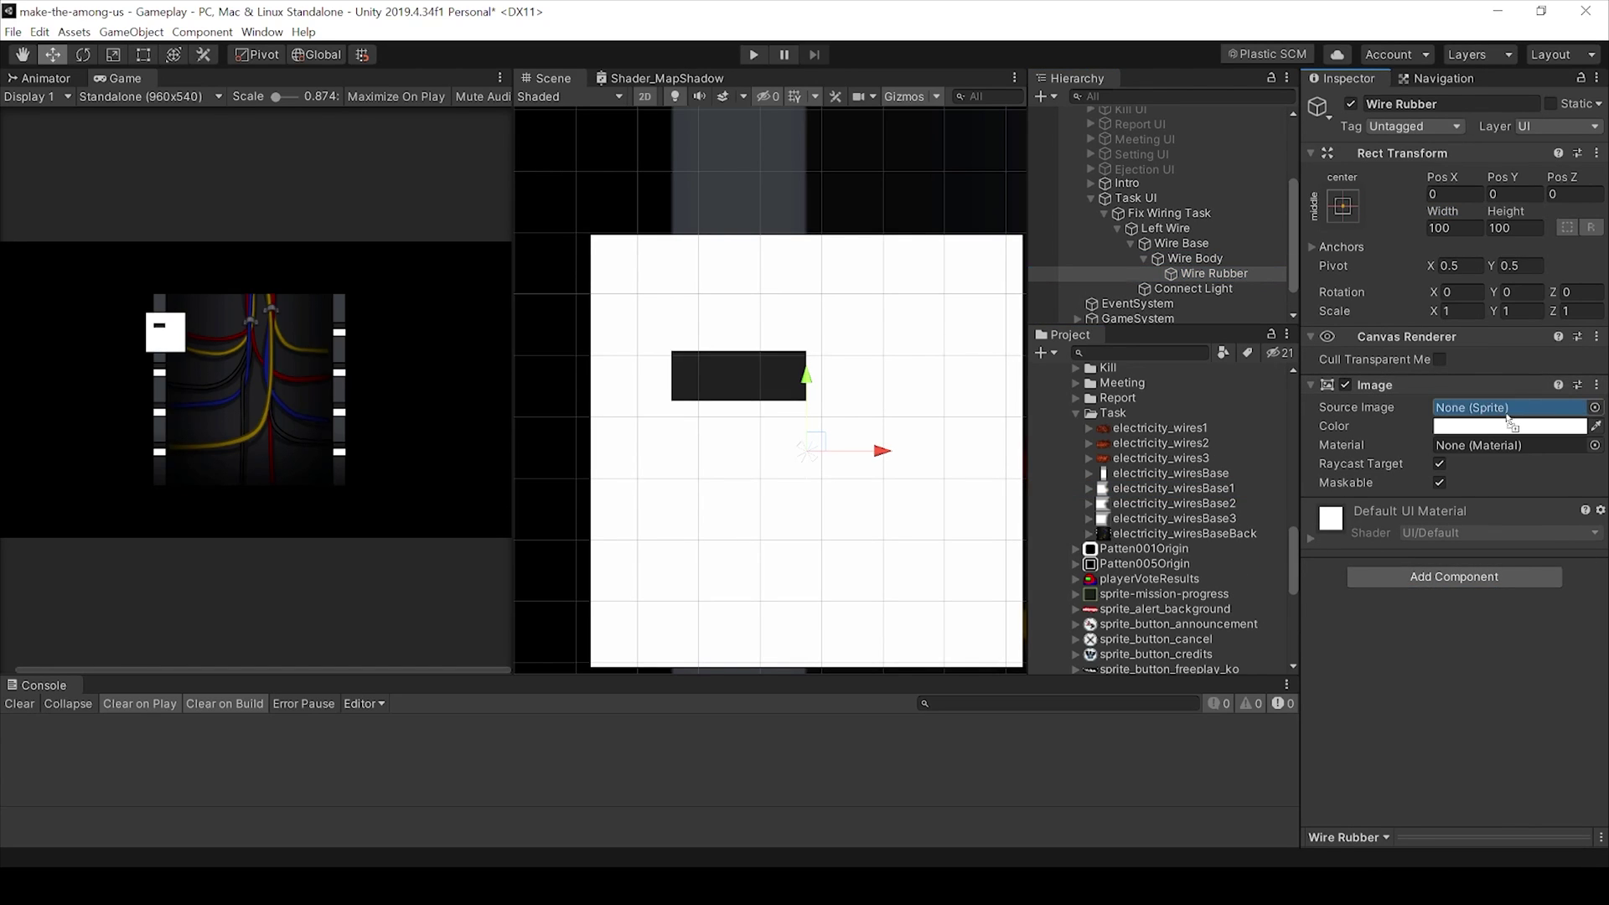
Step: Give Wire Rubber the electricity_wiresBase1 sprite and add a Wire Copper image with electricity_wires1, both native size
{"action": "left_click_drag", "start_coordinate": [1142, 494], "coordinate": [1508, 407]}
{"action": "left_click", "coordinate": [1521, 557]}
{"action": "left_click", "coordinate": [1195, 258]}
{"action": "right_click", "coordinate": [1206, 258]}
{"action": "mouse_move", "coordinate": [1357, 550]}
{"action": "left_click", "coordinate": [1430, 593]}
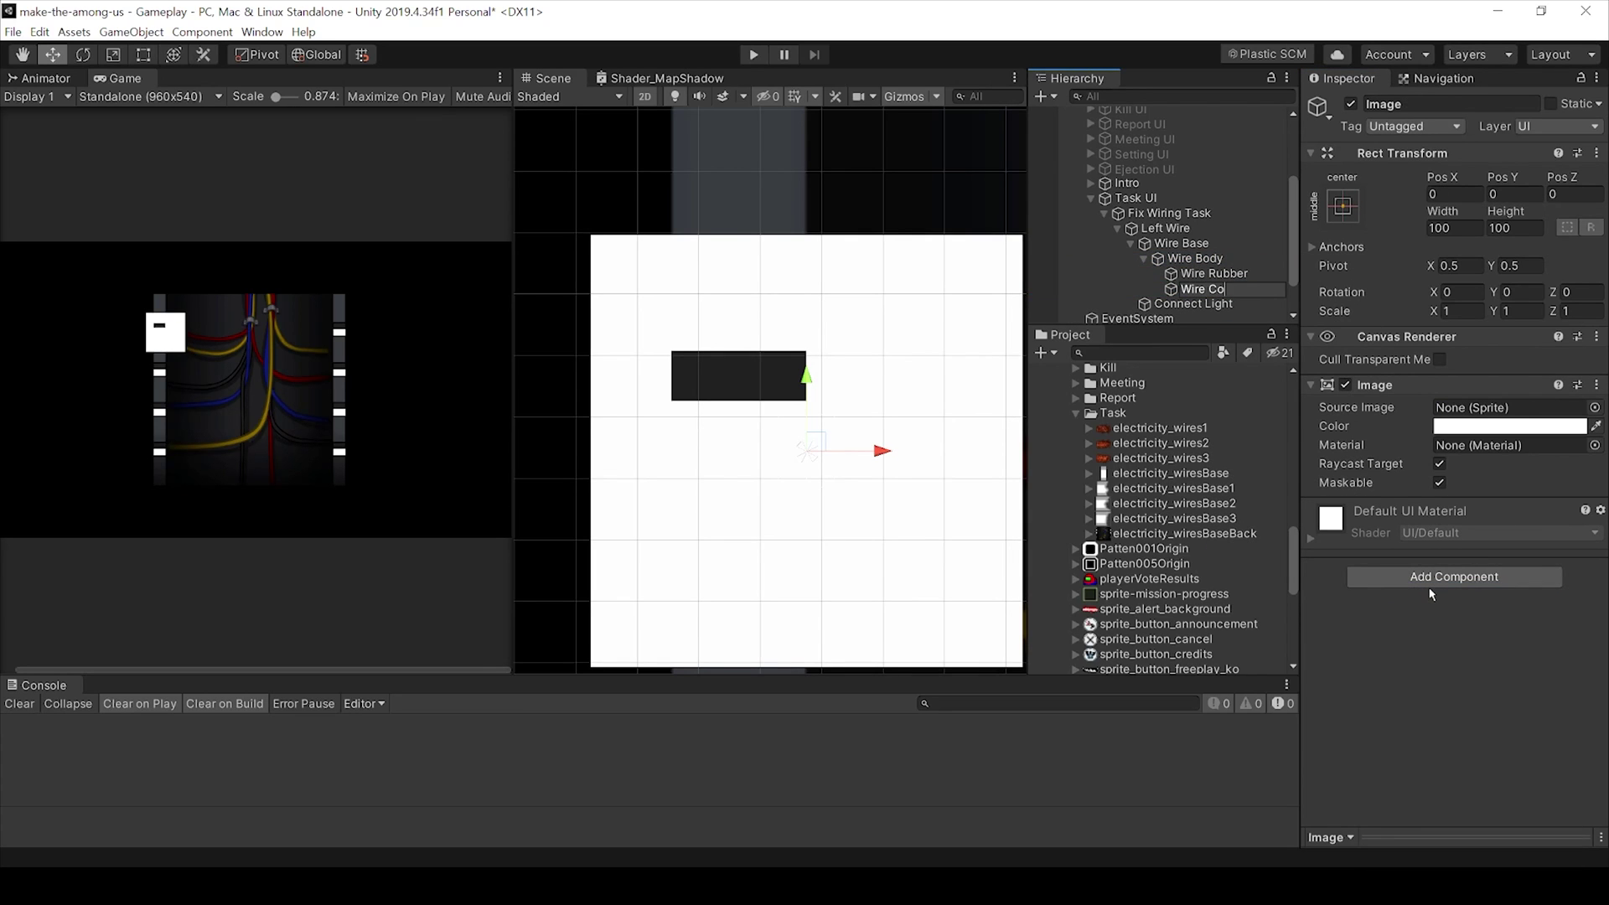
{"action": "type", "text": "pper"}
{"action": "key", "text": "Return"}
{"action": "left_click_drag", "start_coordinate": [1160, 427], "coordinate": [1500, 408]}
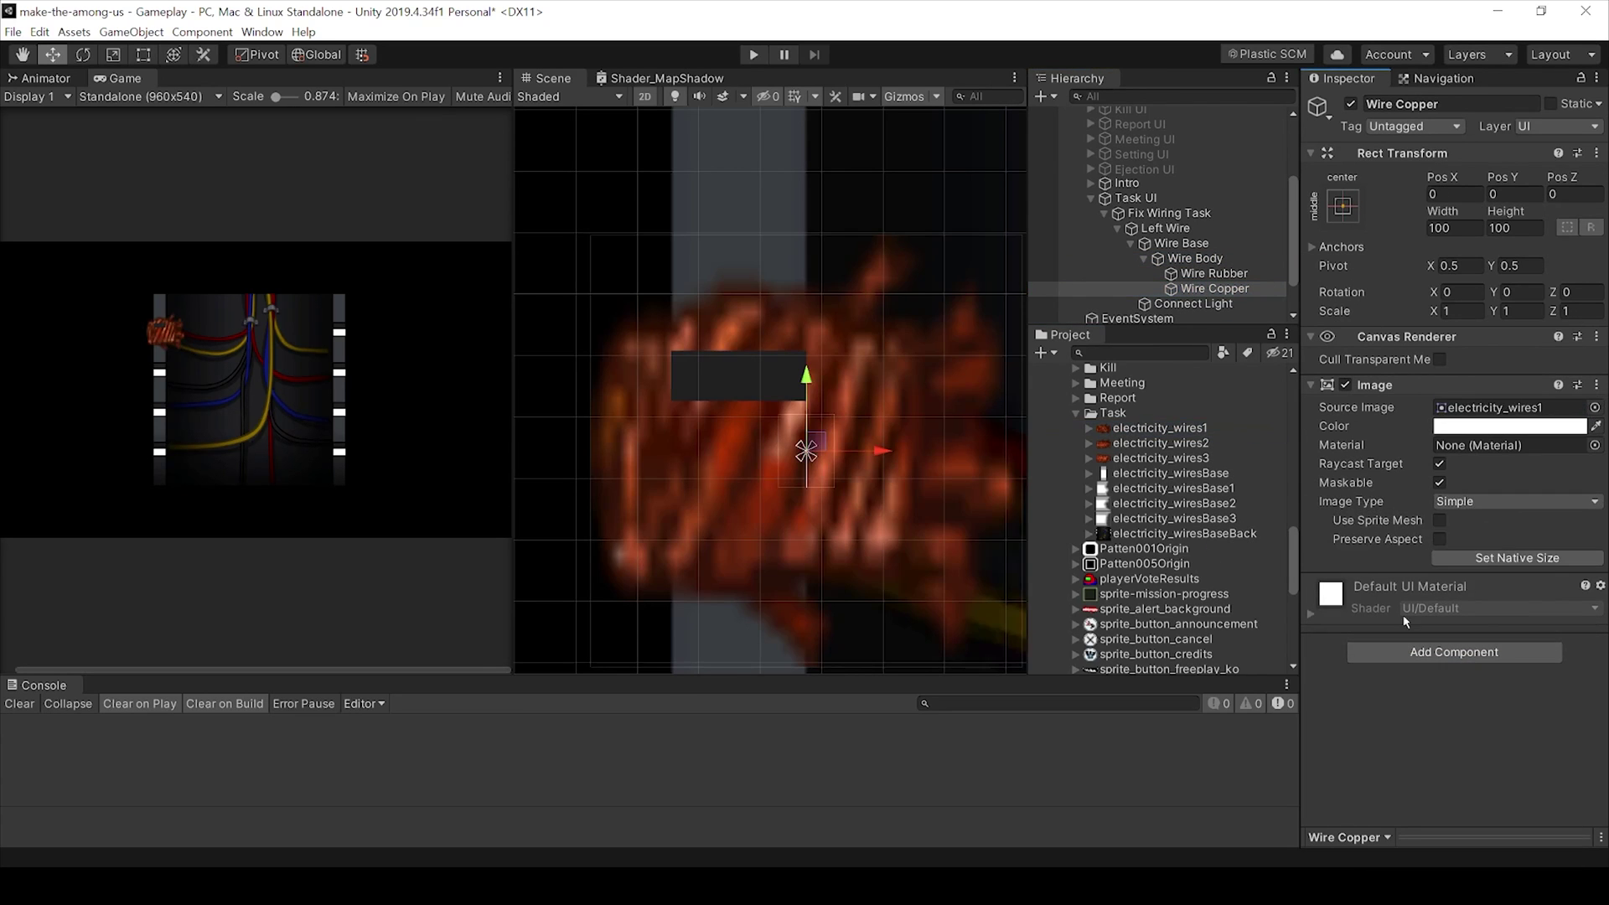
{"action": "left_click", "coordinate": [1517, 558]}
Step: Anchor both end pieces right-middle with pivot X 0, place Copper before Rubber, and shift Copper right
{"action": "left_click", "coordinate": [1214, 273], "text": "ctrl"}
{"action": "left_click", "coordinate": [1342, 206]}
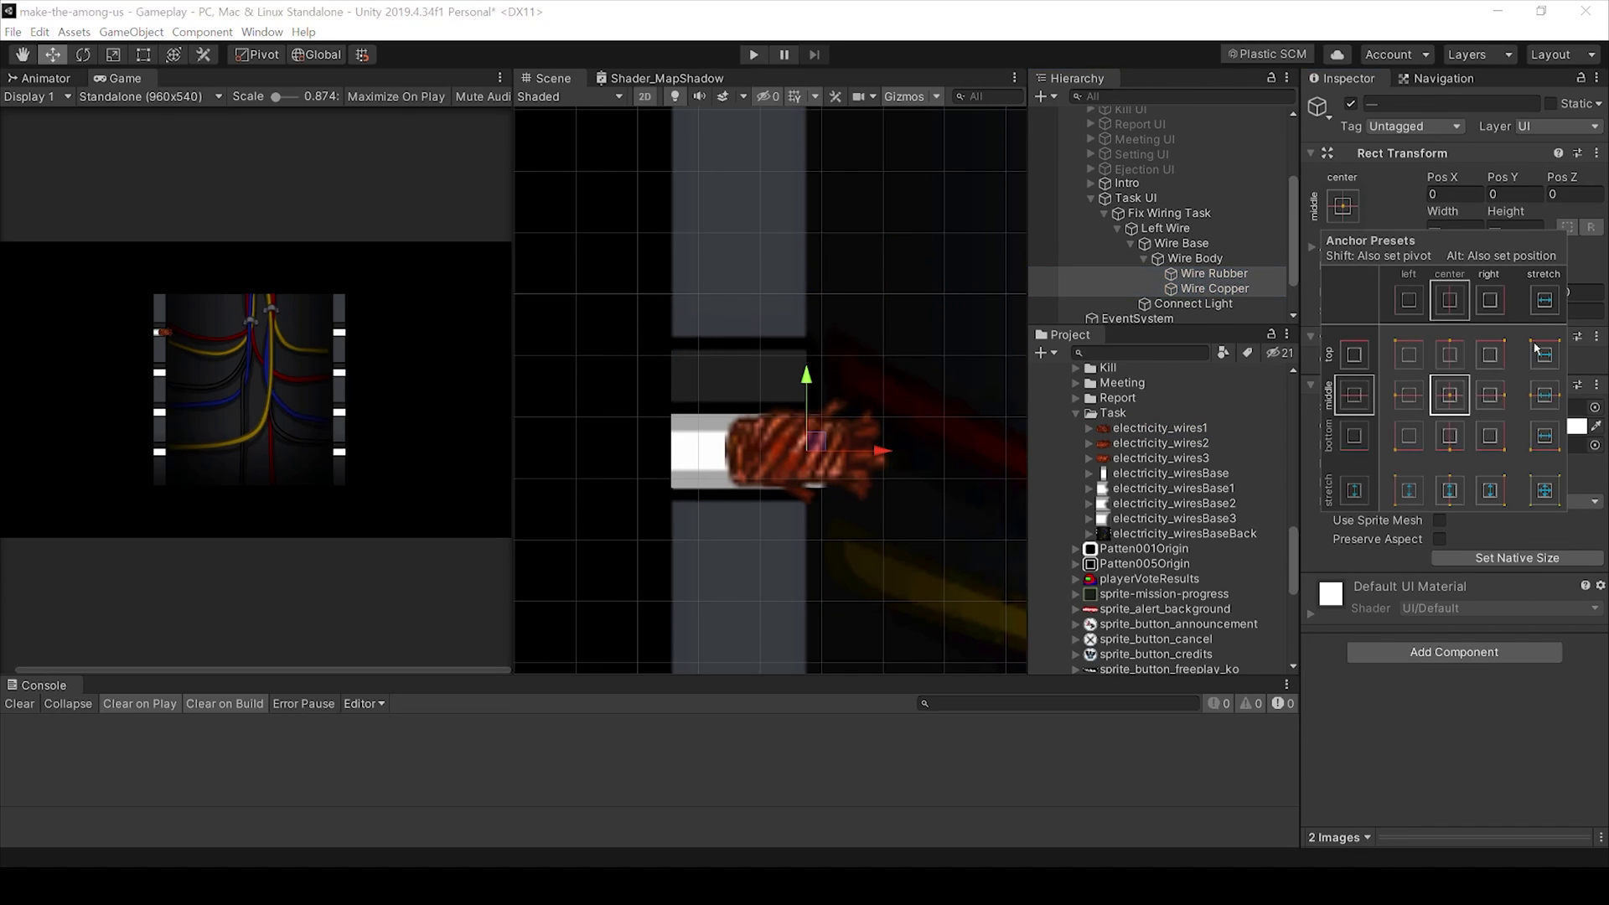
{"action": "left_click", "coordinate": [1489, 395]}
{"action": "type", "text": "0"}
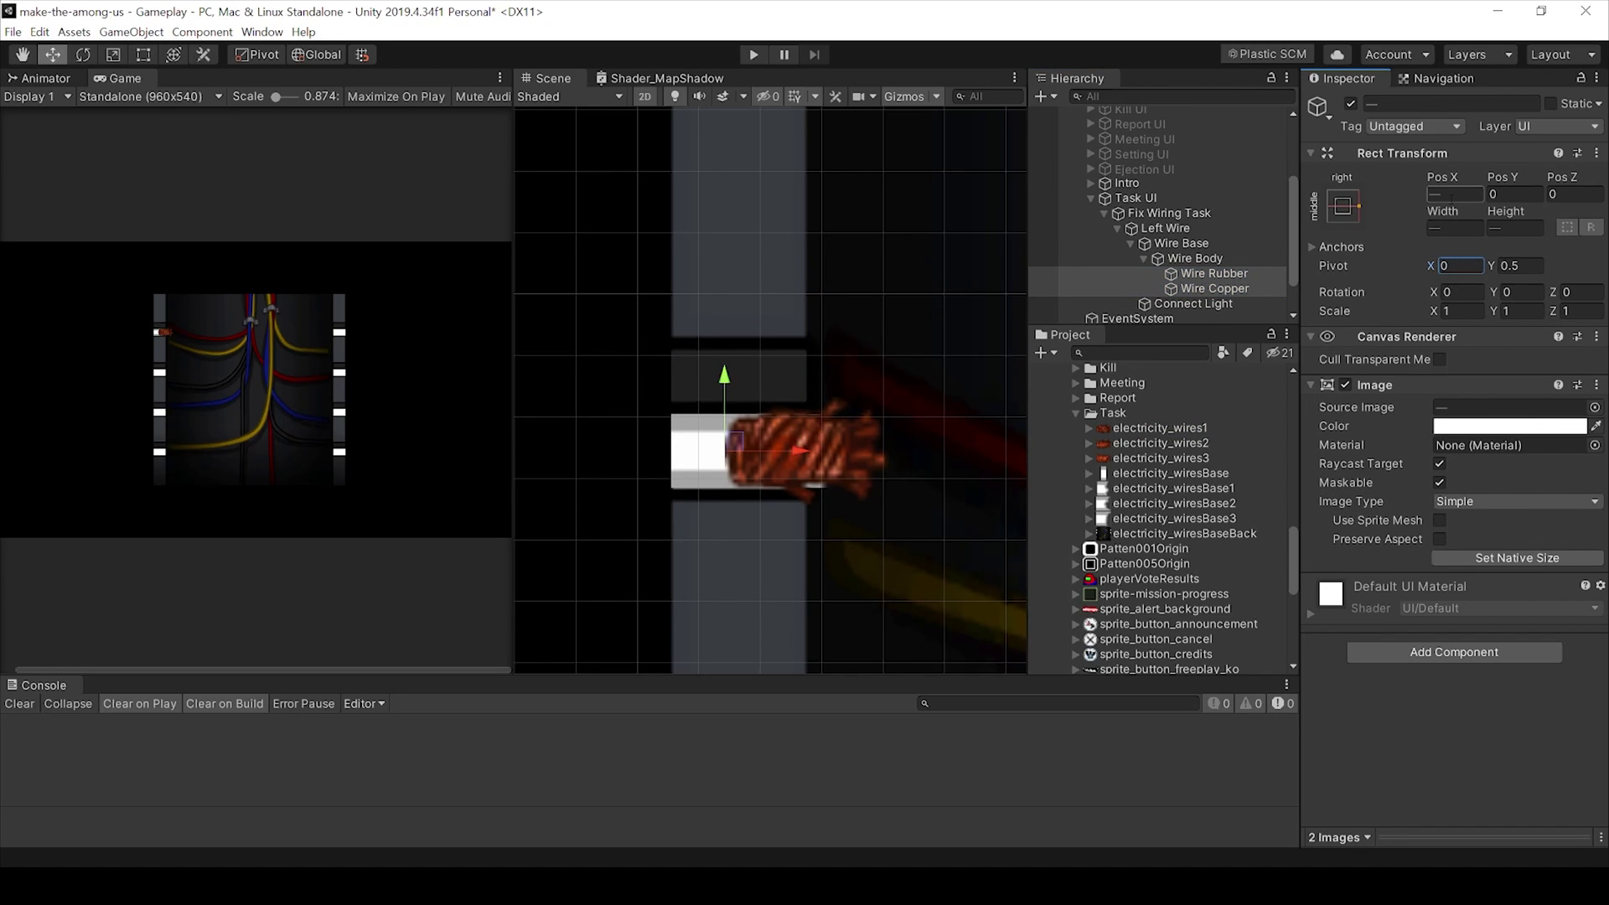
{"action": "left_click", "coordinate": [1452, 195]}
{"action": "type", "text": "0"}
{"action": "left_click", "coordinate": [1216, 290]}
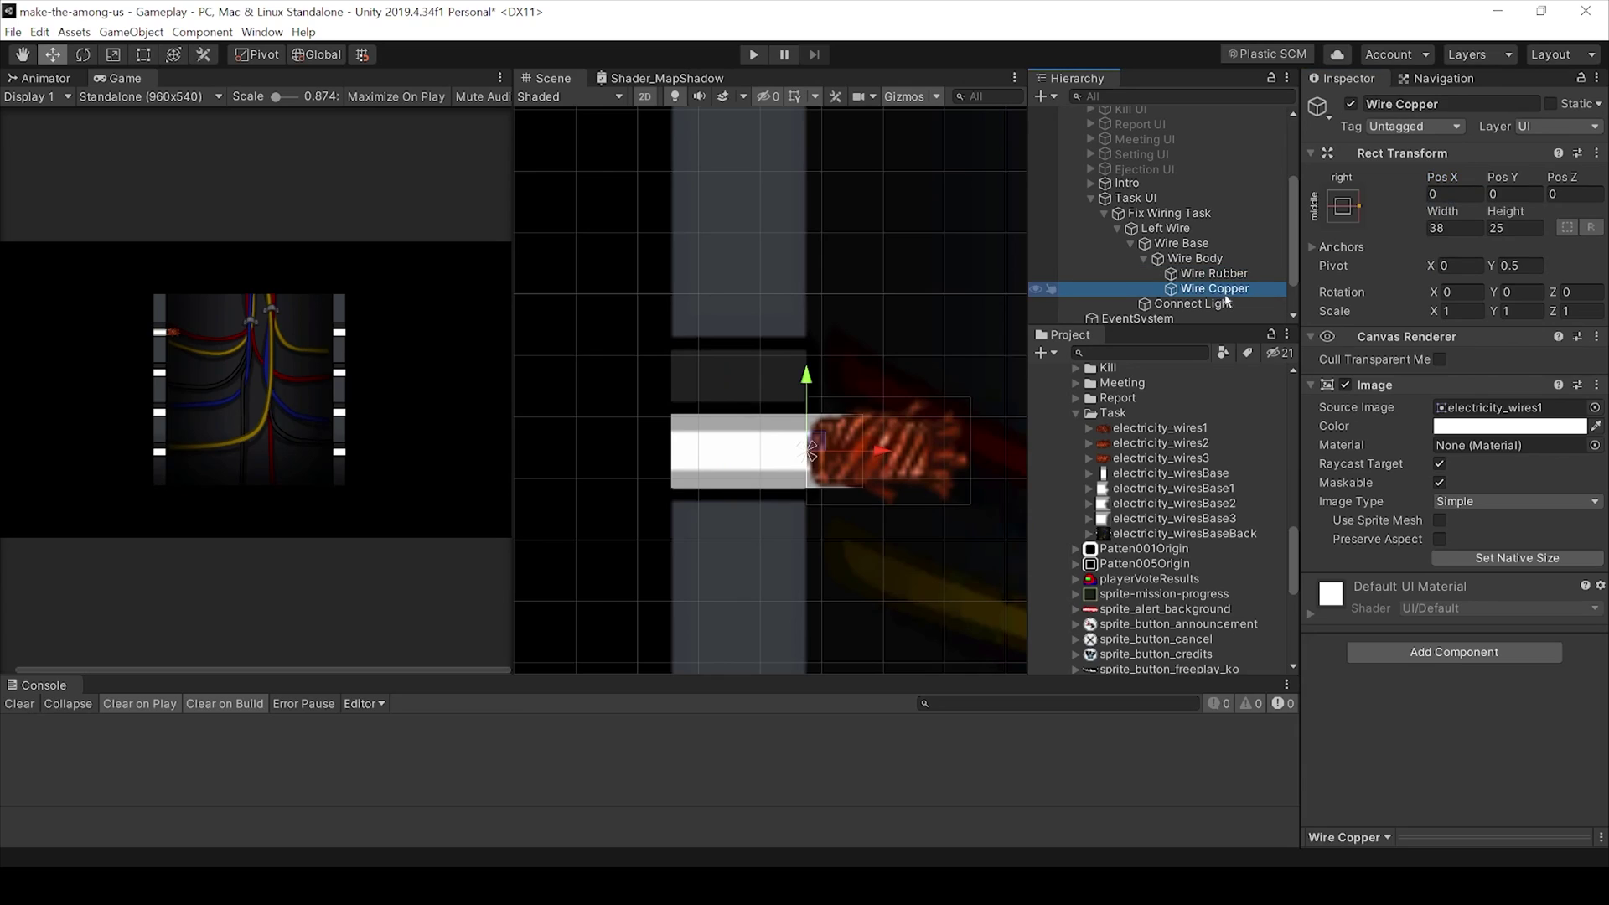
{"action": "left_click_drag", "start_coordinate": [1219, 292], "coordinate": [1215, 268]}
{"action": "left_click_drag", "start_coordinate": [868, 451], "coordinate": [906, 452]}
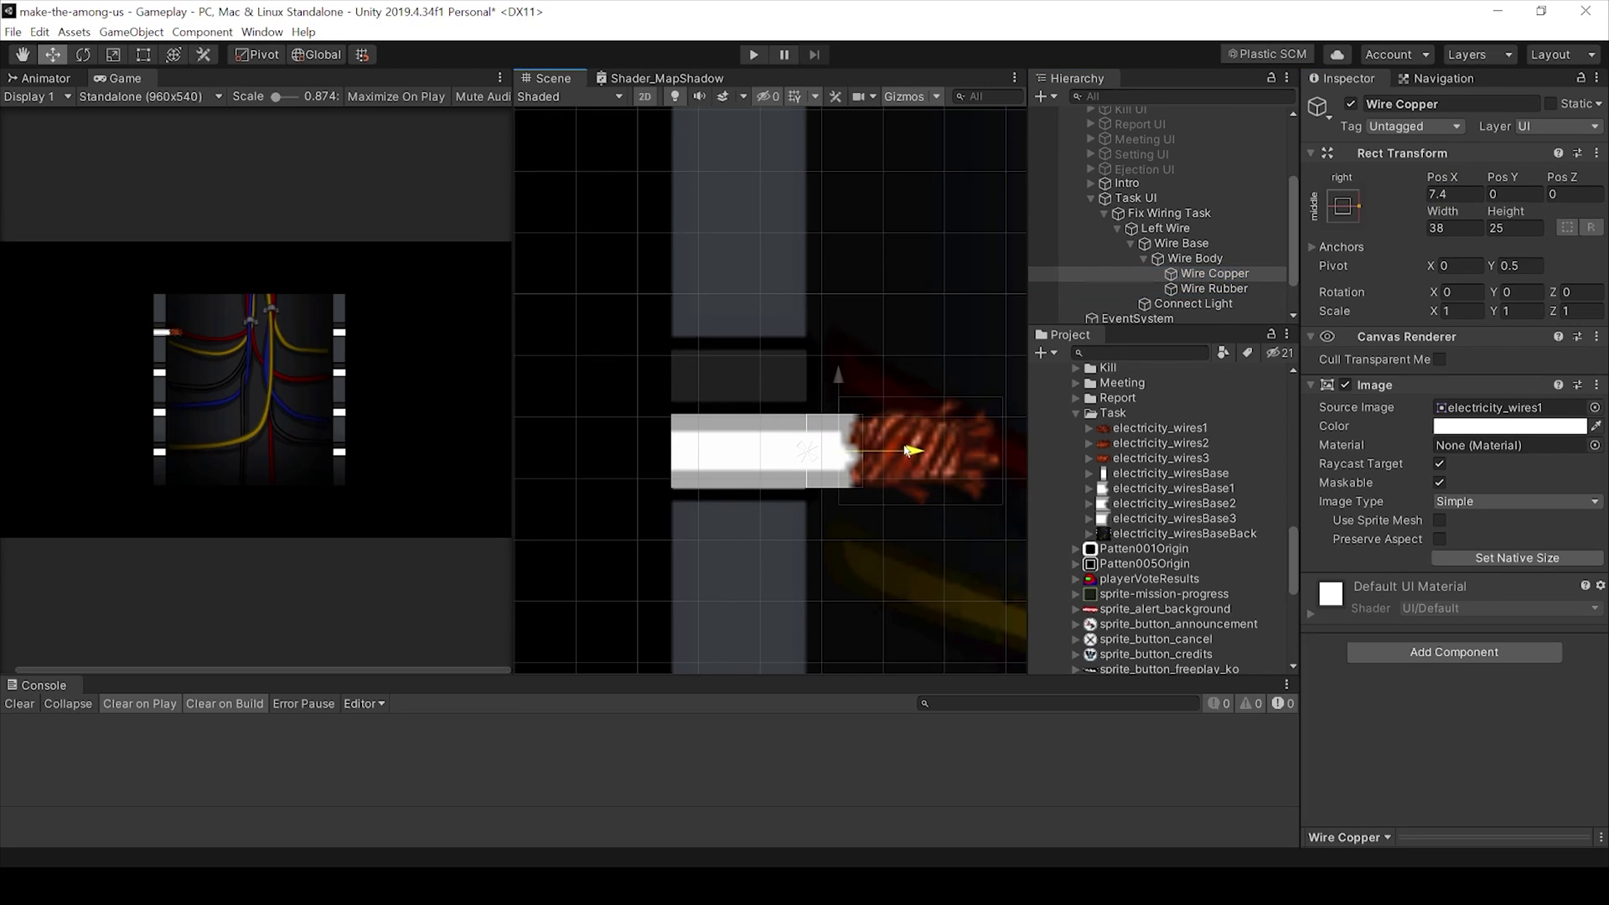
Step: Stretch Wire Body's width across the panel to test the end pieces, then return it to 0
{"action": "left_click", "coordinate": [1219, 262]}
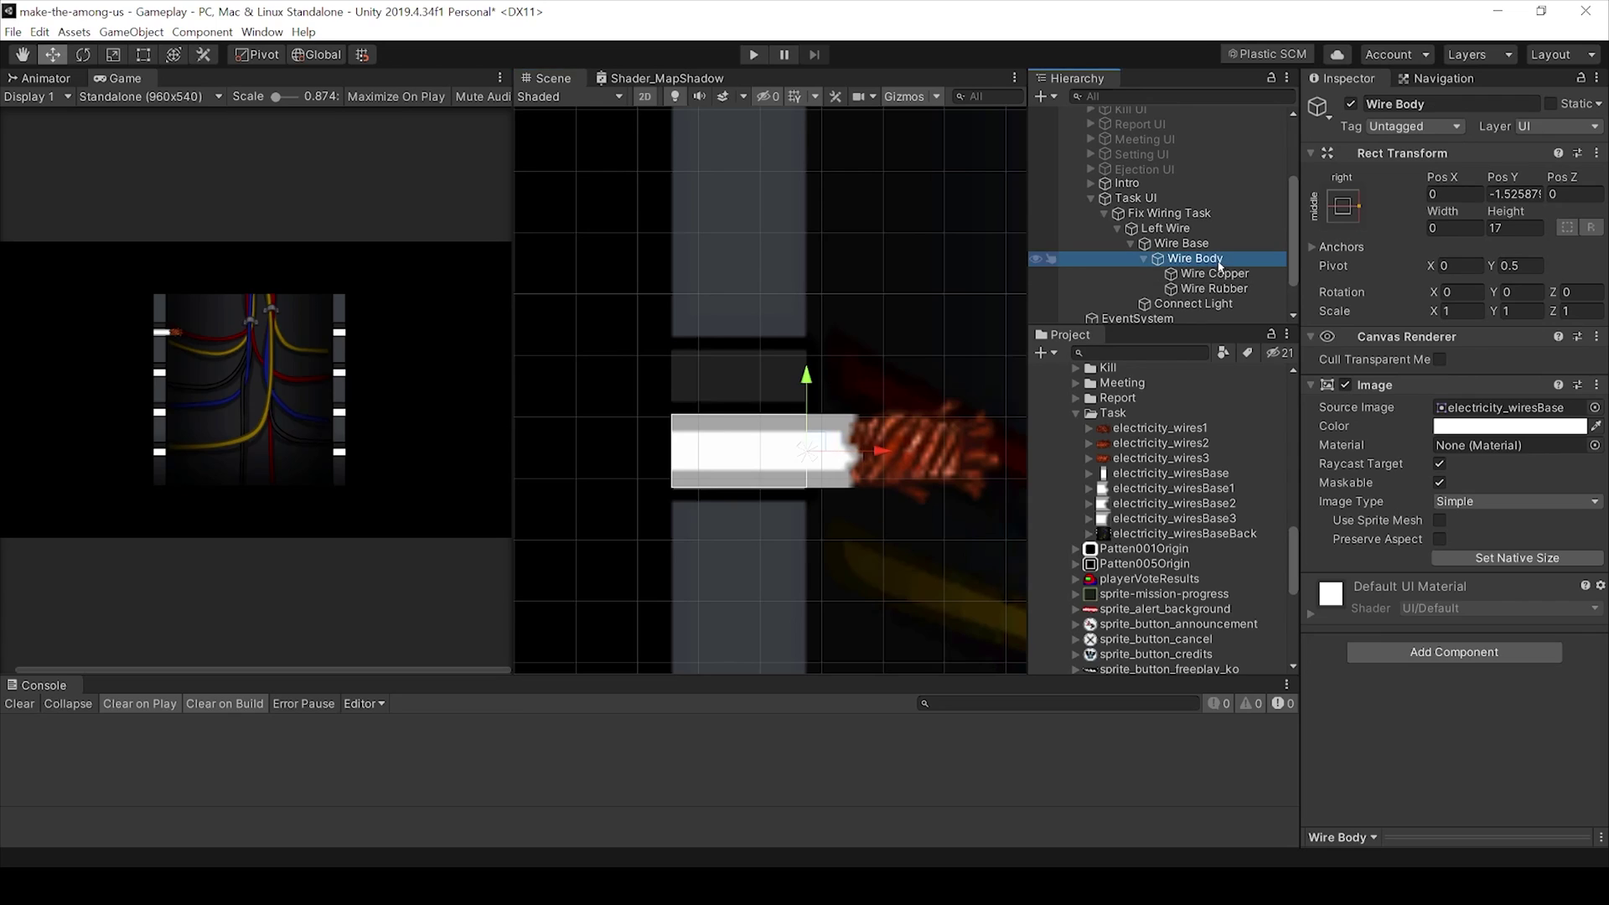
{"action": "left_click_drag", "start_coordinate": [1432, 224], "coordinate": [293, 185]}
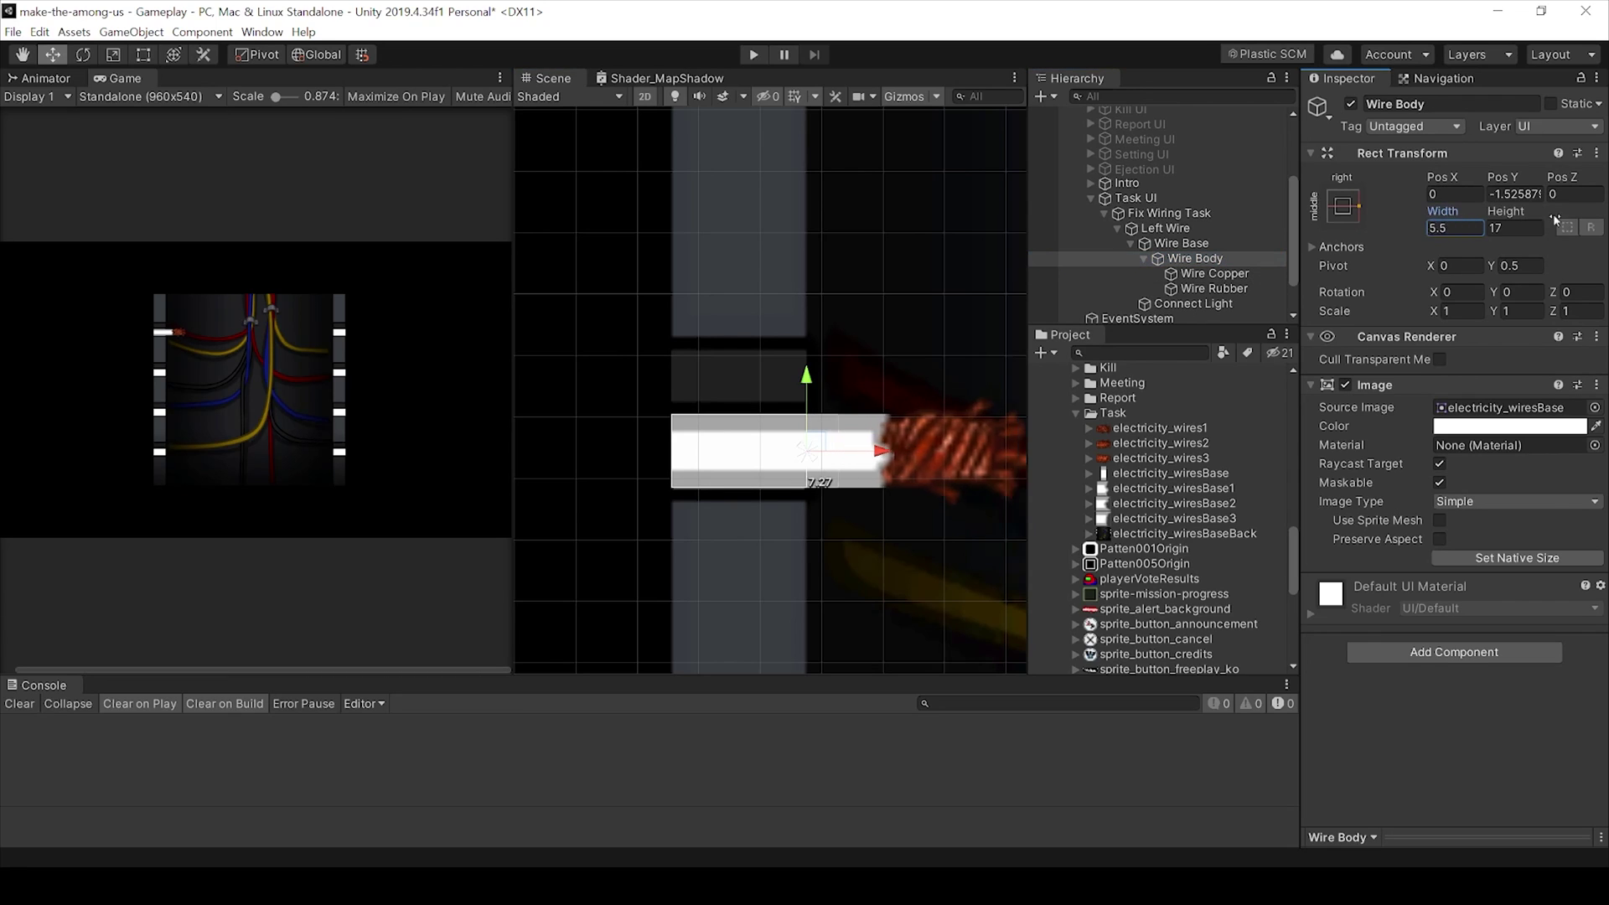
{"action": "left_click_drag", "start_coordinate": [1077, 66], "coordinate": [731, 123]}
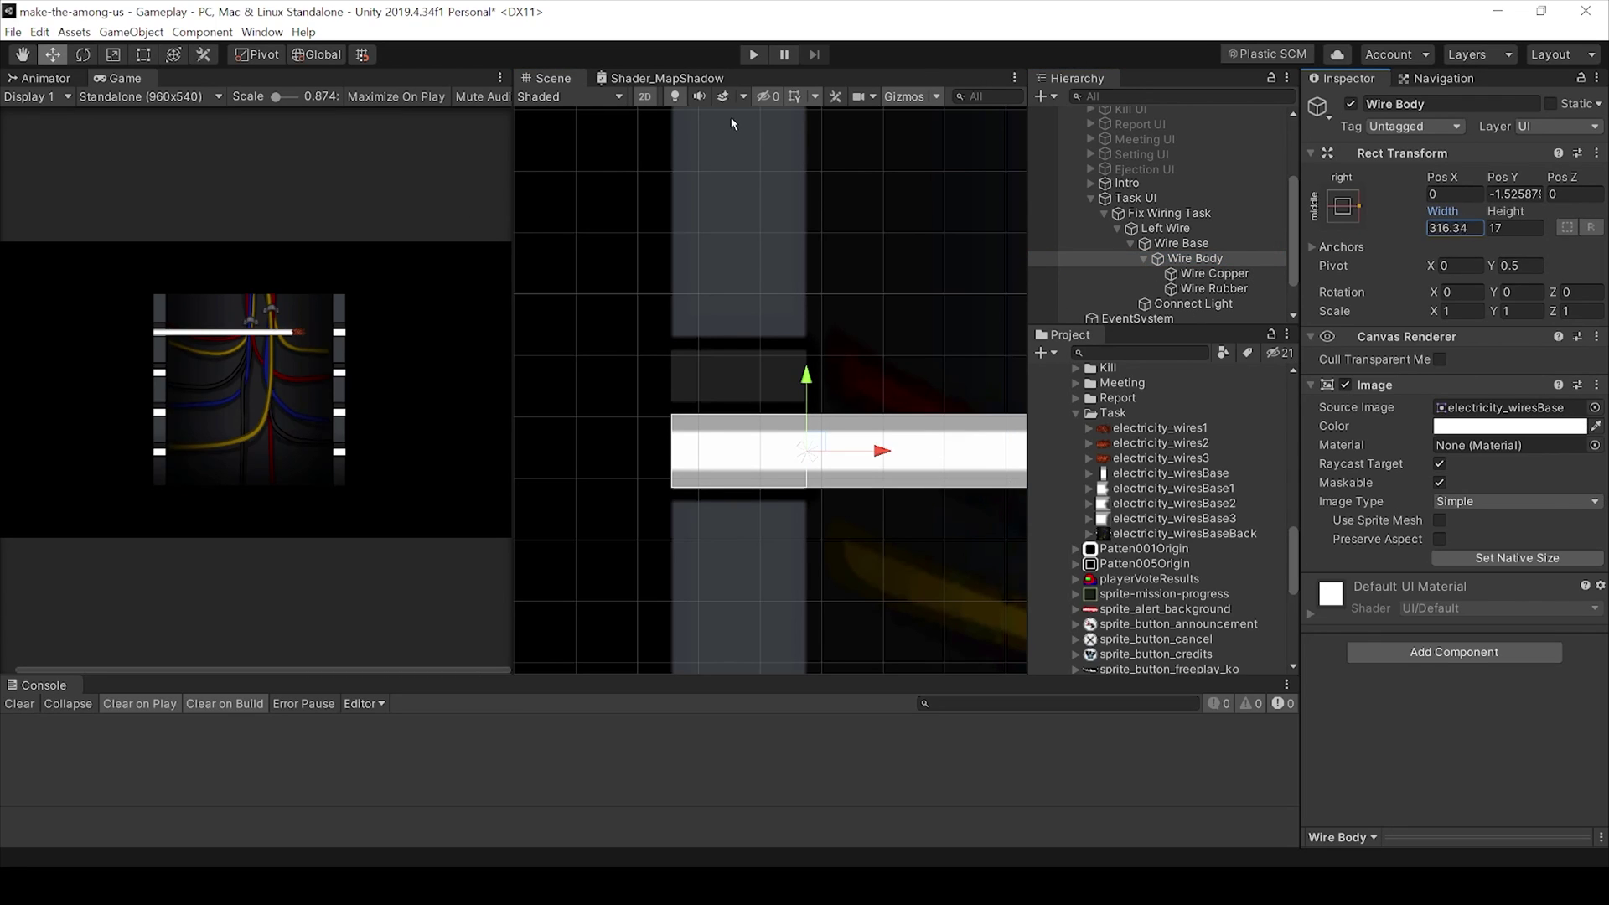
{"action": "left_click_drag", "start_coordinate": [1442, 211], "coordinate": [1342, 289]}
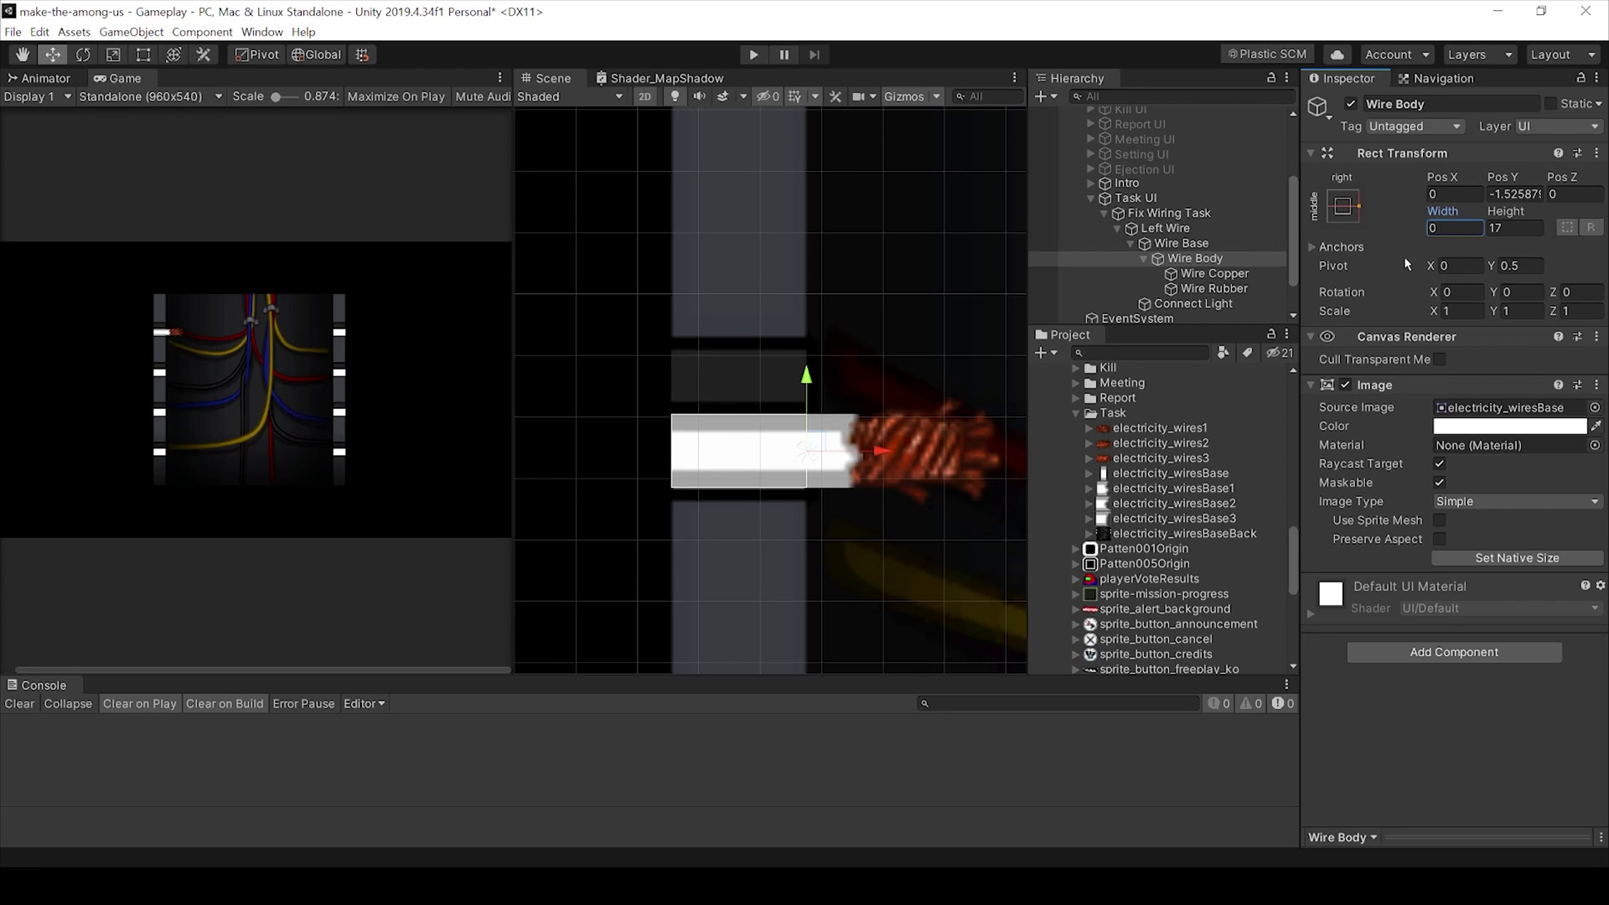
{"action": "left_click", "coordinate": [1199, 274]}
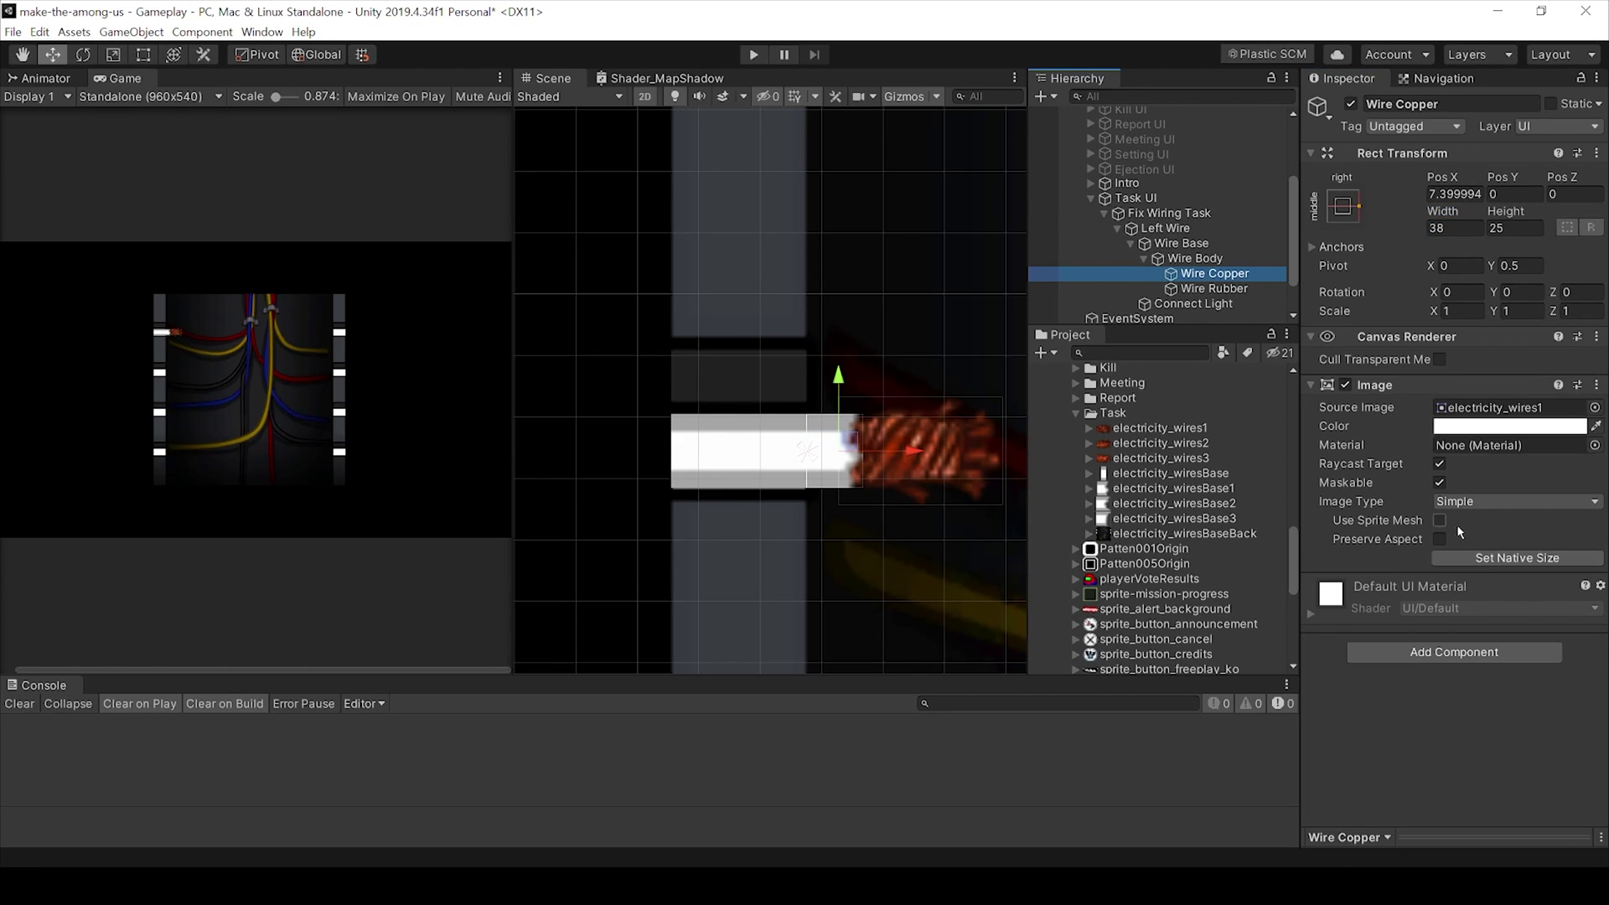
Step: Add a Box Collider 2D to Wire Copper sized to cover the copper tip
{"action": "left_click", "coordinate": [1454, 654]}
{"action": "left_click", "coordinate": [1429, 645]}
{"action": "scroll", "coordinate": [1429, 645], "scroll_direction": "down", "scroll_amount": 3}
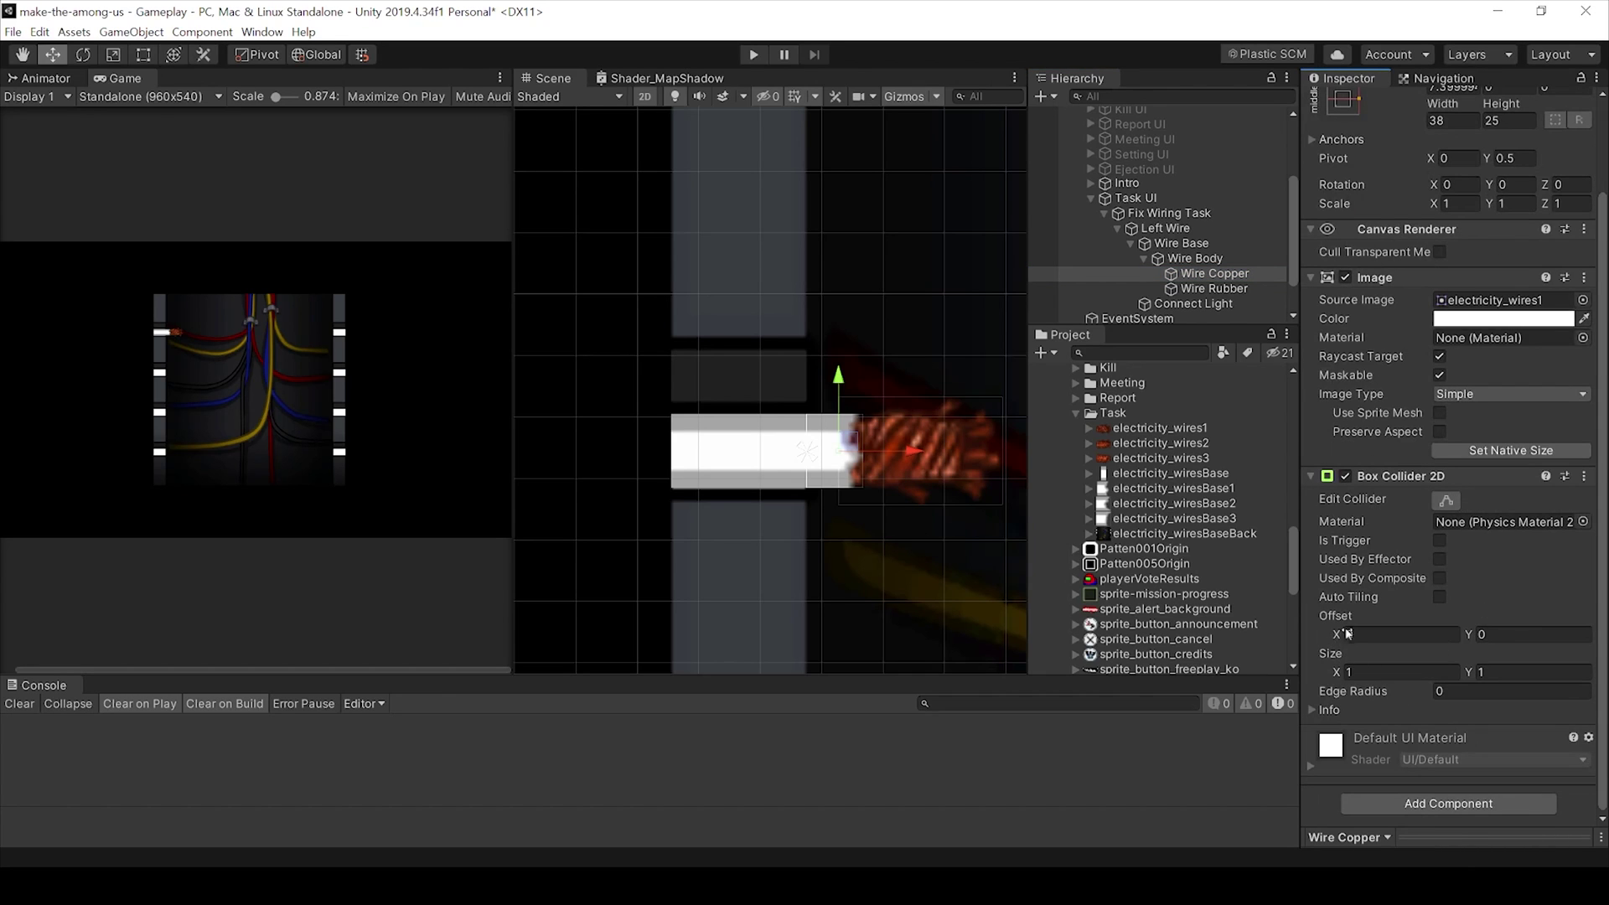
{"action": "left_click_drag", "start_coordinate": [1342, 674], "coordinate": [688, 649]}
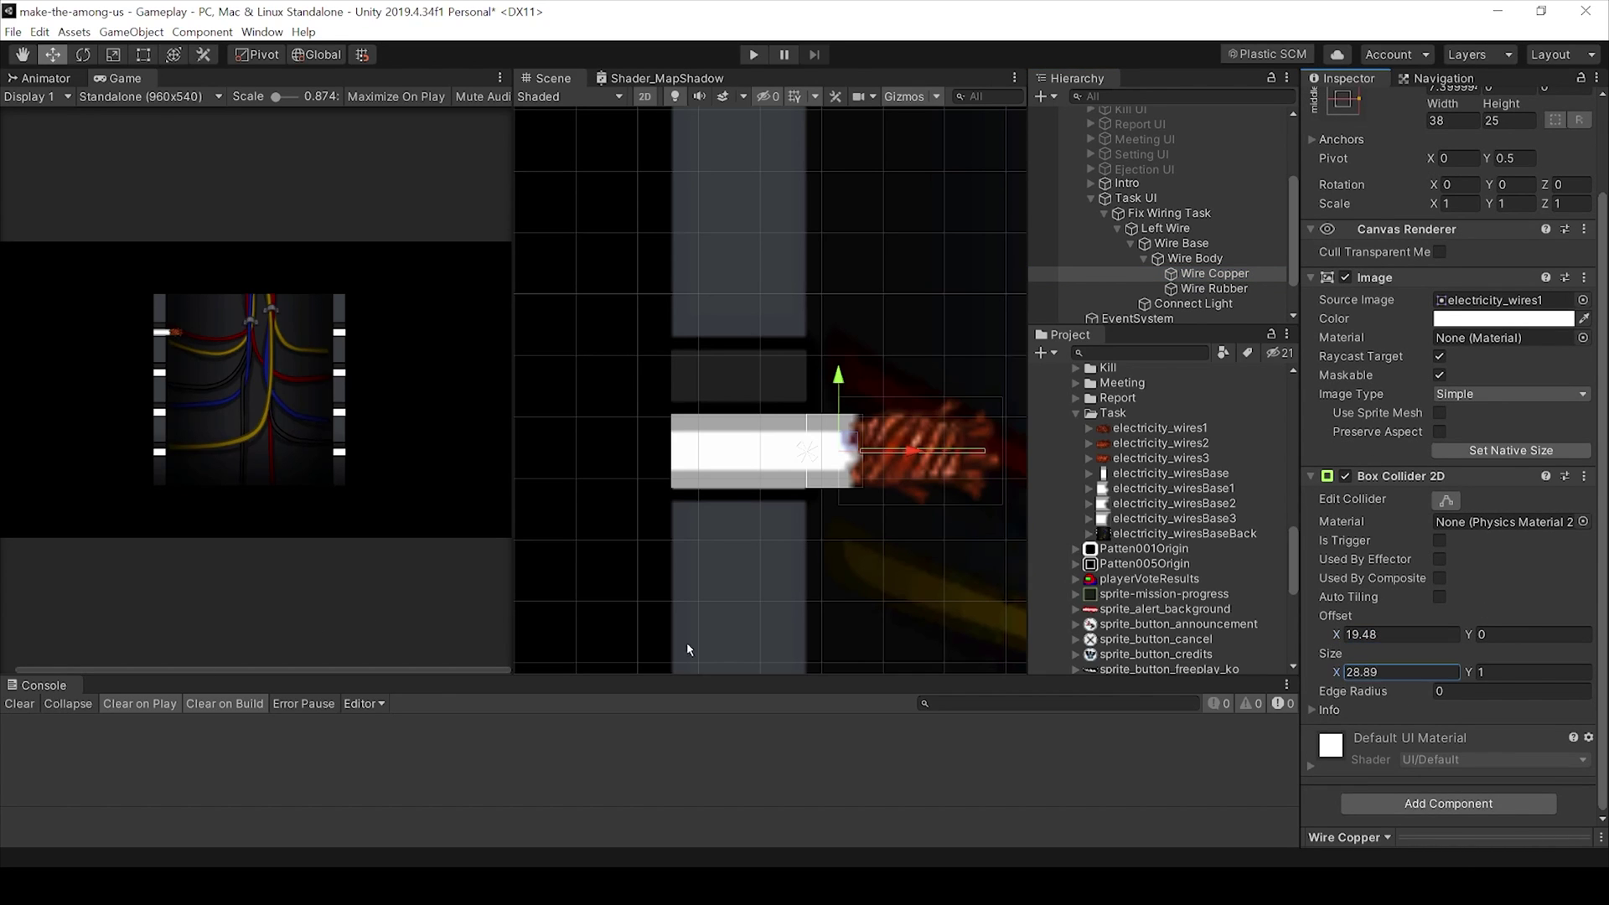
{"action": "left_click_drag", "start_coordinate": [1468, 672], "coordinate": [618, 654]}
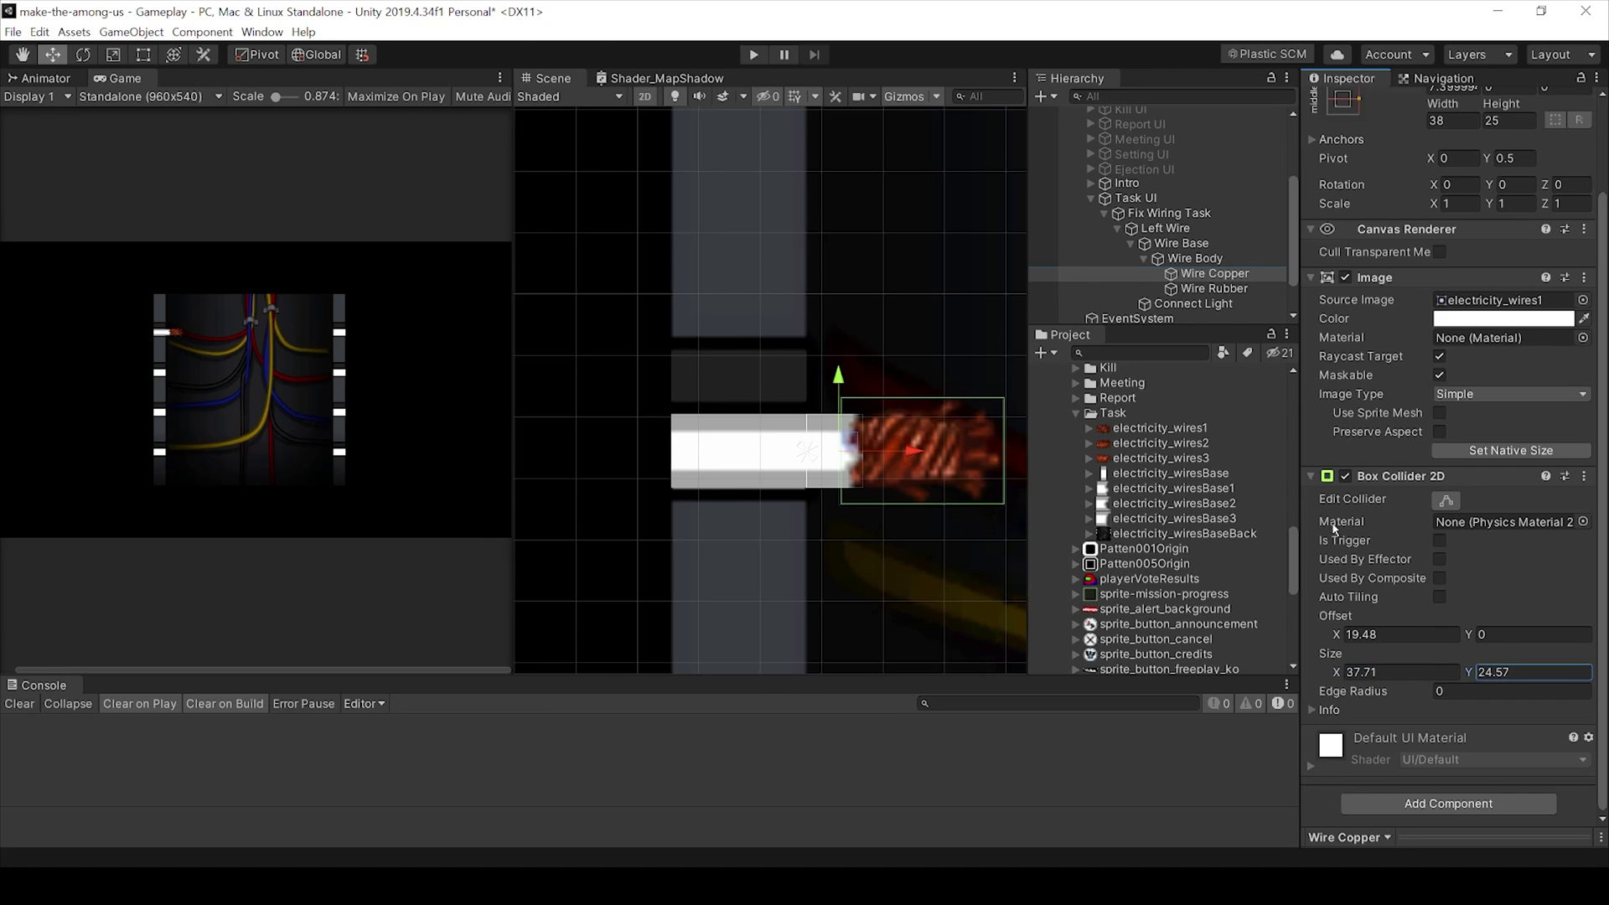
Step: Create a new task-wire tag and assign it to Wire Copper
{"action": "scroll", "coordinate": [1441, 335], "scroll_direction": "up", "scroll_amount": 5}
{"action": "left_click", "coordinate": [1382, 120]}
{"action": "left_click", "coordinate": [1425, 289]}
{"action": "left_click", "coordinate": [1556, 195]}
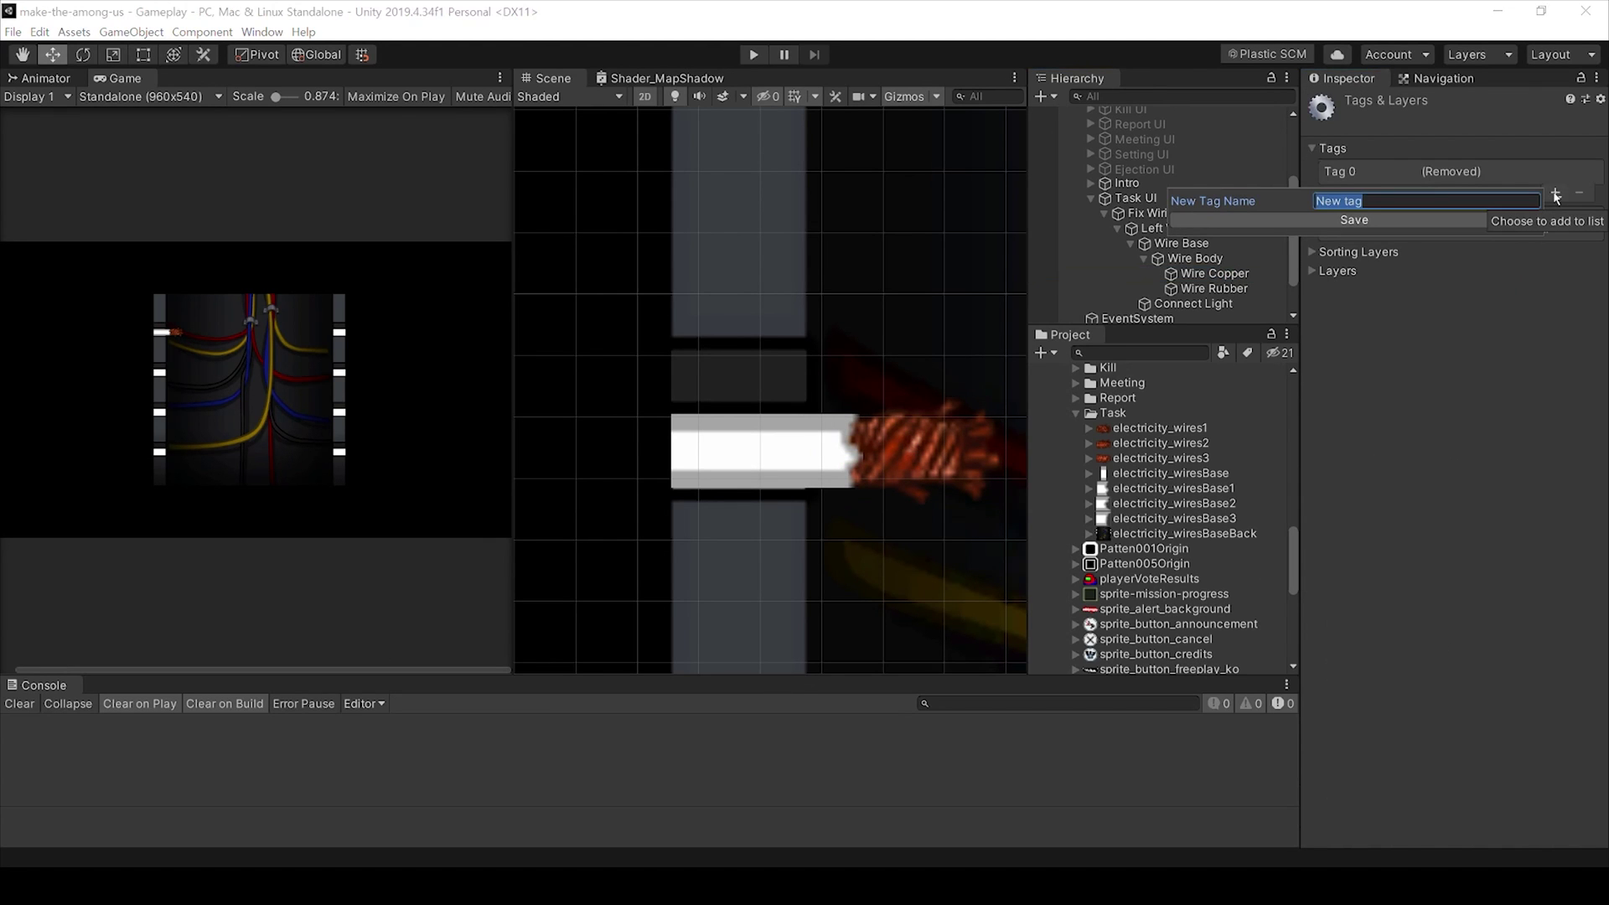
{"action": "key", "text": "Return"}
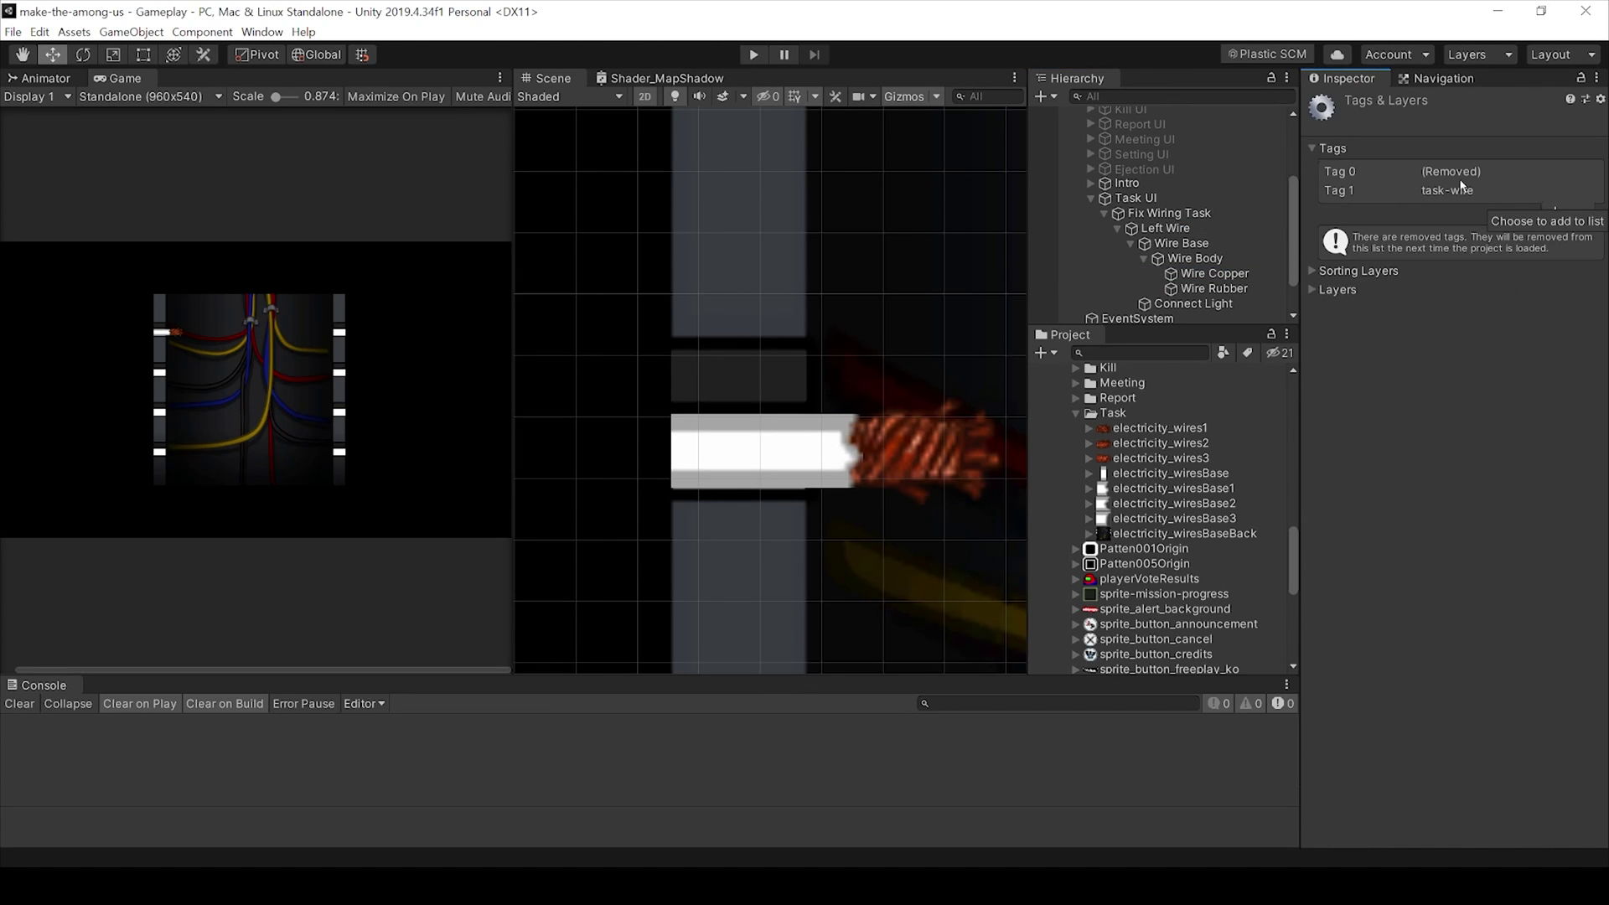
{"action": "left_click", "coordinate": [1214, 273]}
{"action": "left_click", "coordinate": [1398, 125]}
{"action": "left_click", "coordinate": [1421, 284]}
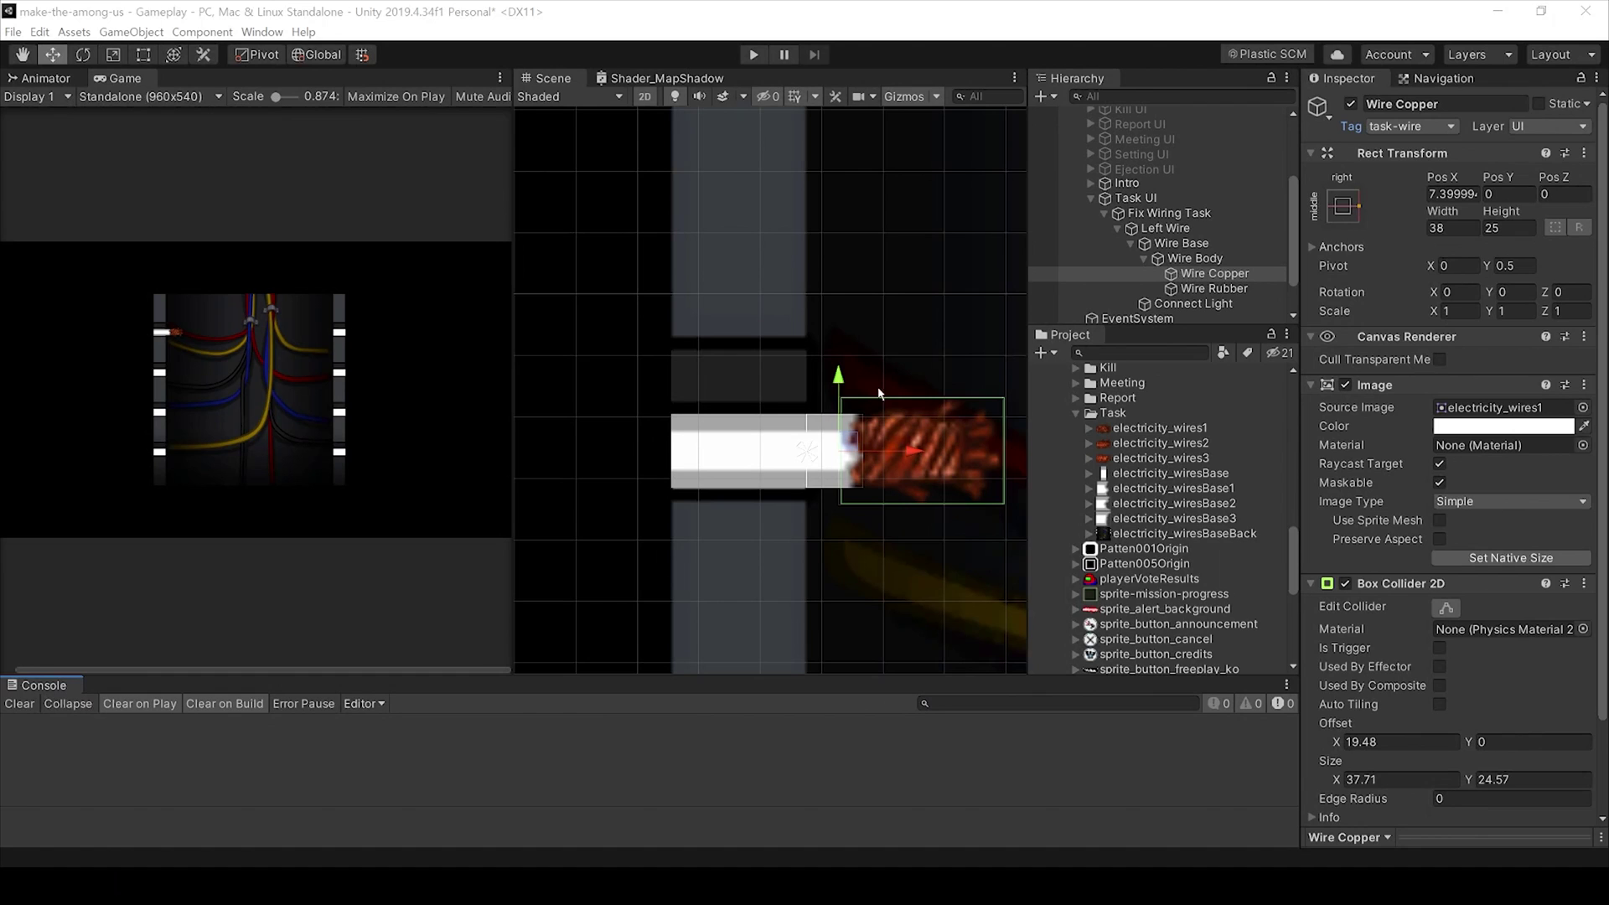
Step: Create a LeftWire C# script in the Scripts folder and open it for editing
{"action": "scroll", "coordinate": [1198, 427], "scroll_direction": "up", "scroll_amount": 5}
{"action": "scroll", "coordinate": [1147, 520], "scroll_direction": "up", "scroll_amount": 3}
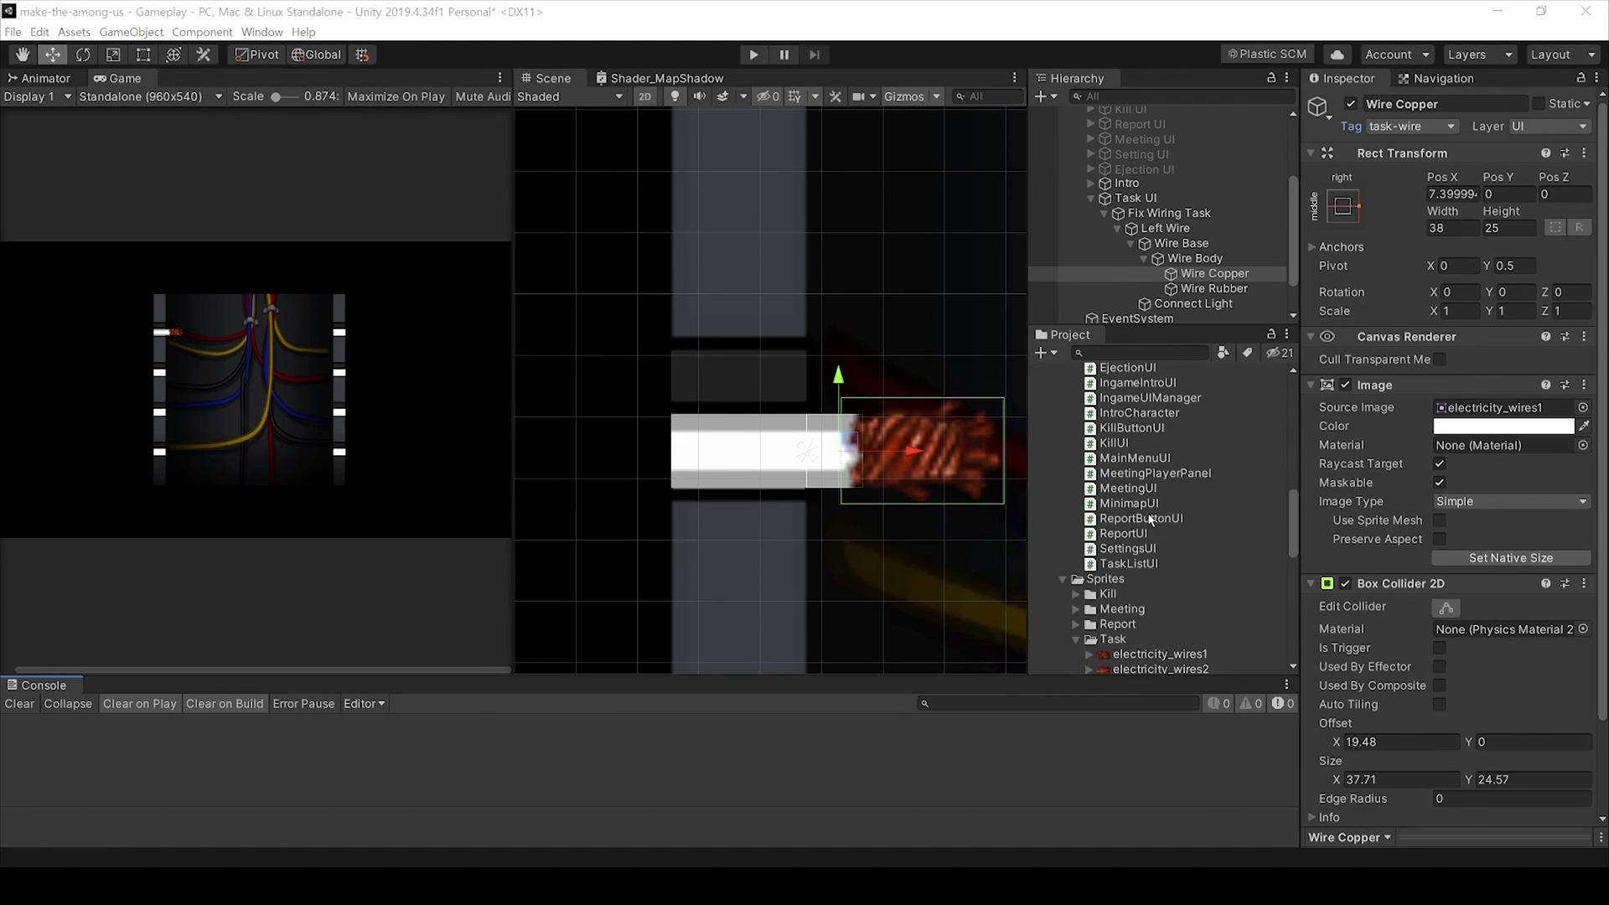
{"action": "right_click", "coordinate": [1113, 409]}
{"action": "mouse_move", "coordinate": [1185, 428]}
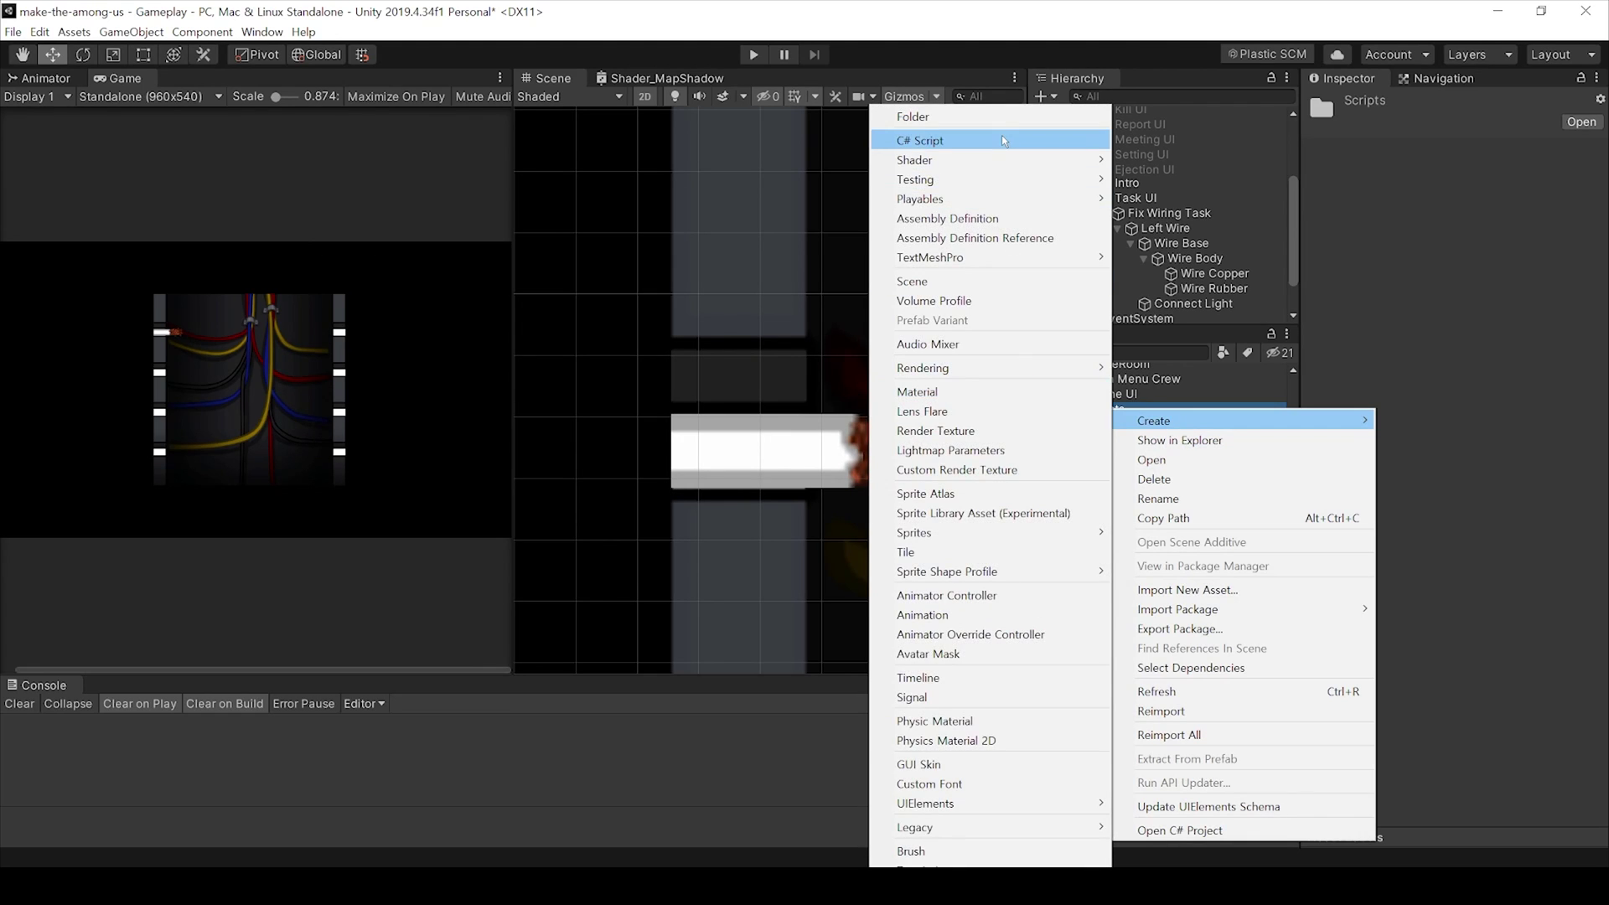
{"action": "left_click", "coordinate": [1005, 141]}
{"action": "type", "text": "LeftWire"}
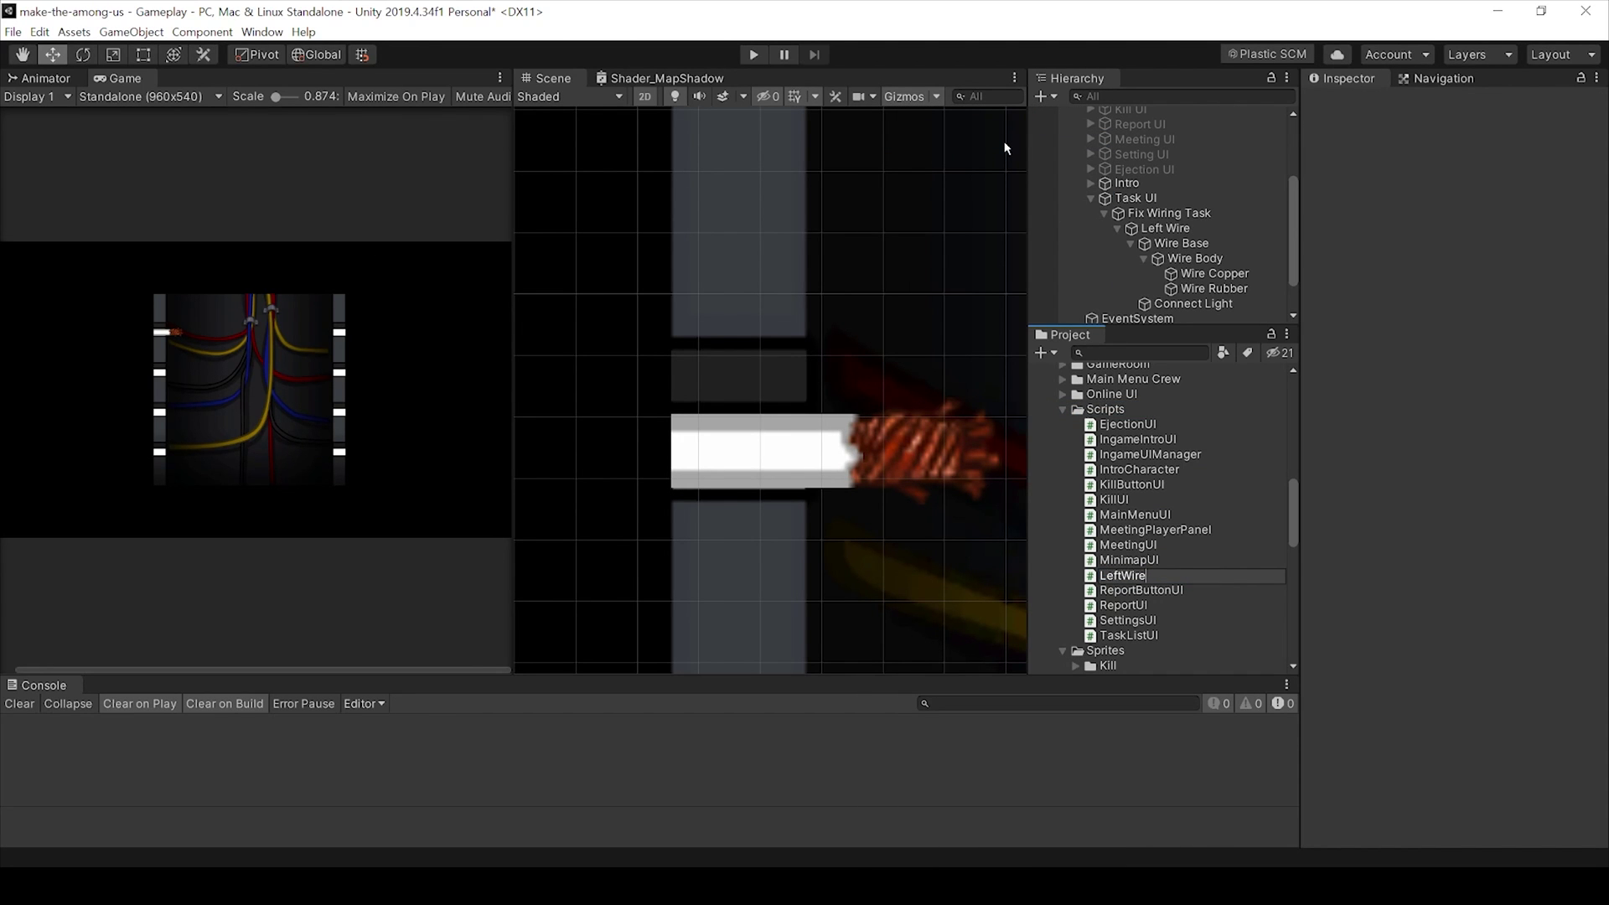
{"action": "key", "text": "Return"}
{"action": "double_click", "coordinate": [1123, 514]}
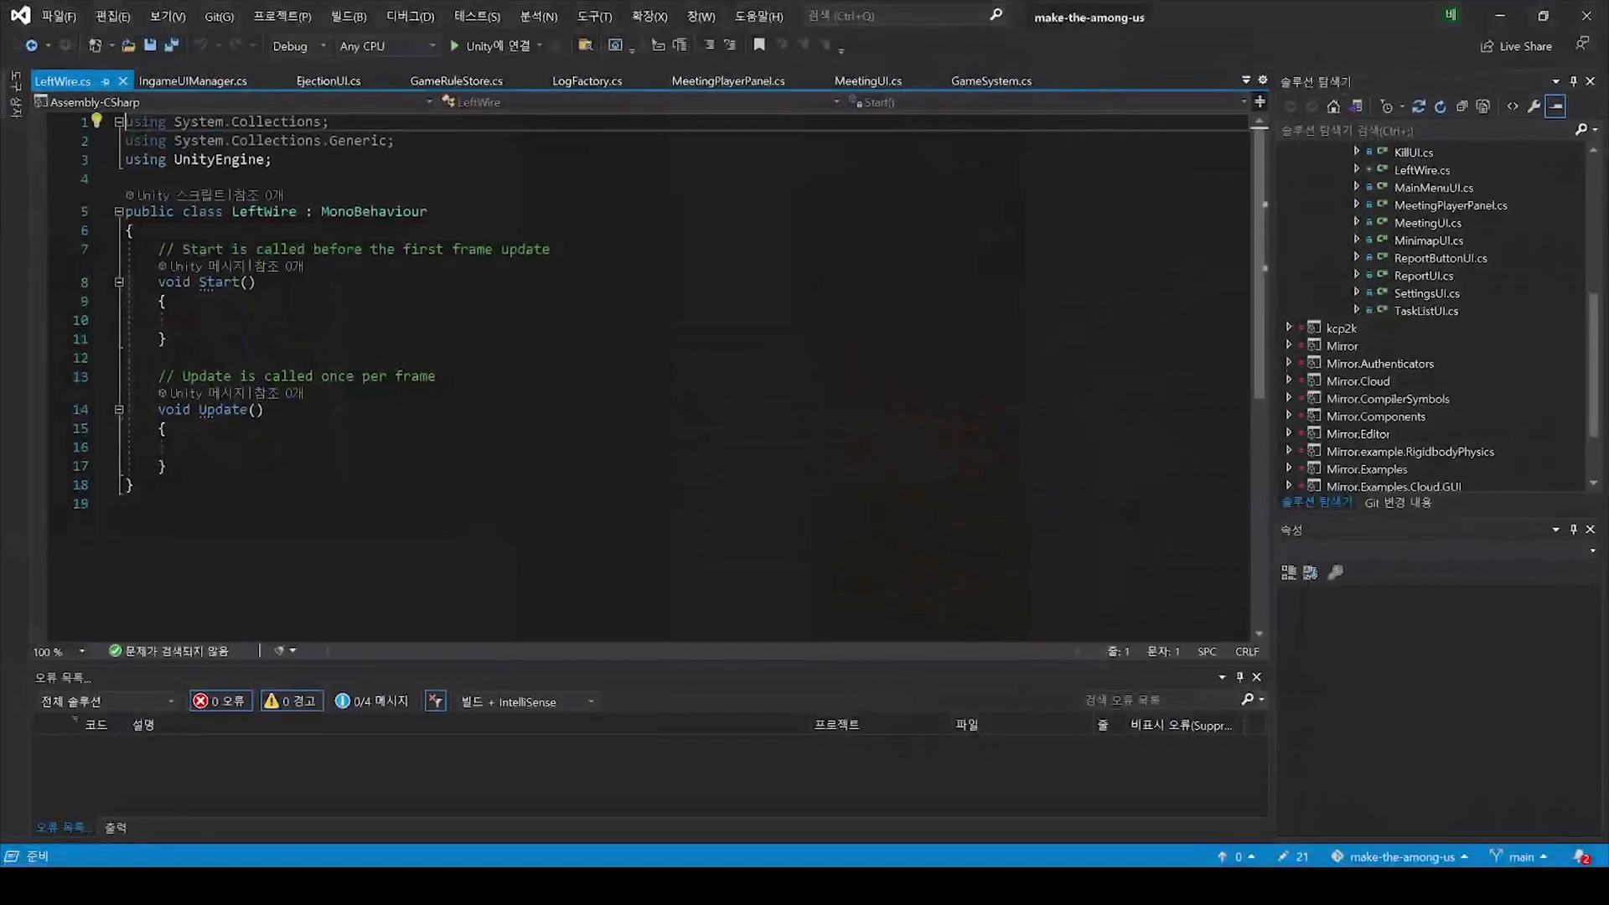
Step: Add a using UnityEngine.UI import by duplicating the UnityEngine line
{"action": "key", "text": "Down"}
{"action": "key", "text": "Down"}
{"action": "key", "text": "End"}
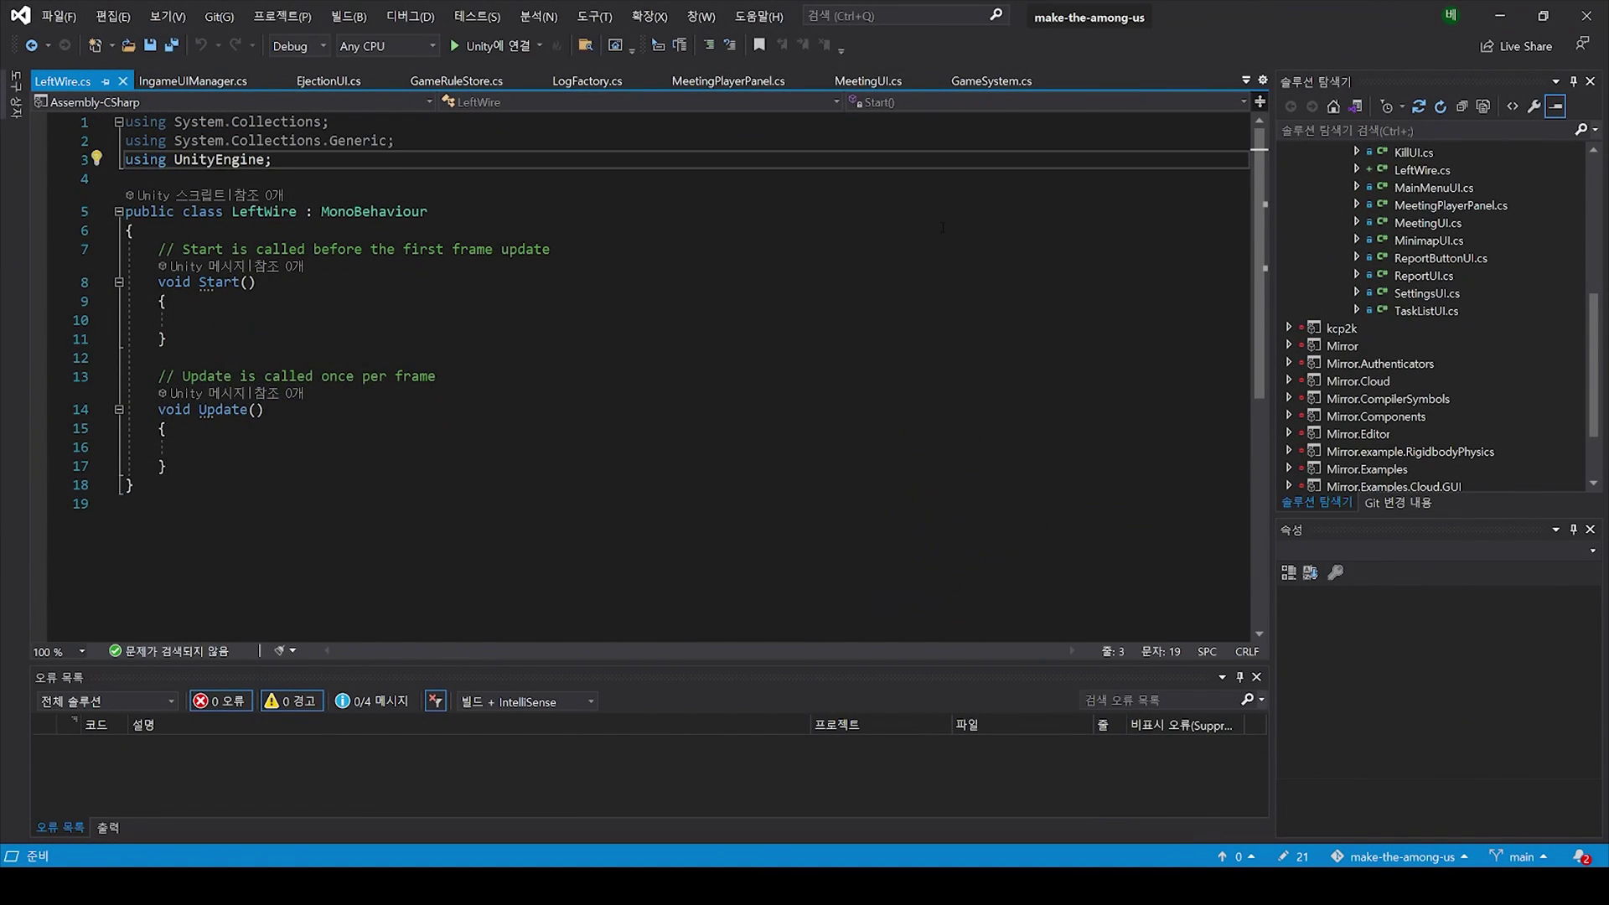
{"action": "key", "text": "ctrl+d"}
{"action": "key", "text": "Left"}
{"action": "type", "text": ".UI"}
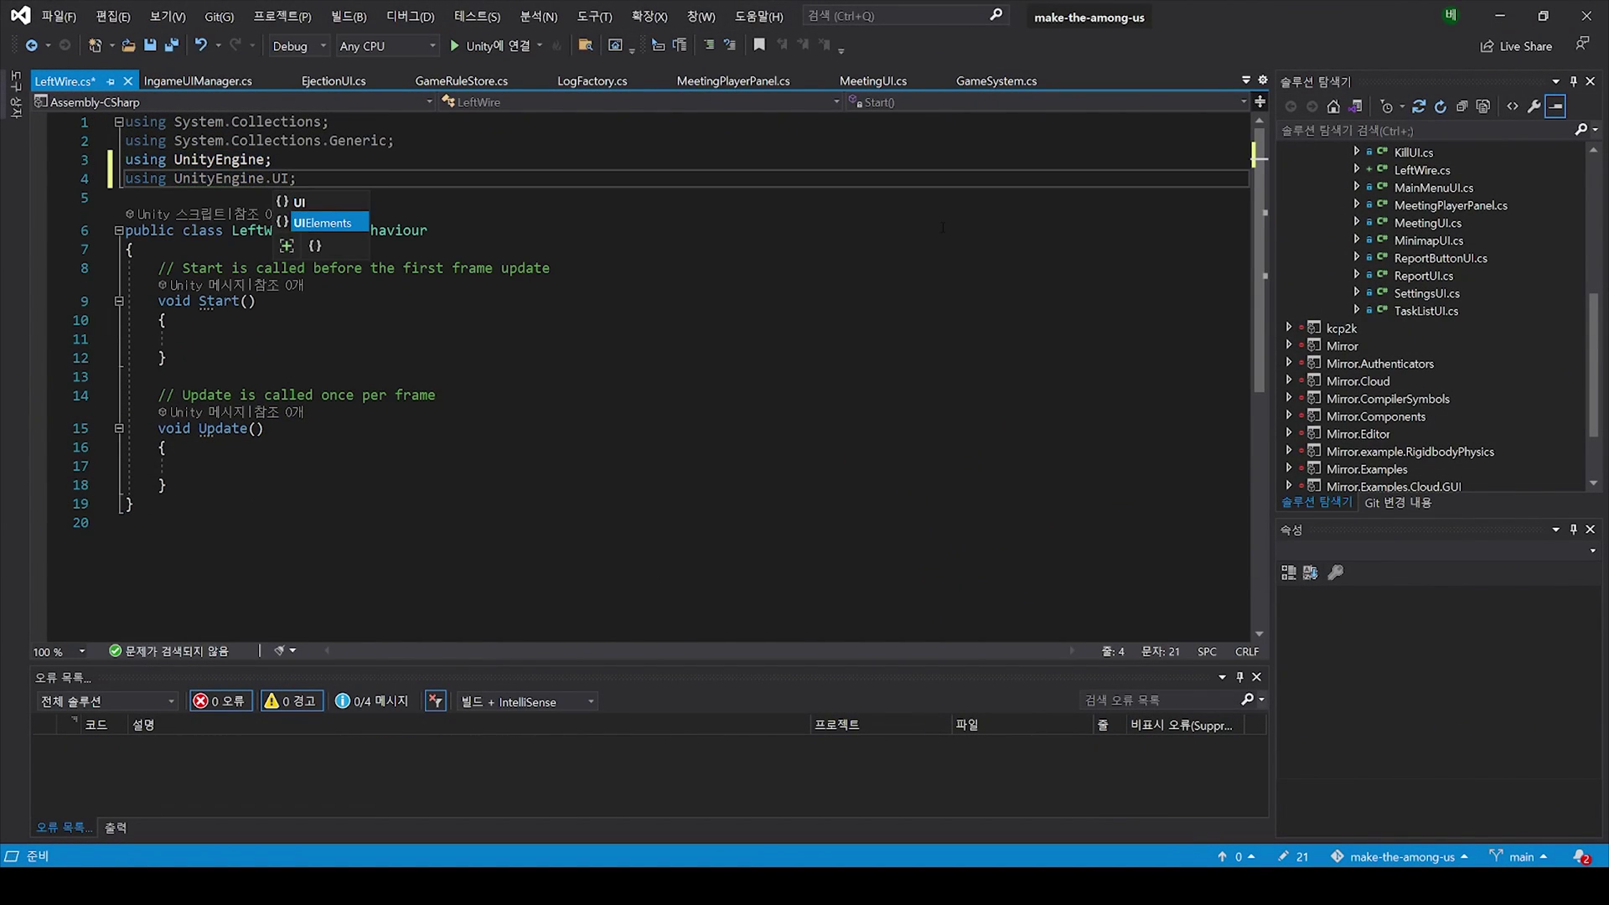
Step: Declare a [SerializeField] private RectTransform mWireBody field in the LeftWire class
{"action": "key", "text": "Down"}
{"action": "key", "text": "Down"}
{"action": "key", "text": "Down"}
{"action": "key", "text": "Return"}
{"action": "type", "text": "[SerializeField]"}
{"action": "key", "text": "Return"}
{"action": "type", "text": "private "}
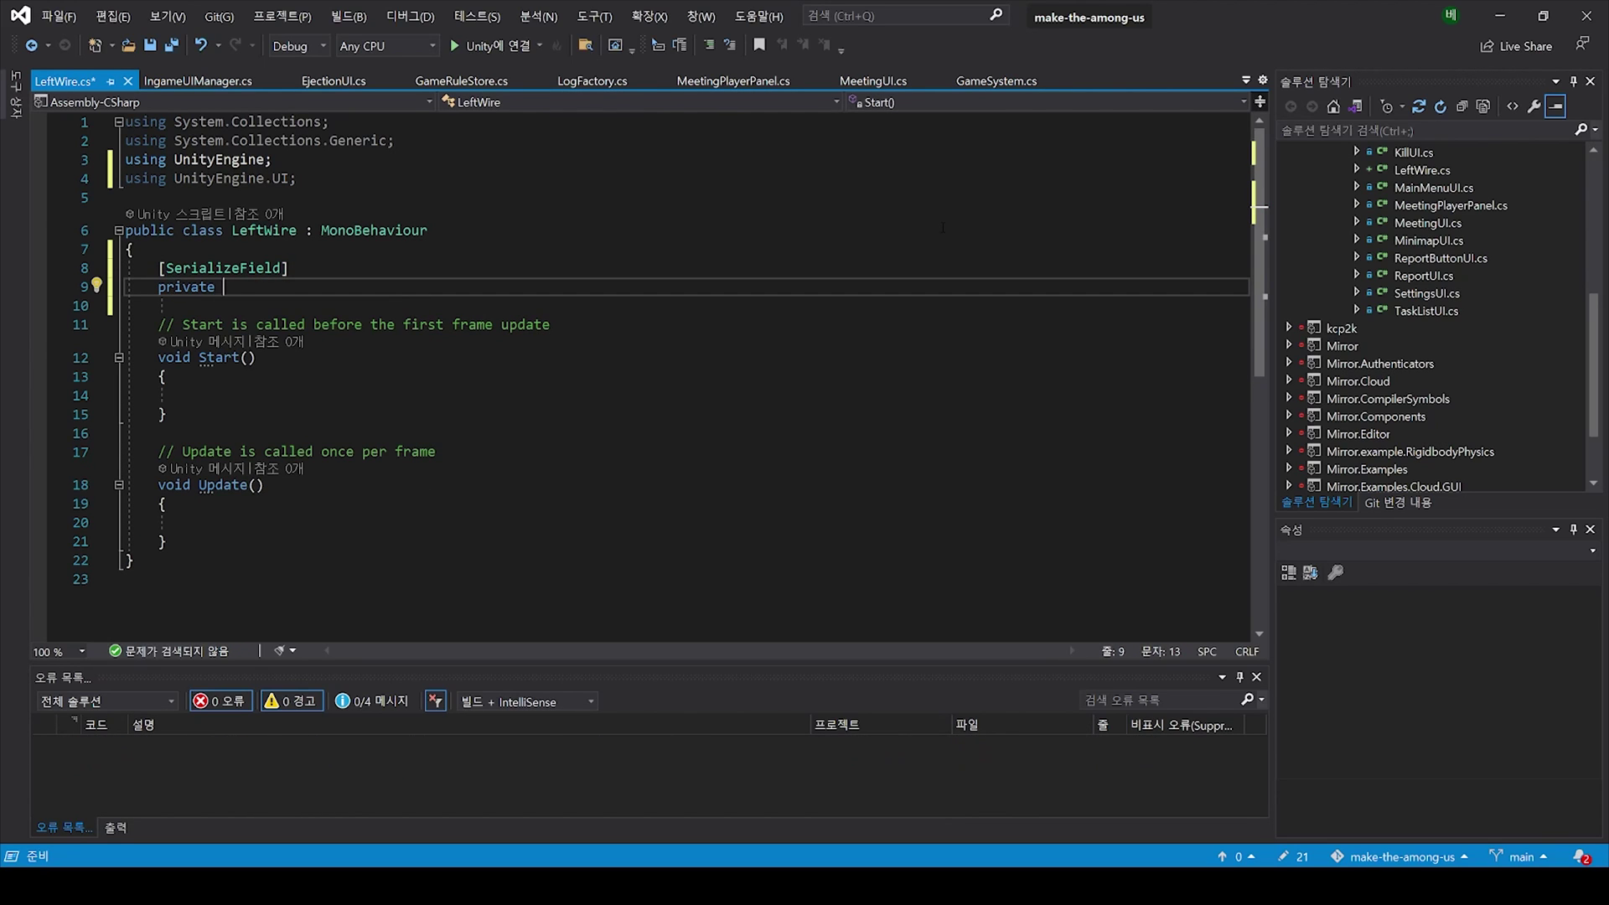
{"action": "type", "text": "Rect"}
{"action": "key", "text": "Tab"}
{"action": "type", "text": "mWireBody;"}
Step: Add a private LeftWire mSelecteWire field for the selected wire
{"action": "key", "text": "Return"}
{"action": "key", "text": "Return"}
{"action": "type", "text": "priuv"}
{"action": "key", "text": "BackSpace"}
{"action": "key", "text": "BackSpace"}
{"action": "key", "text": "BackSpace"}
{"action": "type", "text": "iv"}
{"action": "key", "text": "Tab"}
{"action": "type", "text": "Left"}
{"action": "key", "text": "Tab"}
{"action": "type", "text": "m"}
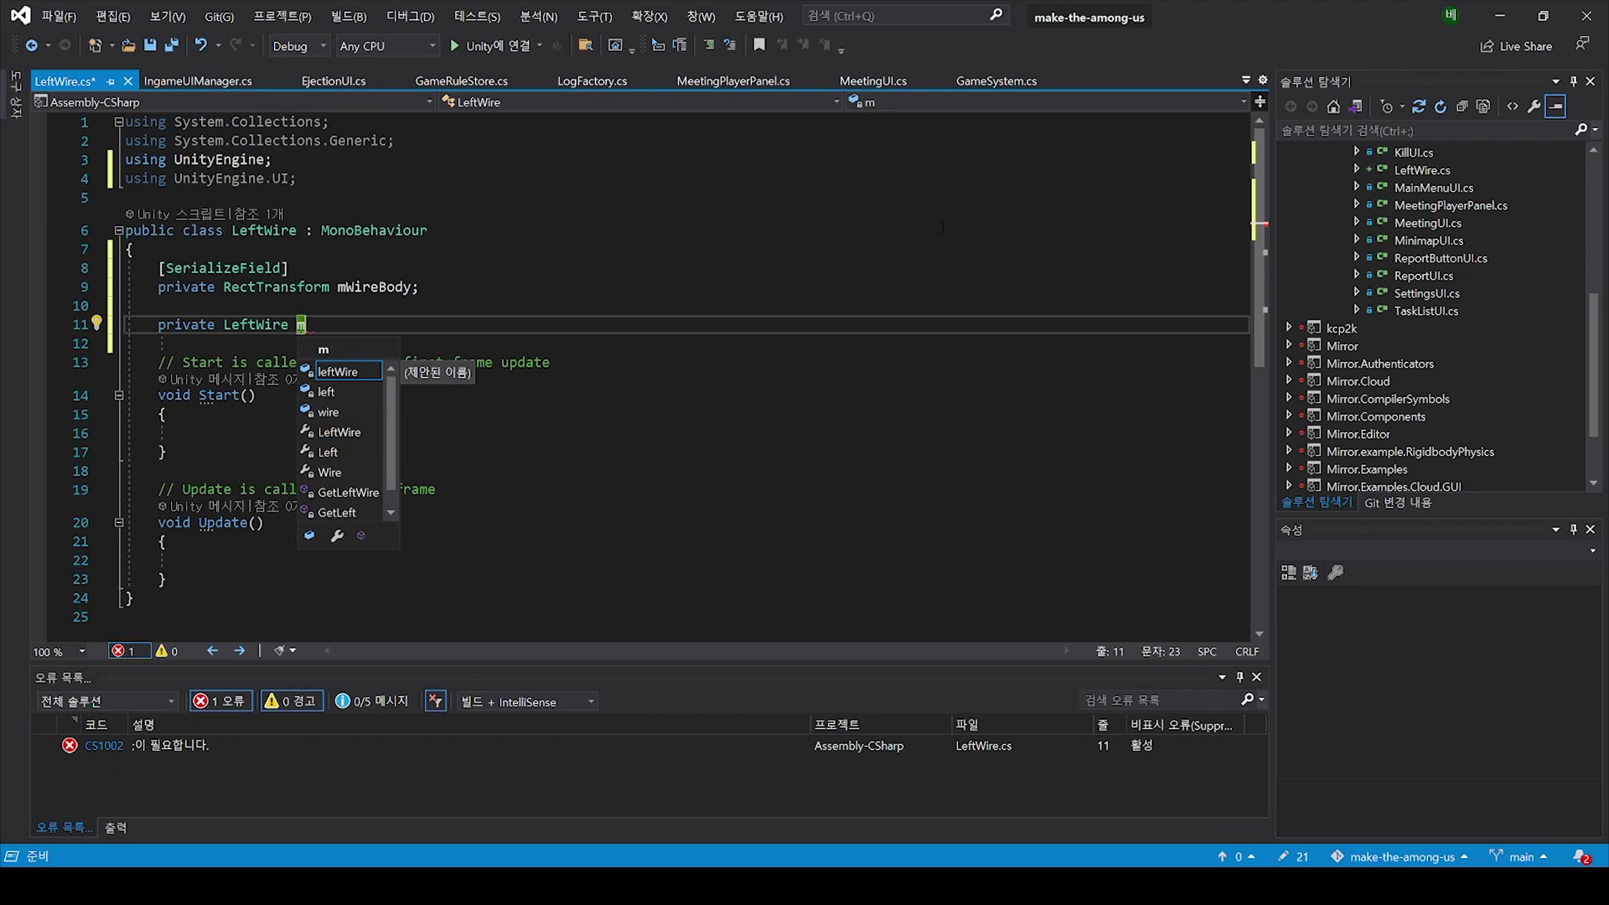
{"action": "type", "text": "SelecteWire;"}
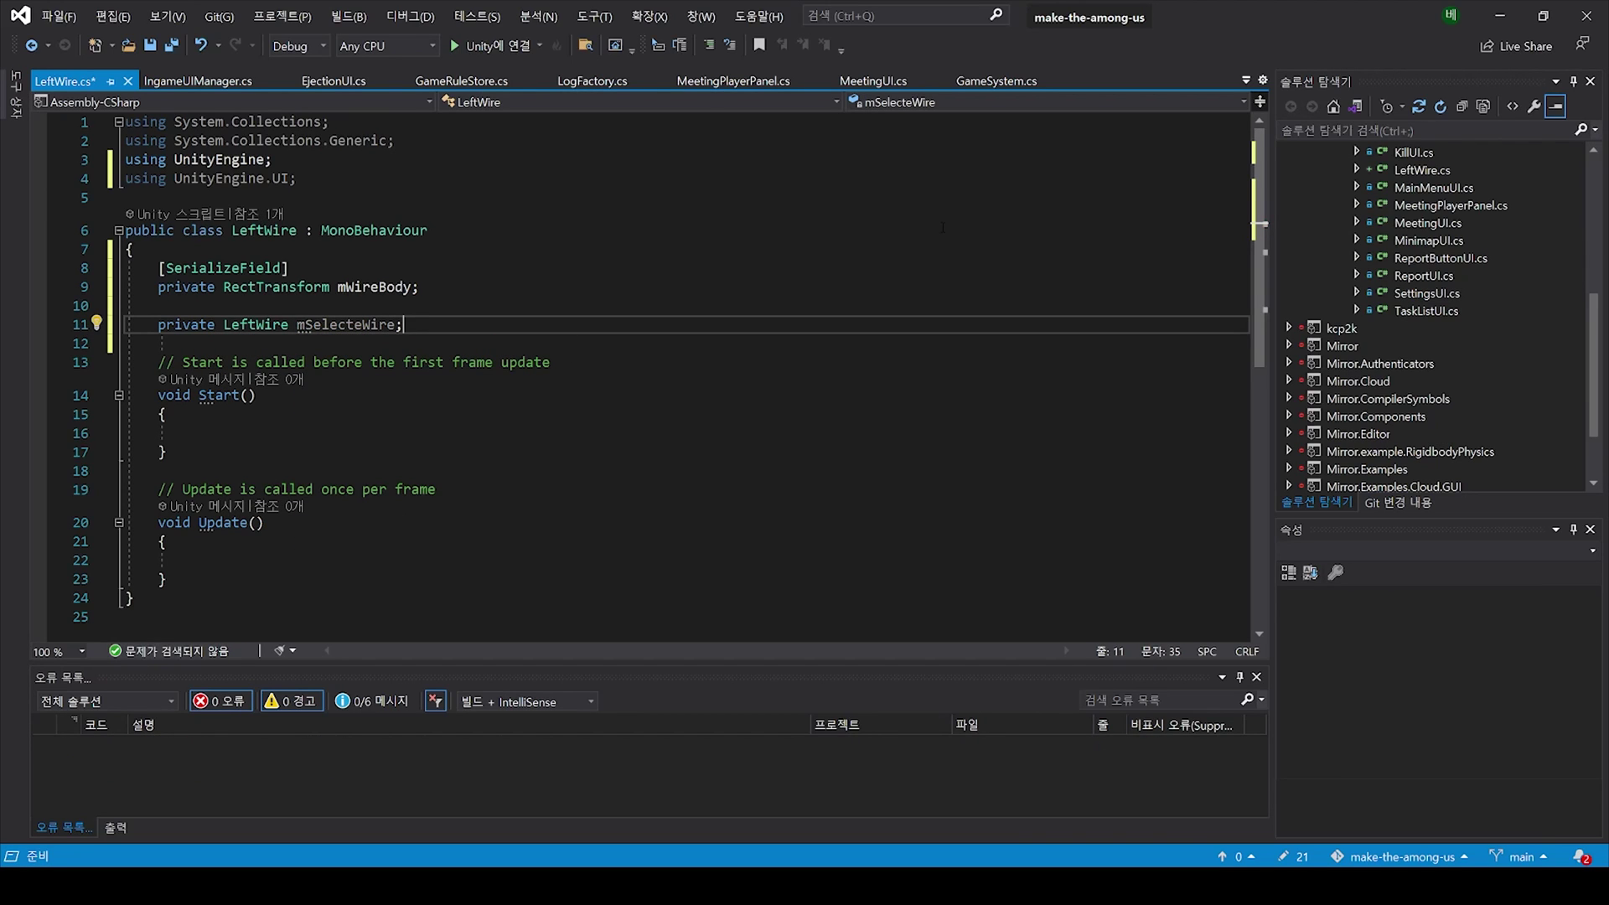
Step: In Update, raycast with Physics2D.Raycast from the mouse position when GetMouseButtonDown(0) fires
{"action": "left_click", "coordinate": [503, 559]}
{"action": "scroll", "coordinate": [670, 377], "scroll_direction": "down", "scroll_amount": 1}
{"action": "type", "text": "if(Input.G"}
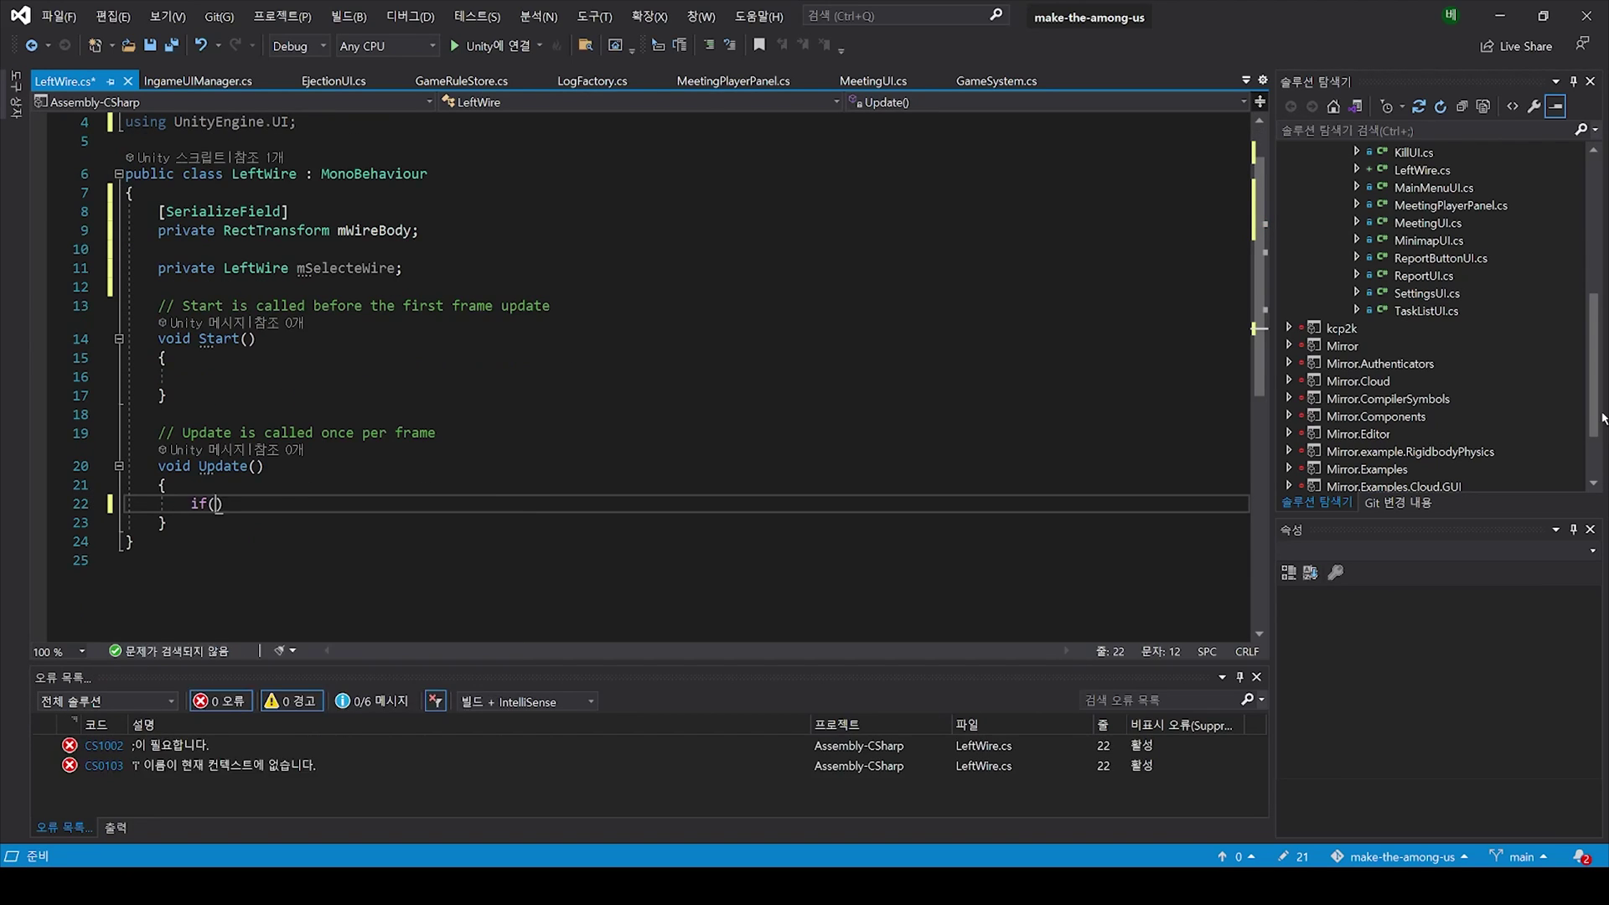
{"action": "type", "text": "etMouseButtonDown(0)"}
{"action": "key", "text": "Return"}
{"action": "type", "text": "{"}
{"action": "key", "text": "Return"}
{"action": "type", "text": "RaycastHit2D hit = Physics2D.Raycast"}
{"action": "type", "text": "(Input.mousePosition, Vector2.right, 1f);"}
Step: When the ray hits a collider, get its parent LeftWire and assign it to mSelectedWire, fixing the field's spelling
{"action": "key", "text": "Return"}
{"action": "type", "text": "if(hit.collider != null"}
{"action": "key", "text": "Return"}
{"action": "type", "text": "{"}
{"action": "key", "text": "Return"}
{"action": "type", "text": "var left = hit.collider.G"}
{"action": "type", "text": "etComponentInParent<LeftWire>();"}
{"action": "key", "text": "Return"}
{"action": "type", "text": "if(left != null"}
{"action": "key", "text": "Return"}
{"action": "type", "text": "{"}
{"action": "key", "text": "Return"}
{"action": "type", "text": "sele"}
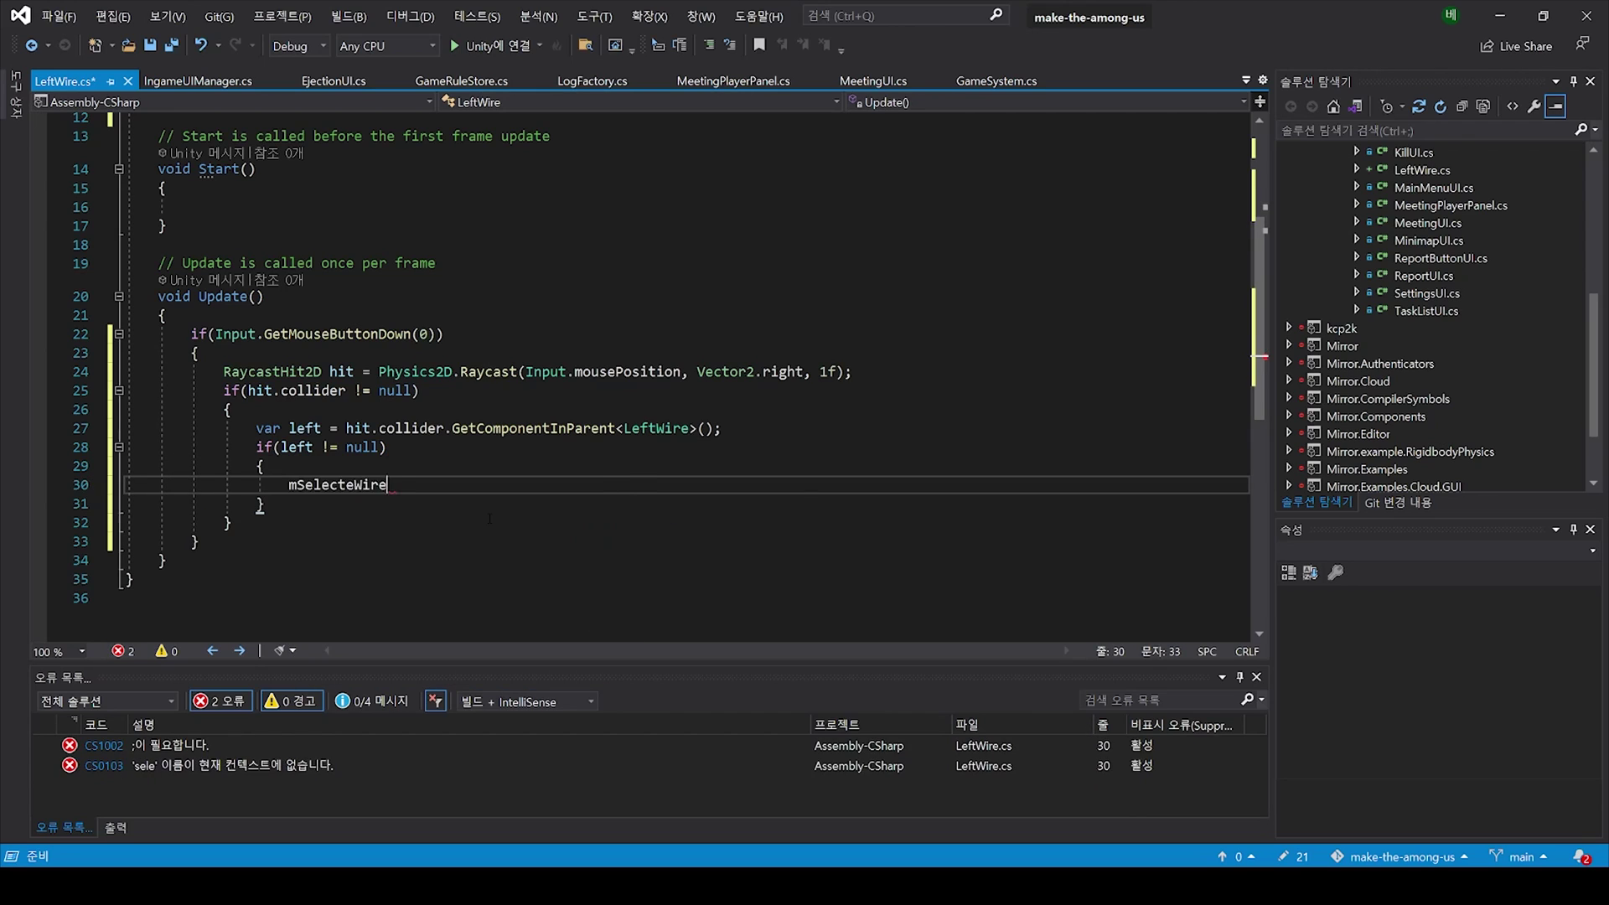
{"action": "key", "text": "F12"}
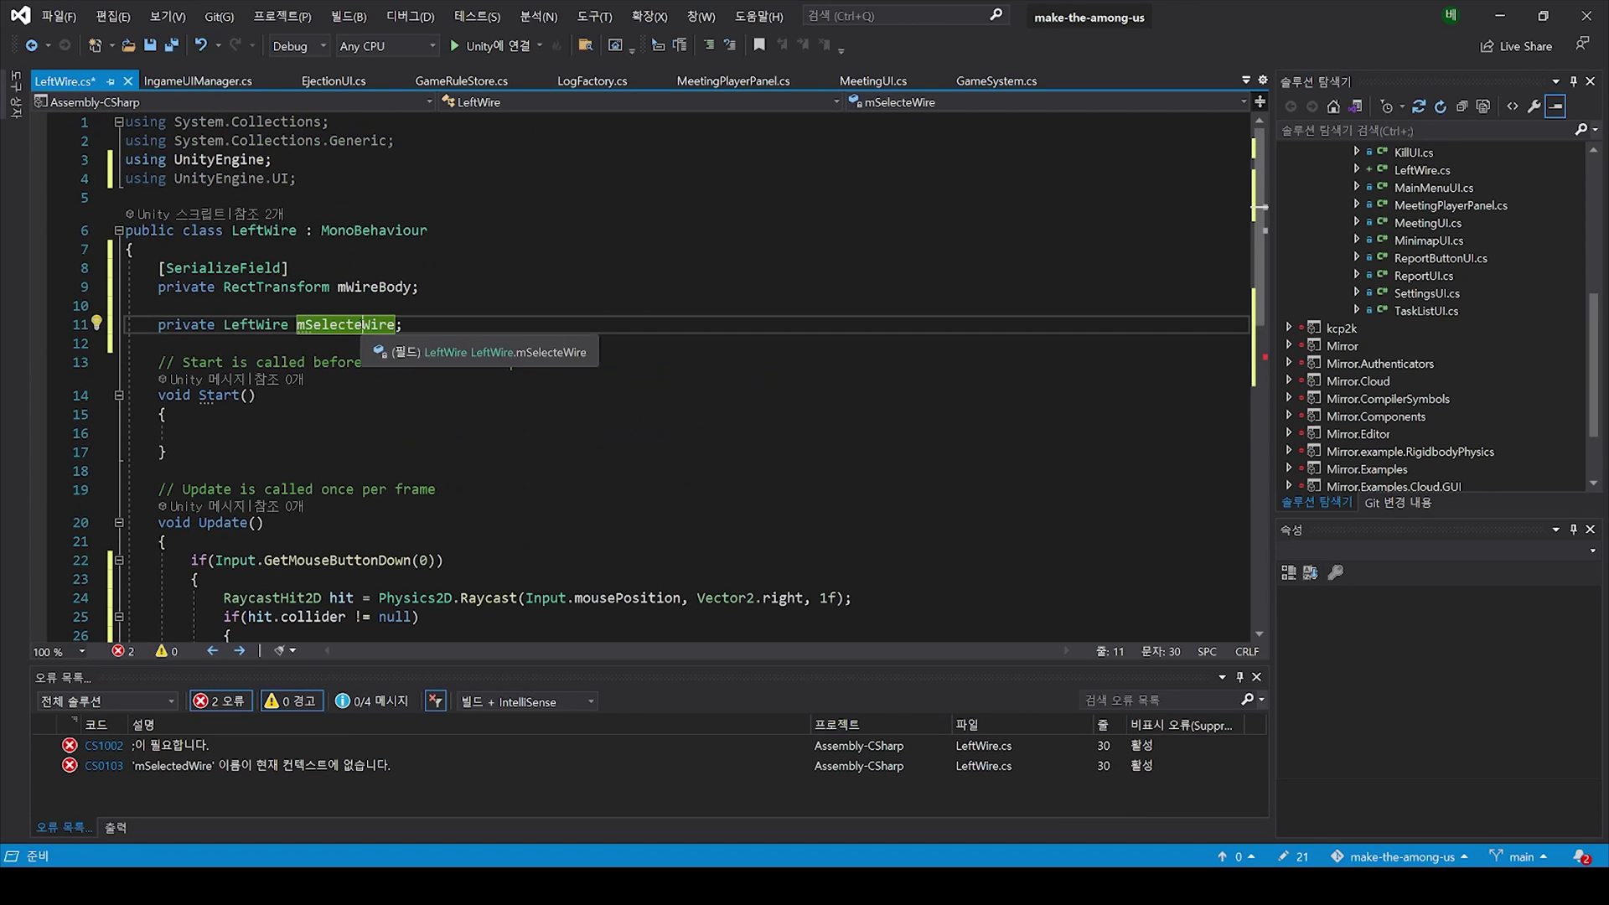
{"action": "type", "text": "d"}
{"action": "key", "text": "ctrl+minus"}
{"action": "type", "text": "= left;"}
Step: Start an mSelectedWire != null block computing the wire angle with Vector2.SignedAngle
{"action": "left_click", "coordinate": [780, 470]}
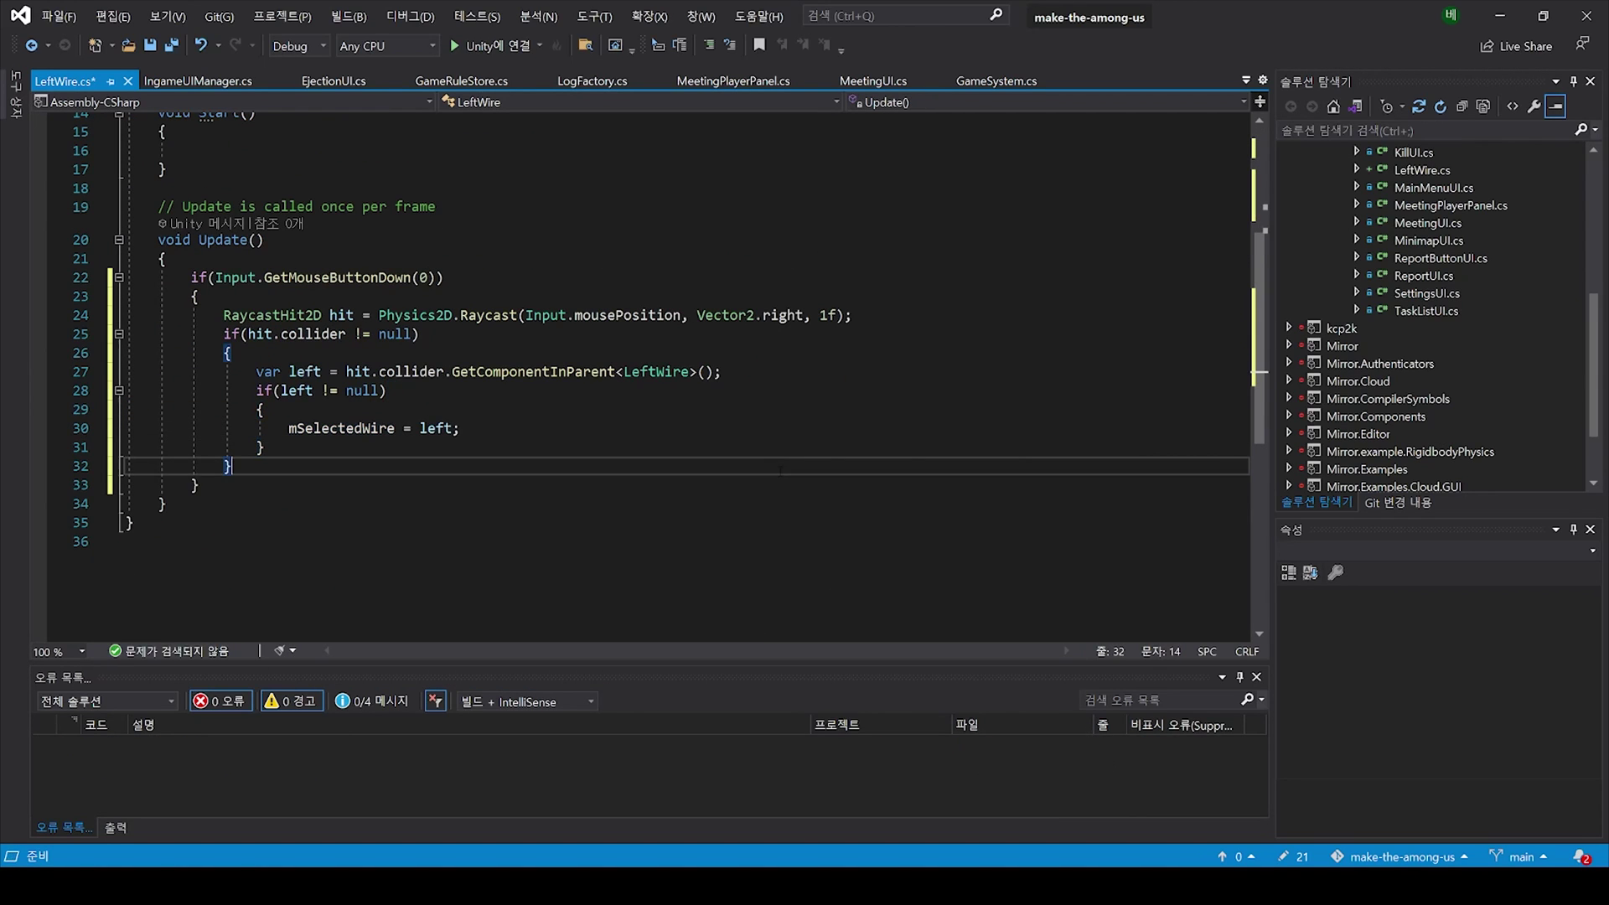
{"action": "key", "text": "Down"}
{"action": "key", "text": "Return"}
{"action": "key", "text": "Return"}
{"action": "type", "text": "if(sel"}
{"action": "key", "text": "Tab"}
{"action": "type", "text": "!= null)"}
{"action": "key", "text": "Return"}
{"action": "type", "text": "{"}
{"action": "key", "text": "Return"}
{"action": "type", "text": "float angle = Vector2.SignedAngle(transform.po"}
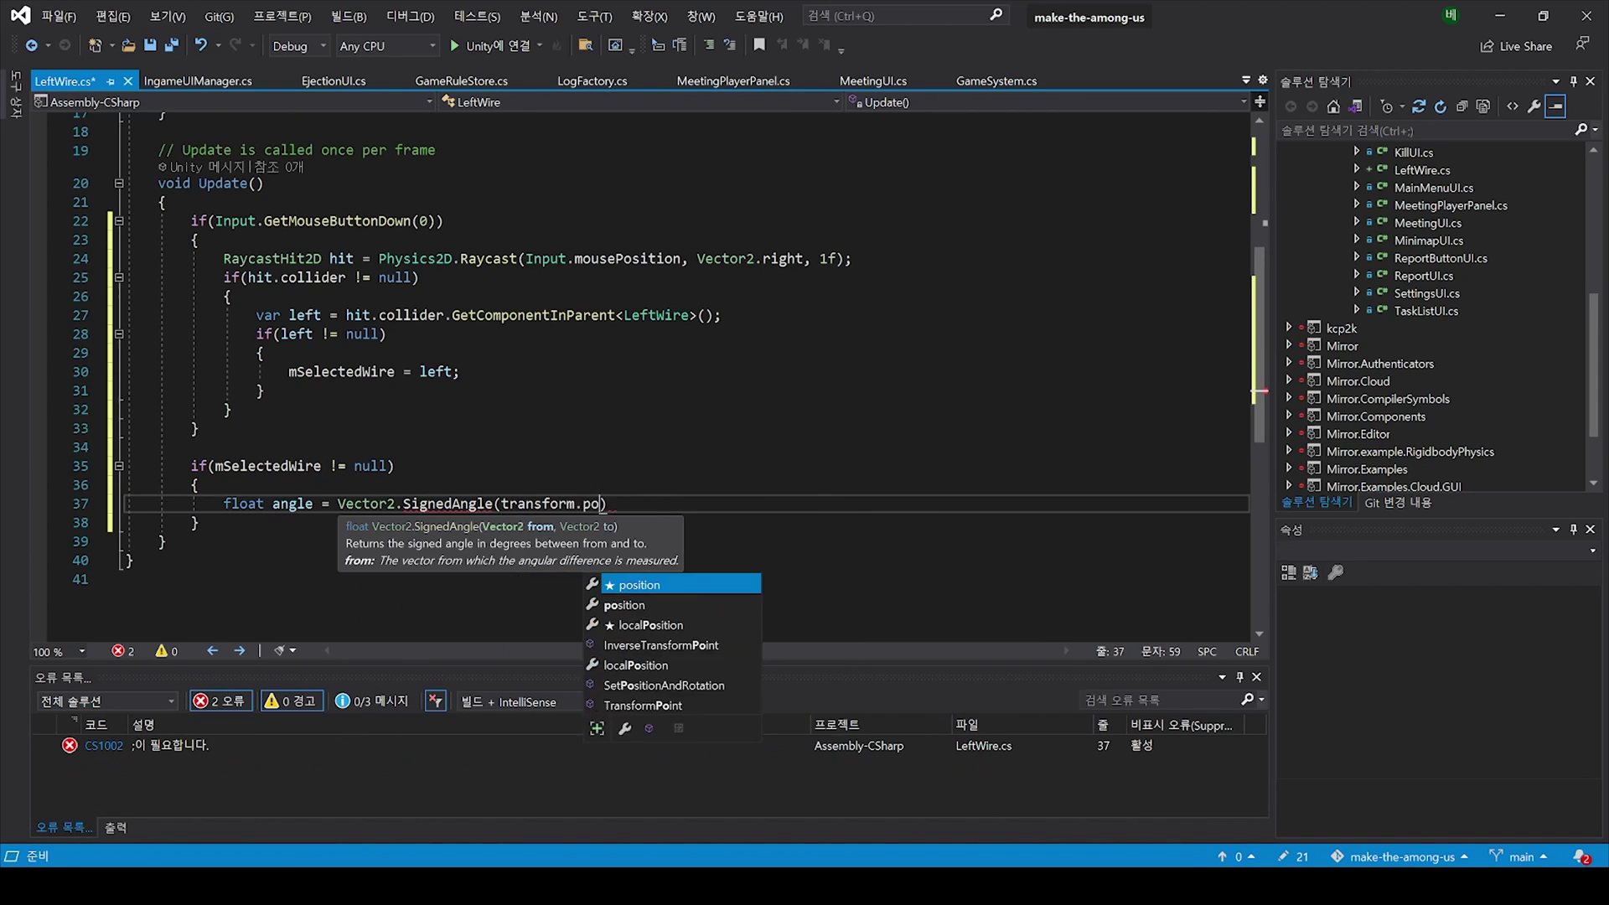
{"action": "type", "text": "sition + Vector3.right - transform.position, Input.mousePosition - t"}
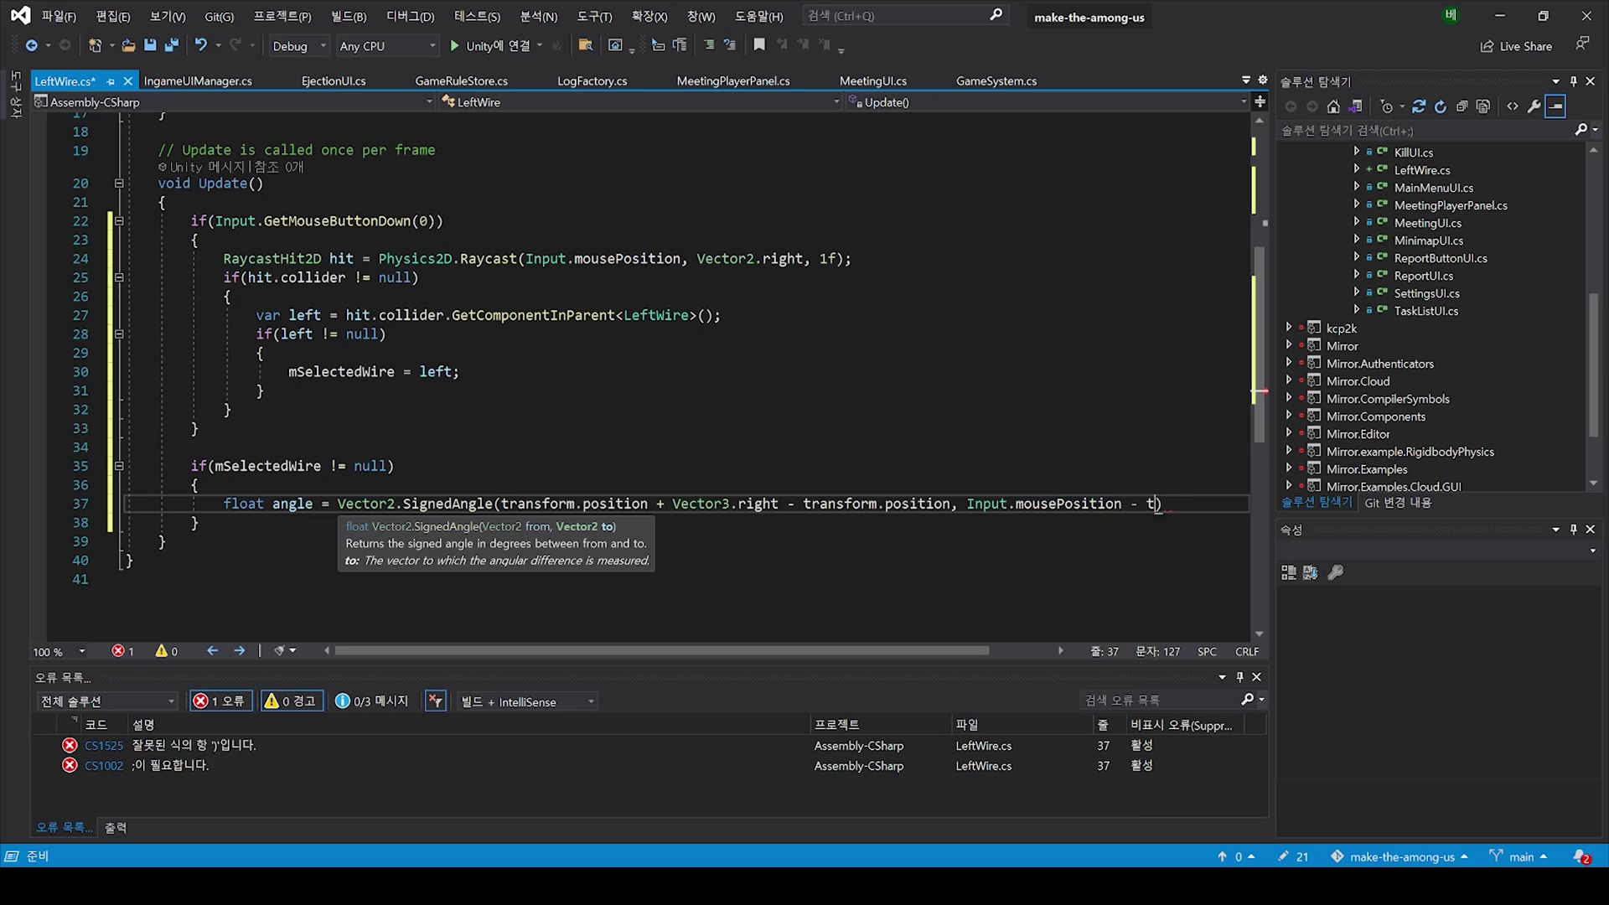
Step: Complete the angle toward Input.mousePosition and compute the distance from mWireBody to the mouse
{"action": "key", "text": "ctrl+BackSpace"}
{"action": "key", "text": "ctrl+BackSpace"}
{"action": "key", "text": "ctrl+BackSpace"}
{"action": "key", "text": "Return"}
{"action": "type", "text": "Input.mousePosition - transform.position);"}
{"action": "key", "text": "Return"}
{"action": "type", "text": "float distance = Vector2.Distance(mWireBody.transform.position, Input.m"}
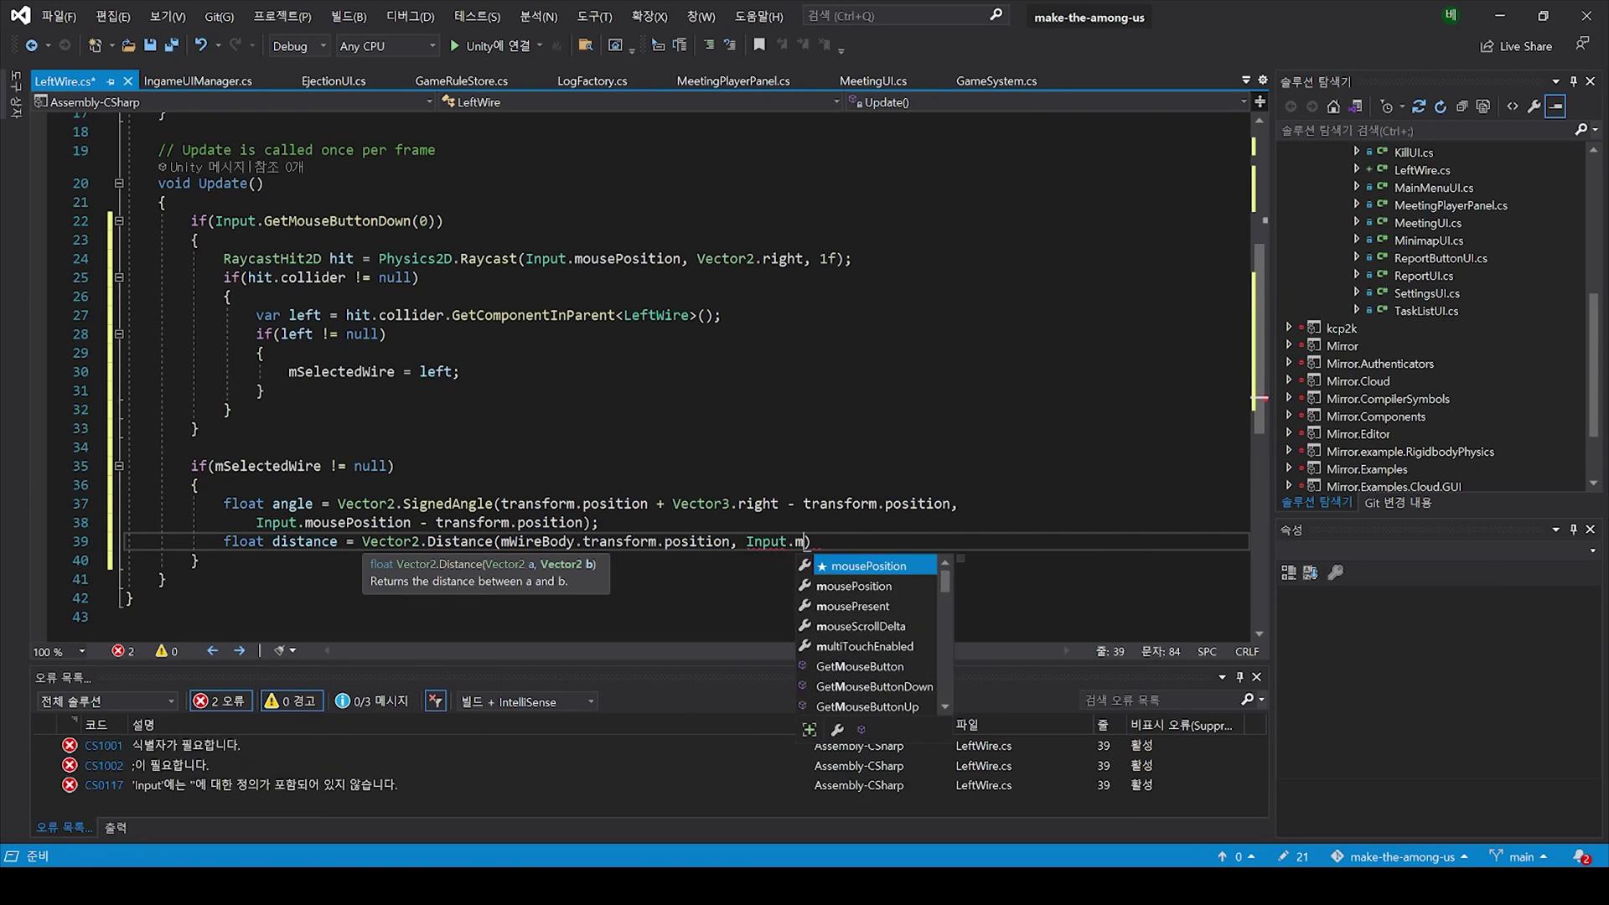
Step: Add a serialized float offset field of 15 and subtract it from the distance
{"action": "scroll", "coordinate": [505, 276], "scroll_direction": "up", "scroll_amount": 5}
{"action": "left_click", "coordinate": [505, 268]}
{"action": "key", "text": "Return"}
{"action": "key", "text": "Return"}
{"action": "type", "text": "private"}
{"action": "key", "text": "ctrl+Return"}
{"action": "type", "text": "[SerializeField]     private f"}
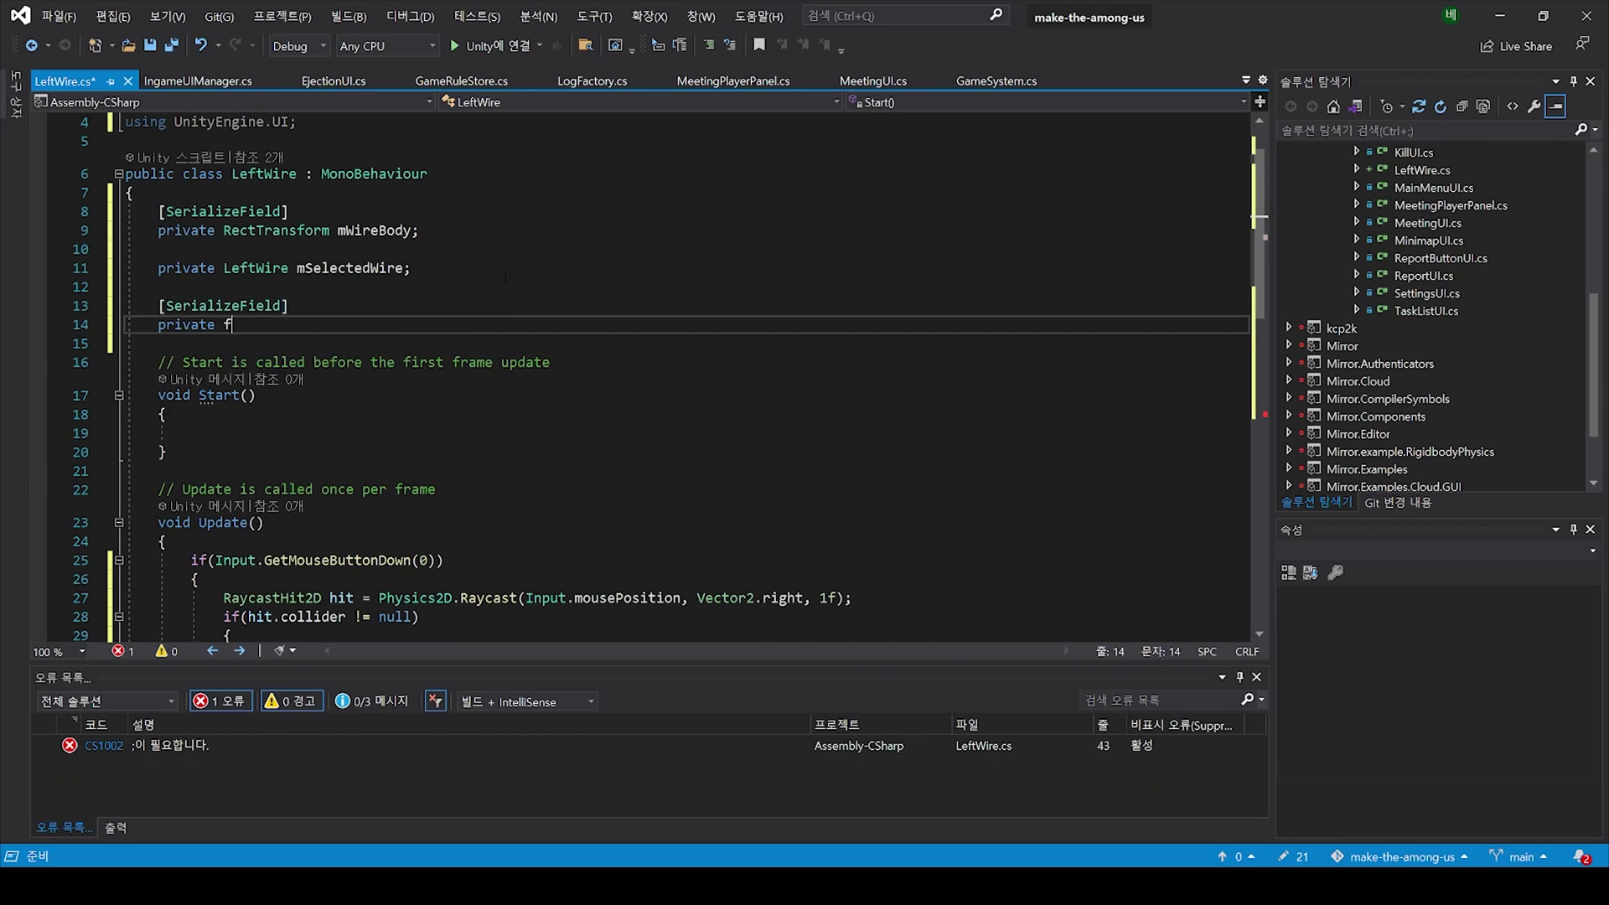
{"action": "type", "text": "loat offset = 1"}
{"action": "key", "text": "ctrl+minus"}
{"action": "type", "text": "- offset"}
Step: Rotate mWireBody to the angle on Z and set its sizeDelta width to the distance
{"action": "key", "text": "Down"}
{"action": "type", "text": "mWireBody.localRotation = Quaternion.Euler(new Vector3(0f, 0f, angle));"}
{"action": "key", "text": "Return"}
{"action": "type", "text": "mWireBody.sizeDelta = new Vector2(distance, mWireBody.sizeDelta.y);"}
Step: Add a GetMouseButtonUp(0) block containing an mSelectedWire != null check
{"action": "left_click", "coordinate": [522, 426]}
{"action": "key", "text": "Return"}
{"action": "key", "text": "Return"}
{"action": "type", "text": "if(Input.GetMou"}
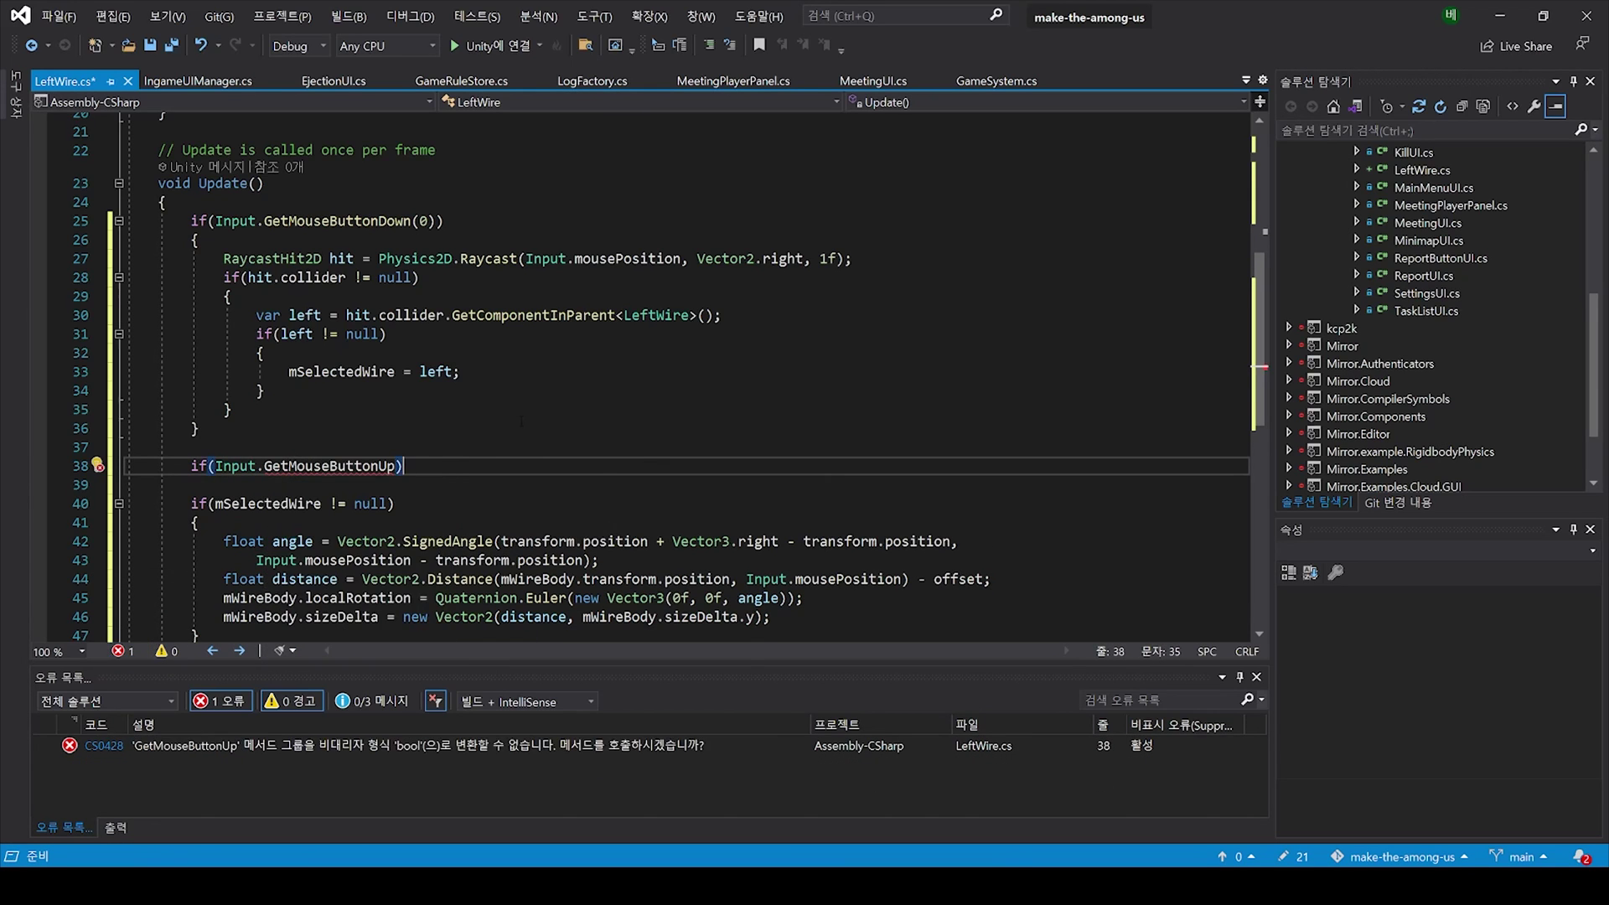
{"action": "type", "text": "seButtonUp(0))"}
{"action": "key", "text": "Return"}
{"action": "type", "text": "{"}
{"action": "key", "text": "Return"}
{"action": "scroll", "coordinate": [521, 422], "scroll_direction": "down", "scroll_amount": 3}
{"action": "type", "text": "if(mSelectedWire != null)"}
Step: On release, reset mWireBody rotation to zero and width to 0, and begin clearing the selection
{"action": "key", "text": "Return"}
{"action": "type", "text": "{"}
{"action": "key", "text": "Return"}
{"action": "type", "text": "mWireBody.localRotation = Quaternion.Euler(Vector3."}
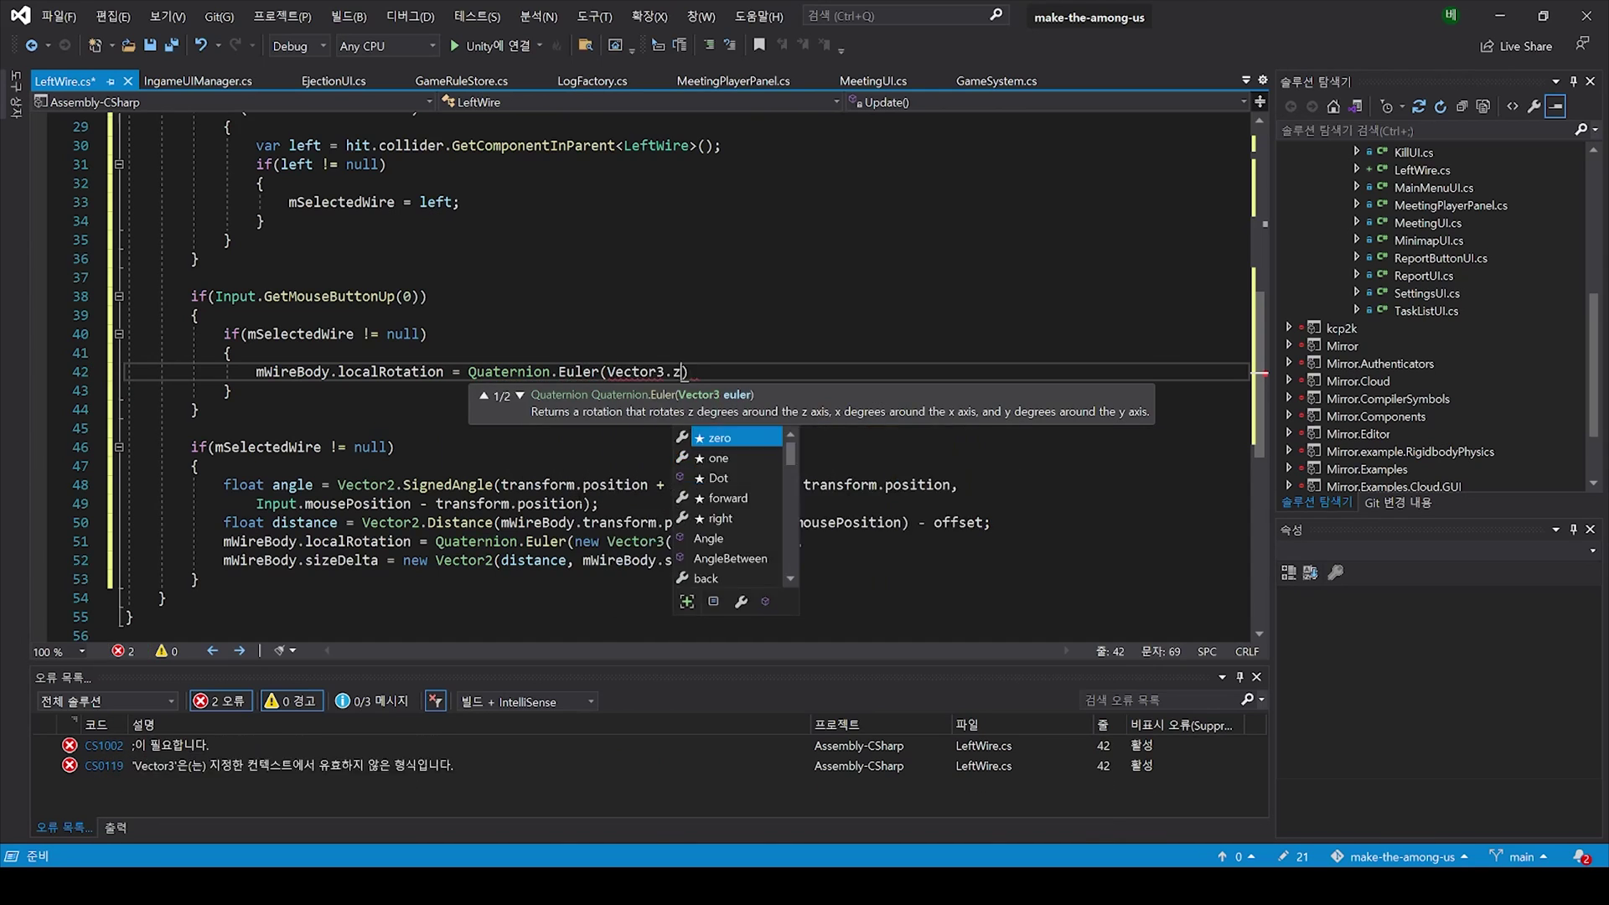
{"action": "type", "text": "zero);"}
{"action": "key", "text": "Return"}
{"action": "type", "text": "mWireBody.sizeDelta = newVec Vector"}
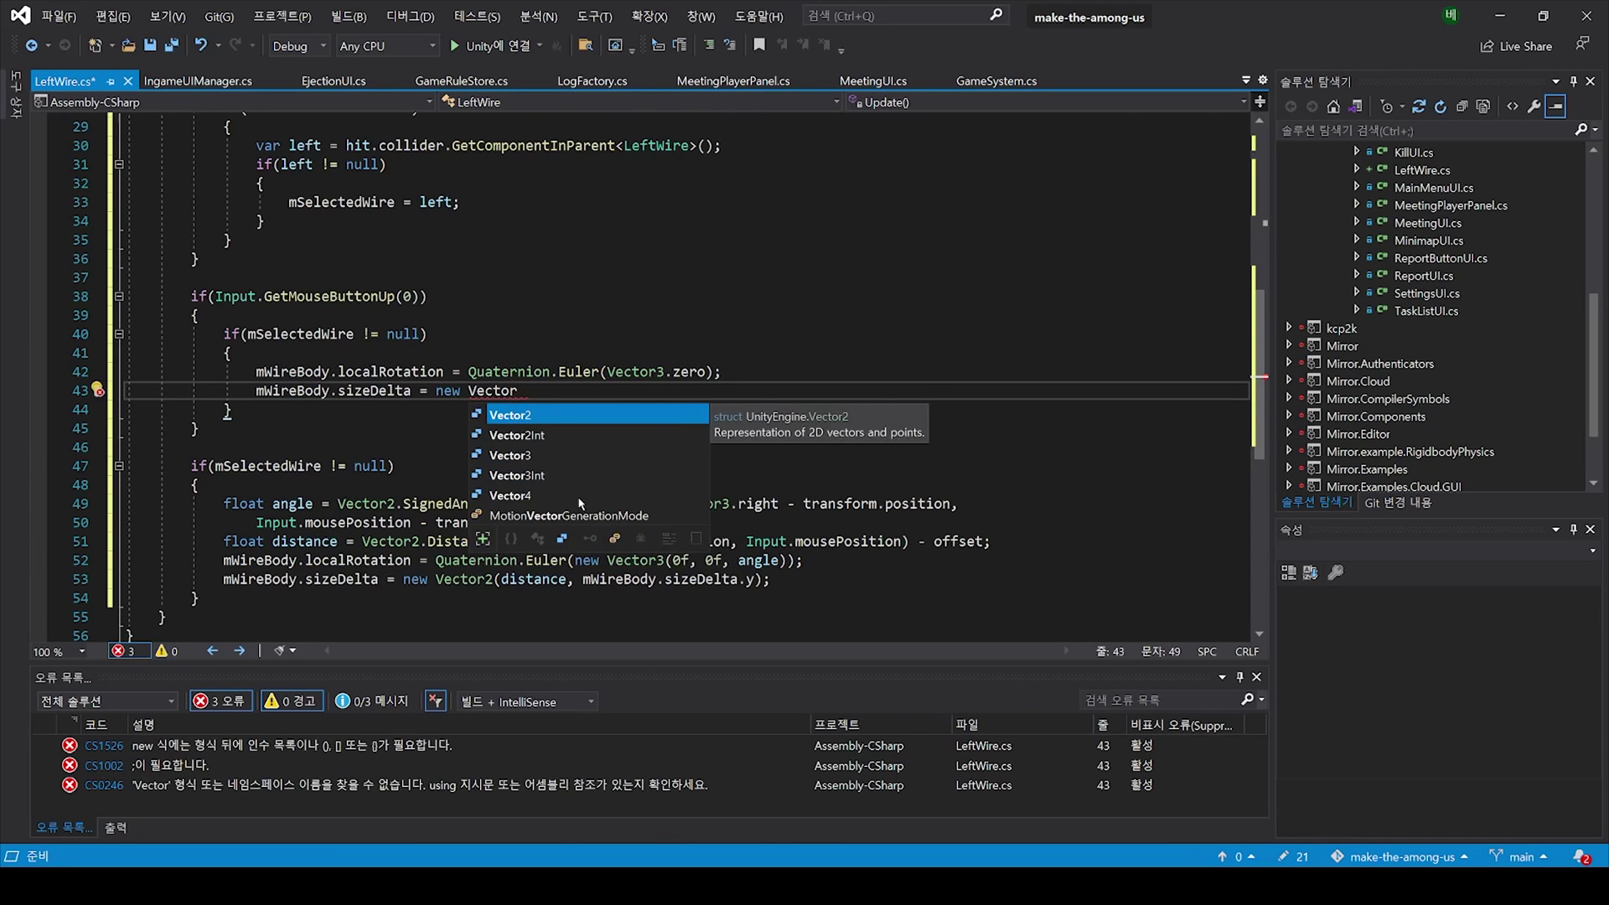
{"action": "type", "text": "2(0f, mWireBody.sizeDelta.y);"}
{"action": "key", "text": "Return"}
{"action": "type", "text": "ms"}
{"action": "scroll", "coordinate": [579, 499], "scroll_direction": "up", "scroll_amount": 10}
Step: Add a private Canvas mGameCanvas field, set it with FindObjectOfType<Canvas>() in Start, and save
{"action": "left_click", "coordinate": [815, 381]}
{"action": "key", "text": "Return"}
{"action": "key", "text": "Return"}
{"action": "type", "text": "private Canvas mGameCan"}
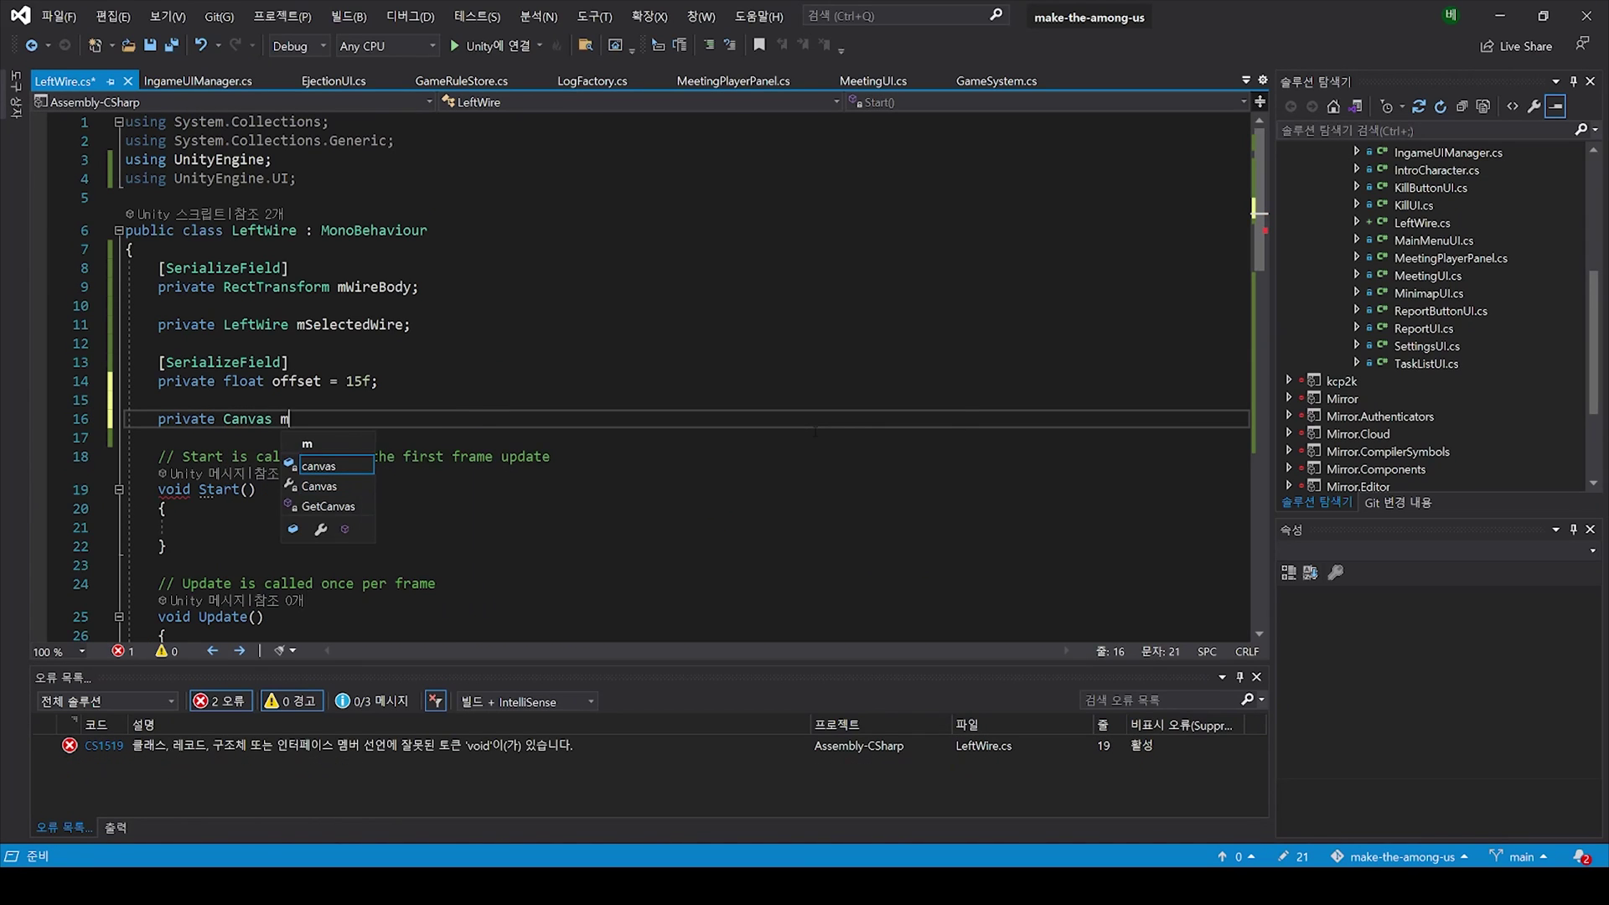
{"action": "type", "text": "vas;"}
{"action": "scroll", "coordinate": [641, 462], "scroll_direction": "down", "scroll_amount": 1}
{"action": "left_click", "coordinate": [641, 465]}
{"action": "type", "text": "mGameCanvas = "}
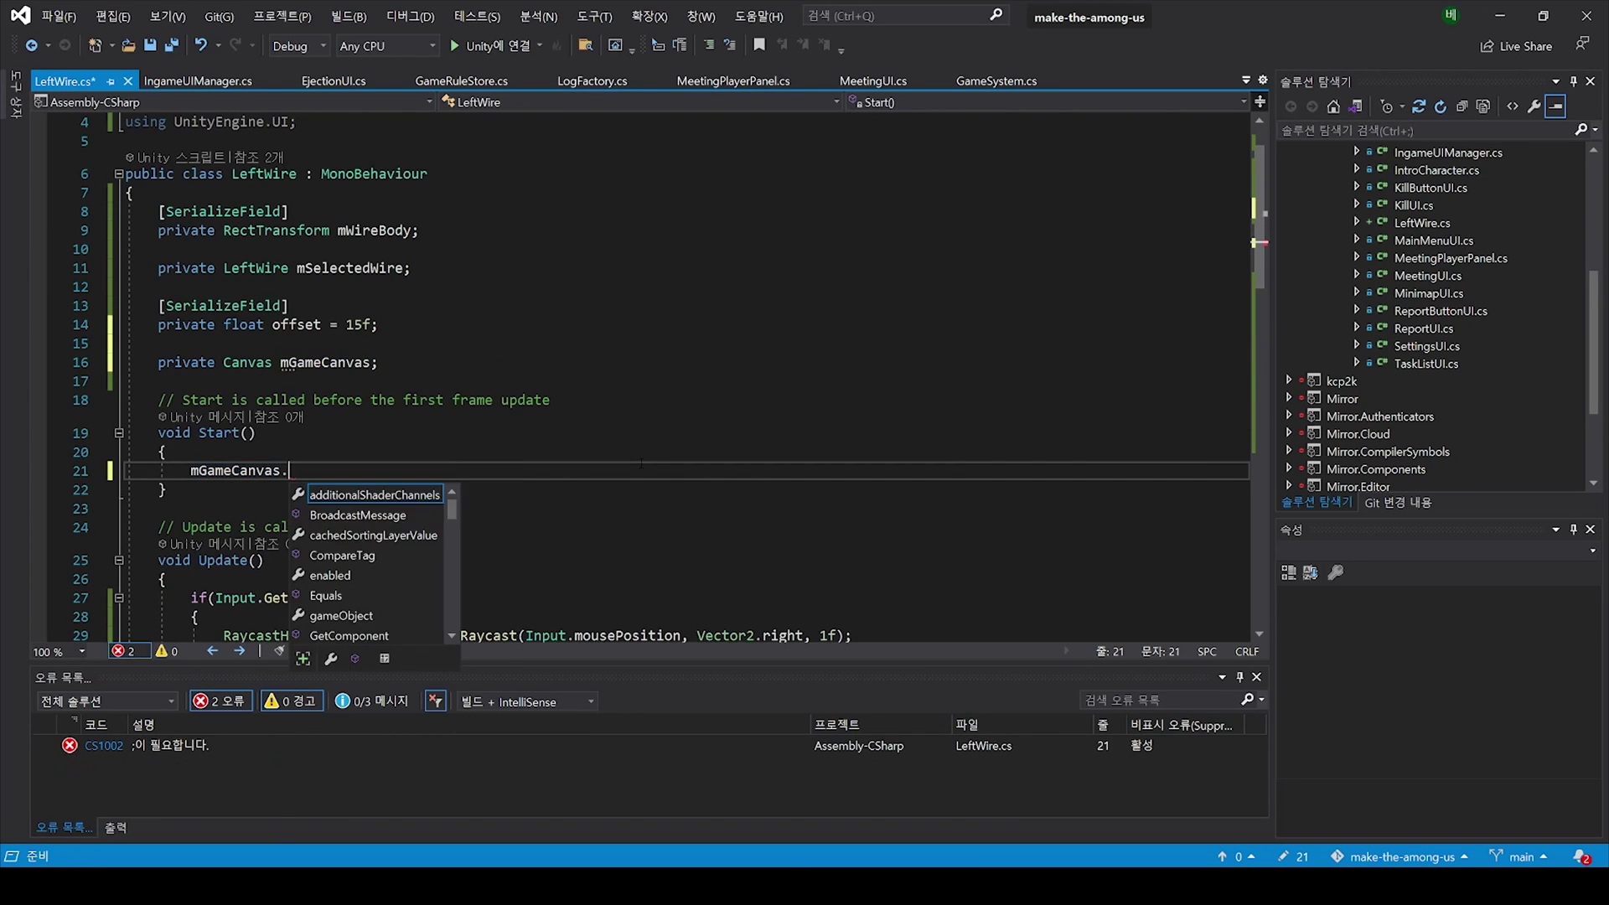
{"action": "type", "text": "FindObjectOfType<Canvase"}
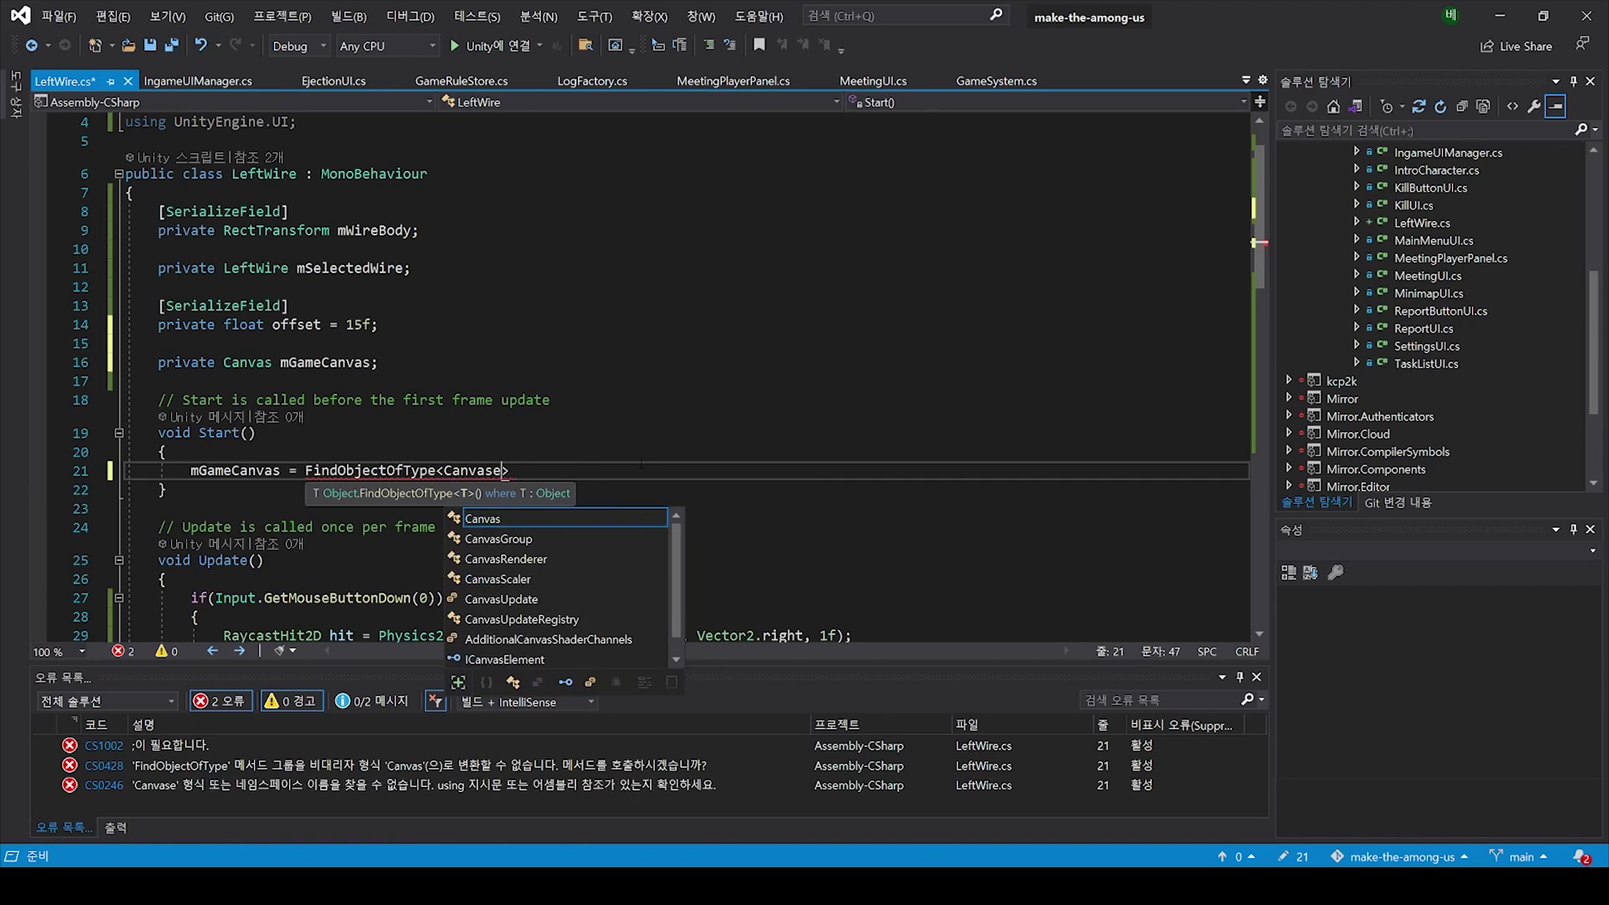
{"action": "type", "text": ">();"}
{"action": "scroll", "coordinate": [641, 464], "scroll_direction": "down", "scroll_amount": 2}
{"action": "key", "text": "ctrl+s"}
Step: Multiply the wire width by 1 / mGameCanvas localScale.x, save LeftWire.cs, and return to Unity
{"action": "scroll", "coordinate": [567, 358], "scroll_direction": "down", "scroll_amount": 10}
{"action": "scroll", "coordinate": [567, 358], "scroll_direction": "down", "scroll_amount": 1}
{"action": "left_click", "coordinate": [567, 409]}
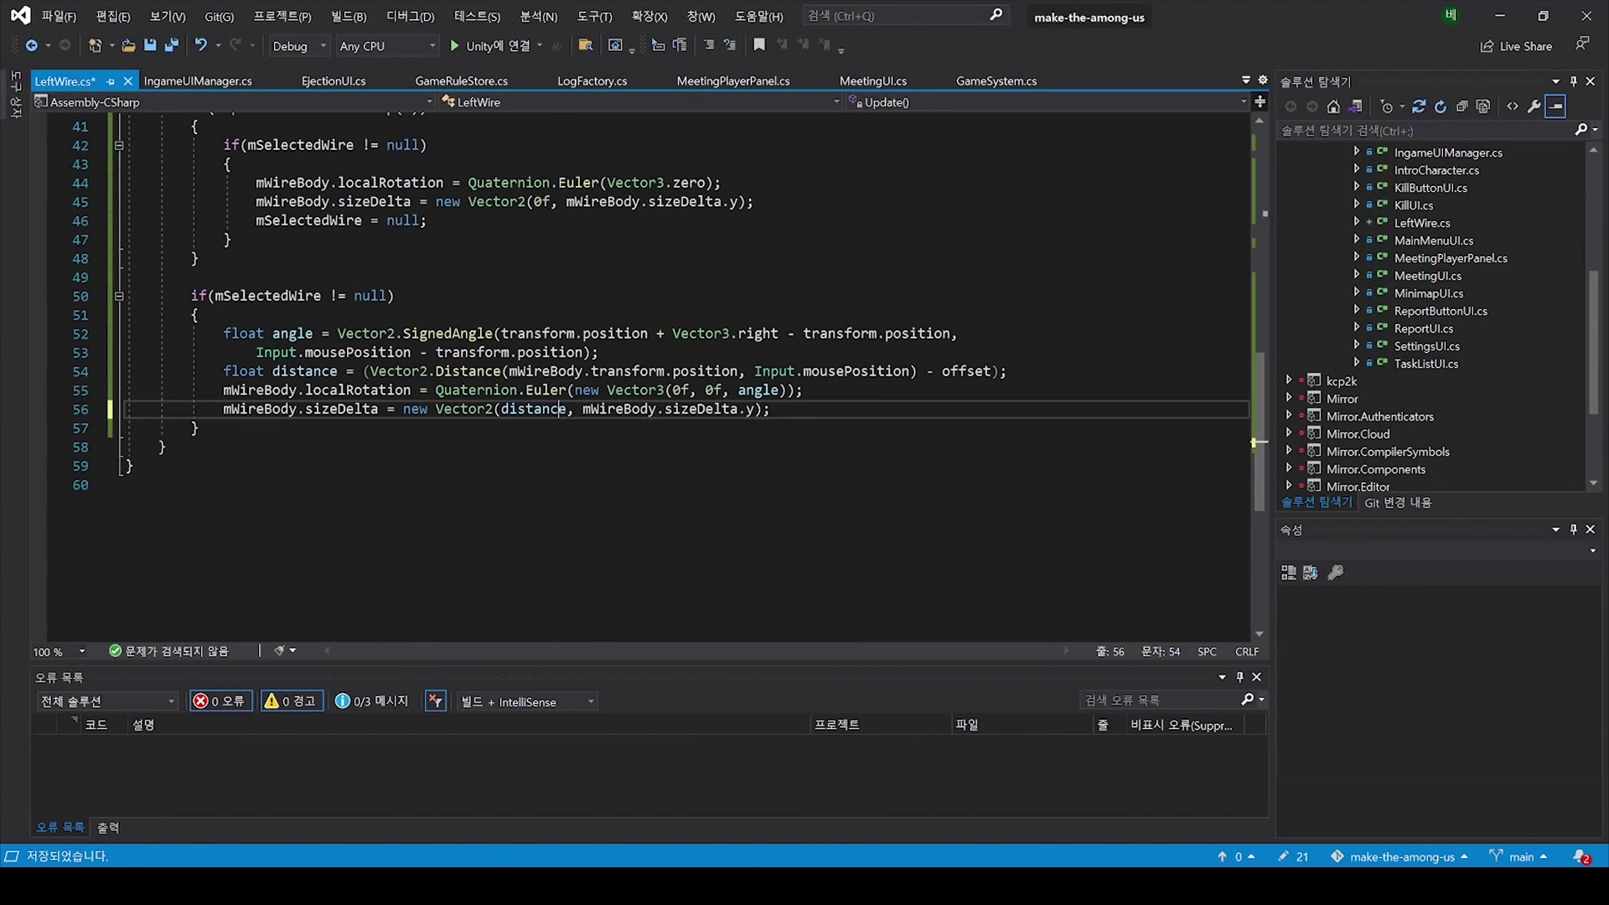
{"action": "type", "text": "* (1 / mGameCanvas.transform.localScale.x)"}
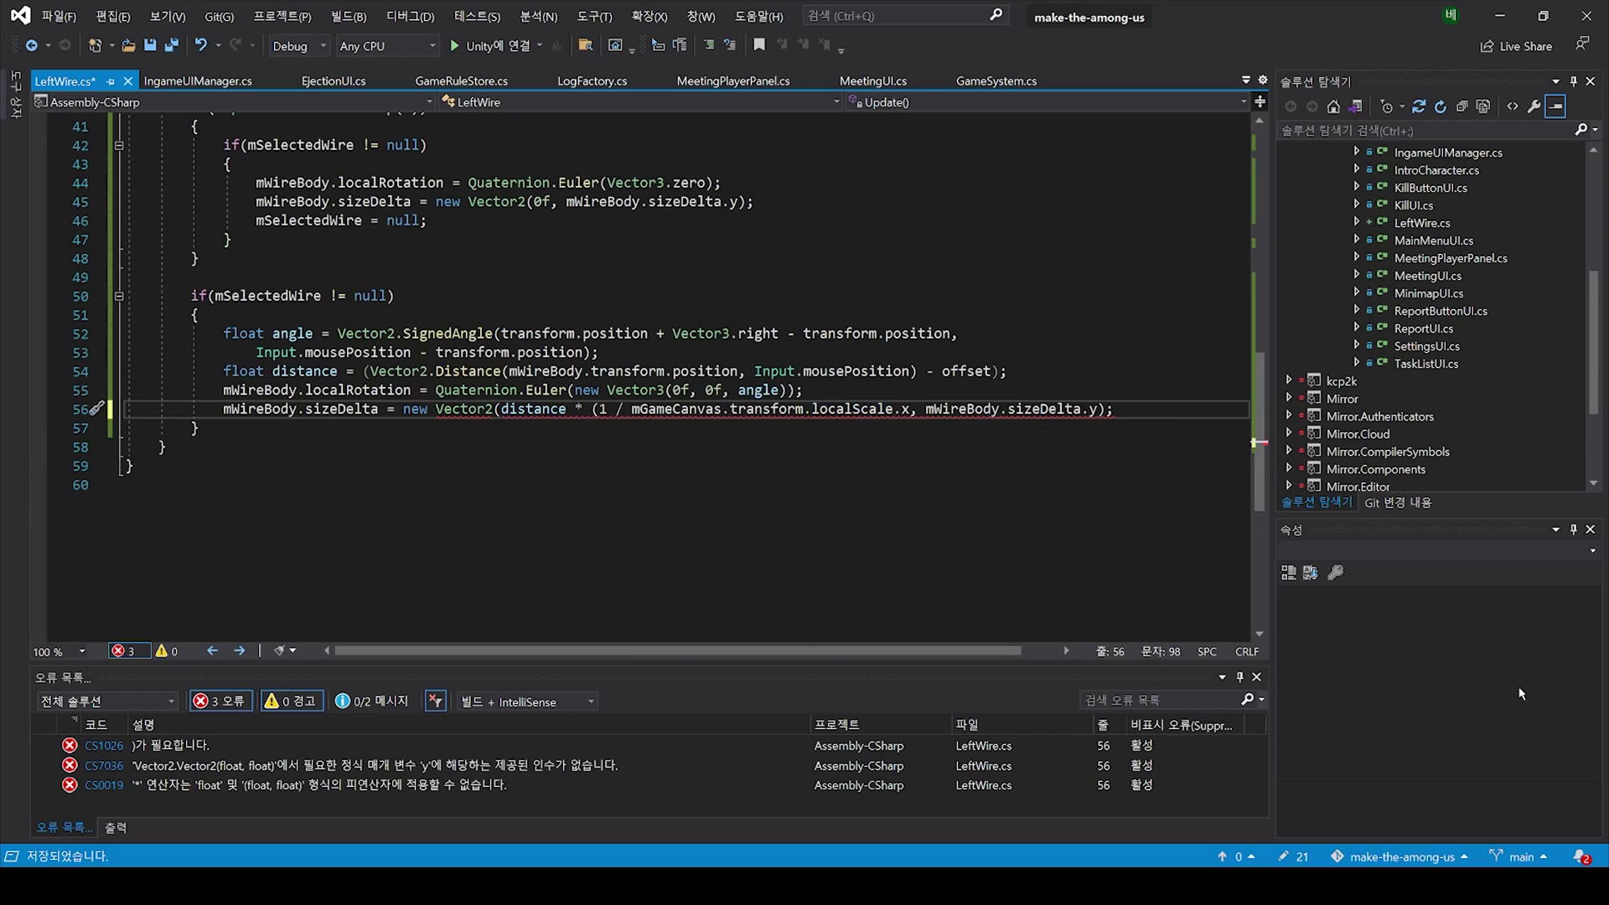
{"action": "key", "text": "Up"}
{"action": "key", "text": "Up"}
{"action": "key", "text": "End"}
{"action": "key", "text": "ctrl+s"}
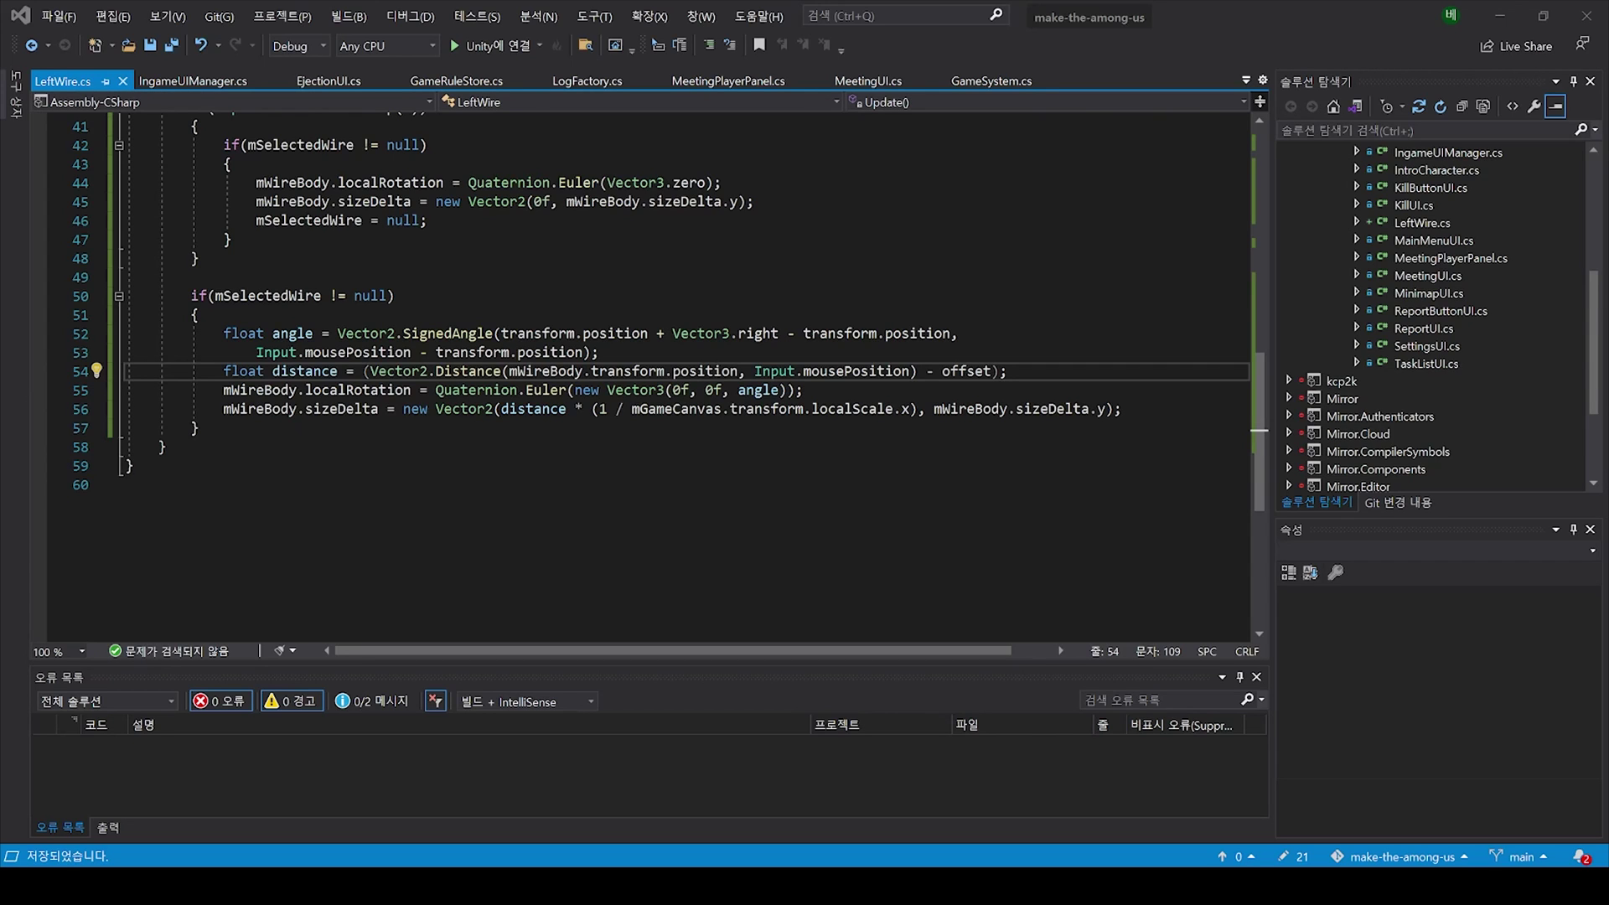
{"action": "key", "text": "alt+Tab"}
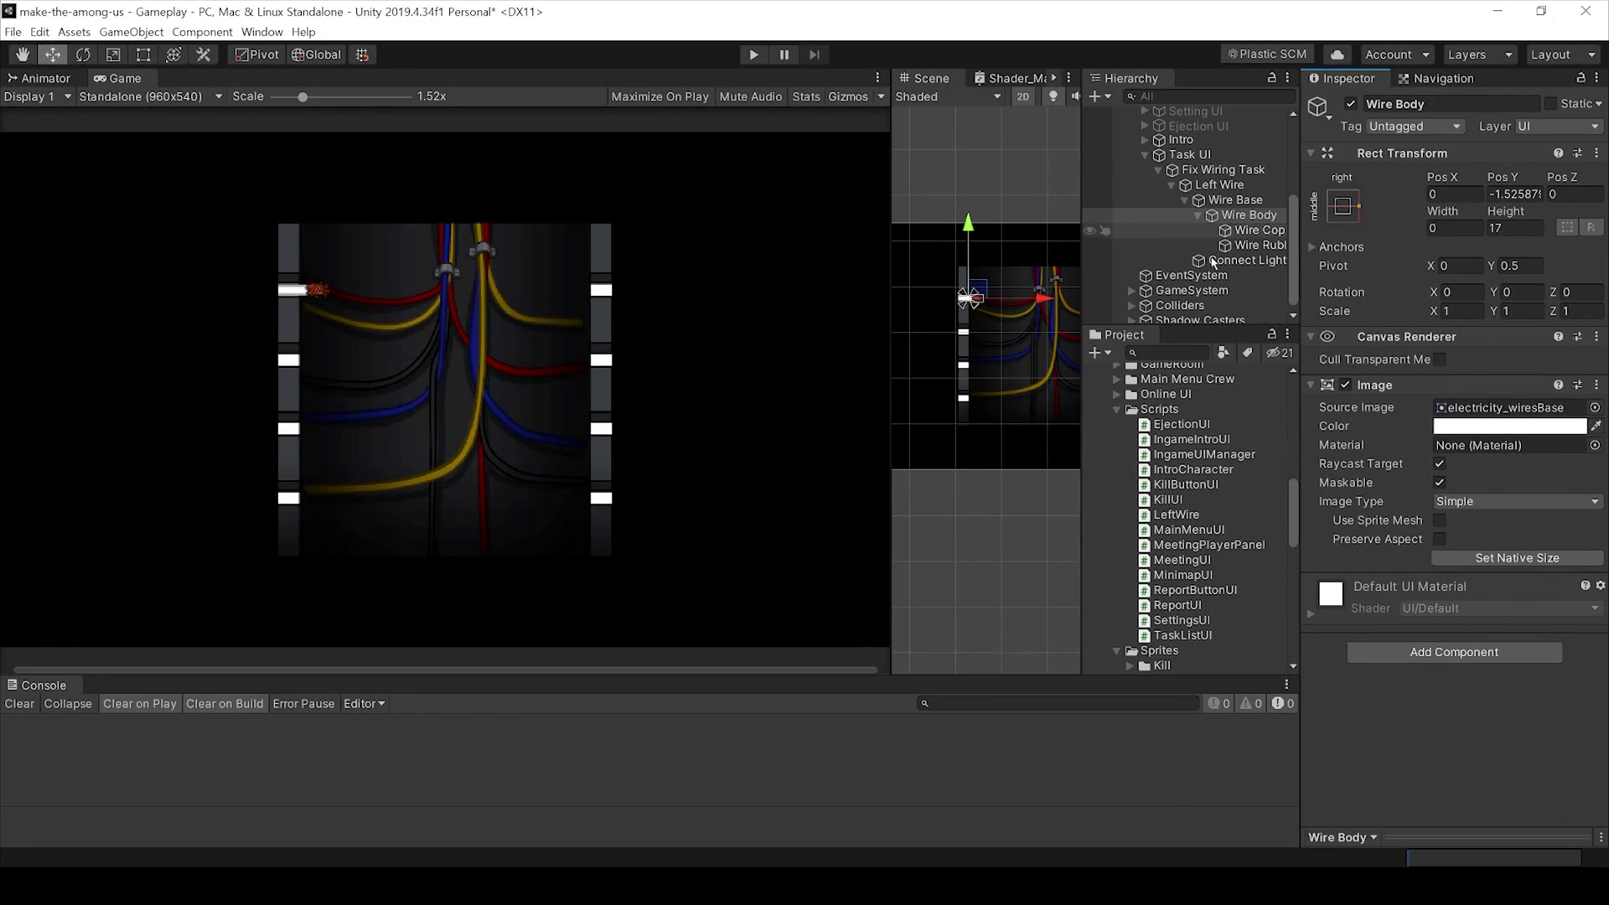
Step: Attach LeftWire to Wire Body, link its Rect Transform as M Wire Body, and enter Play mode
{"action": "left_click_drag", "start_coordinate": [1176, 514], "coordinate": [1438, 716]}
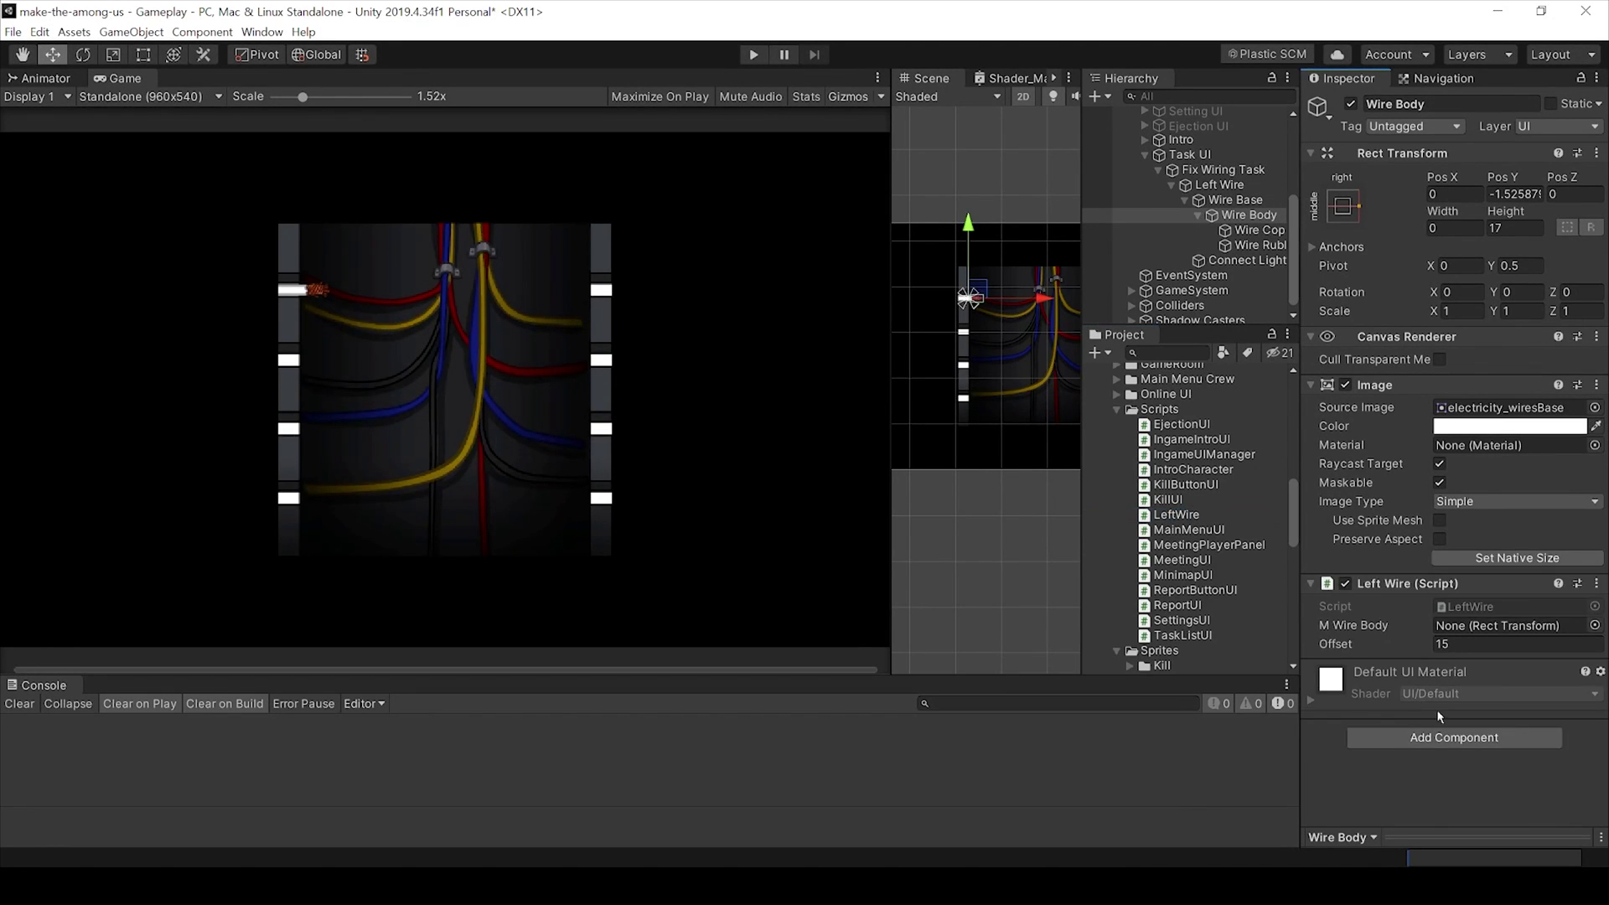
{"action": "left_click_drag", "start_coordinate": [1395, 153], "coordinate": [1477, 641]}
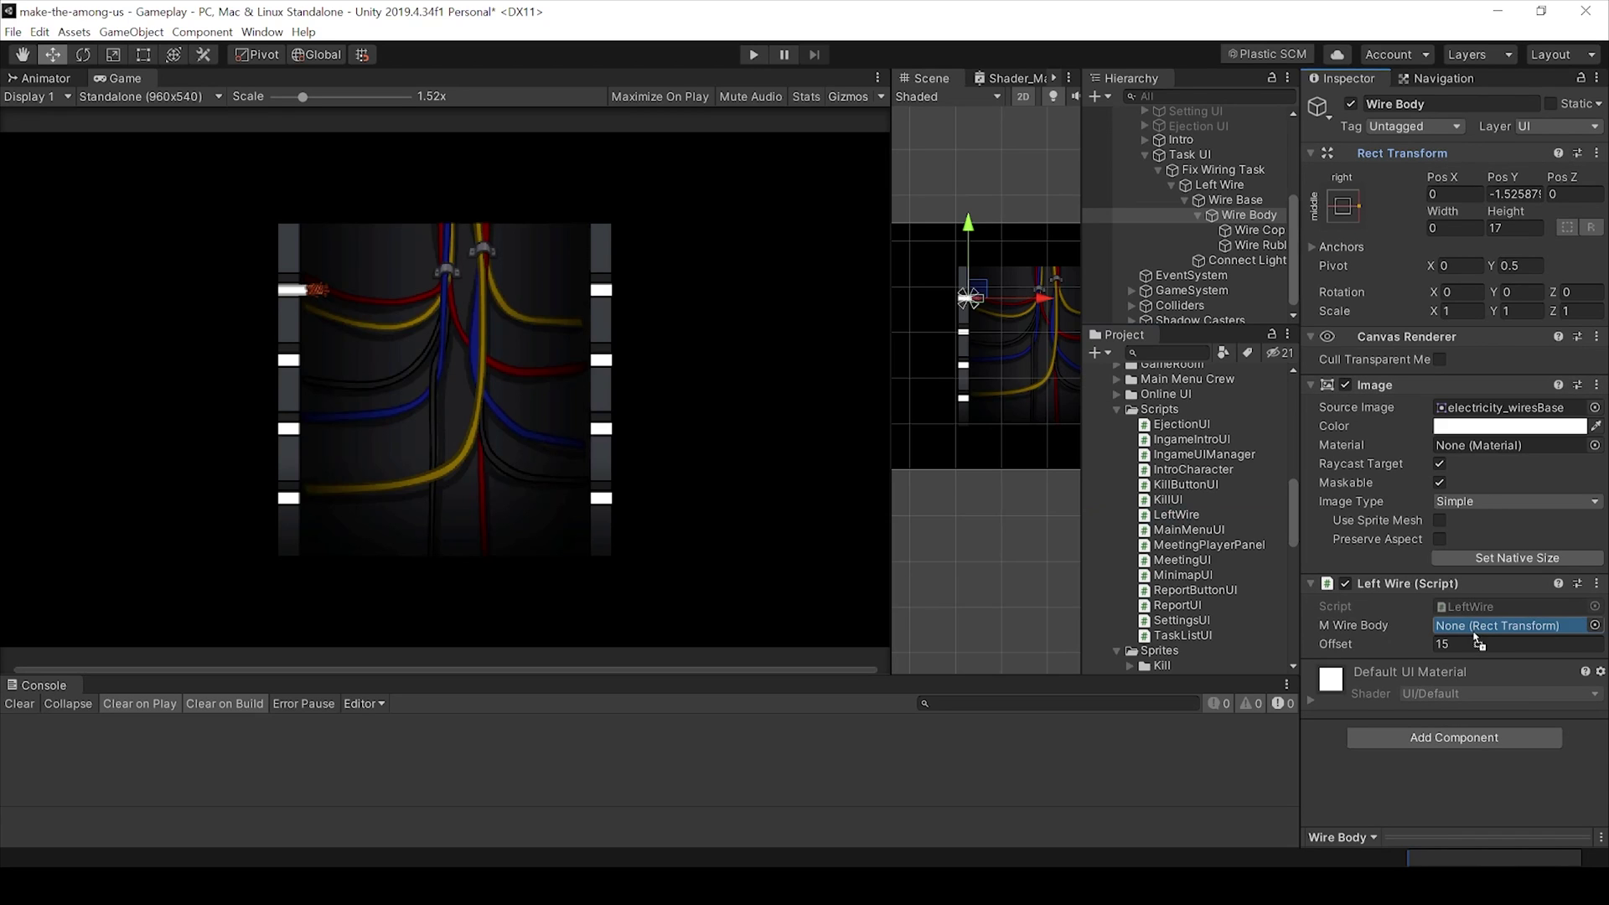
{"action": "left_click", "coordinate": [756, 55]}
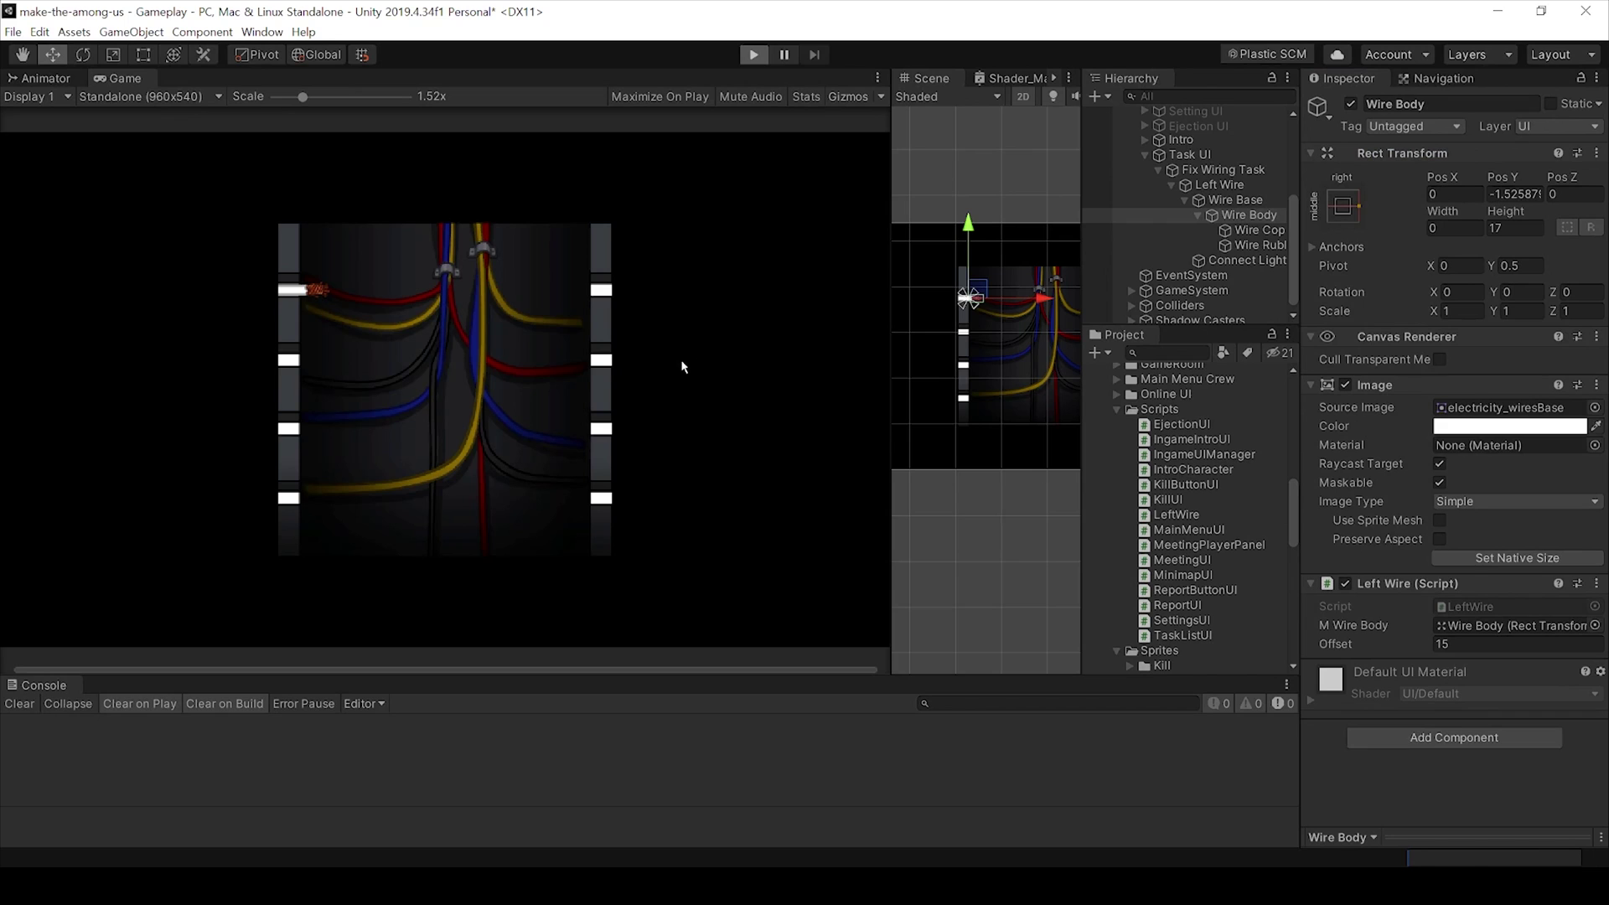
Step: Drag the left wire across the Game view panel several times, watching it stretch, rotate and snap back
{"action": "left_click_drag", "start_coordinate": [322, 296], "coordinate": [575, 291]}
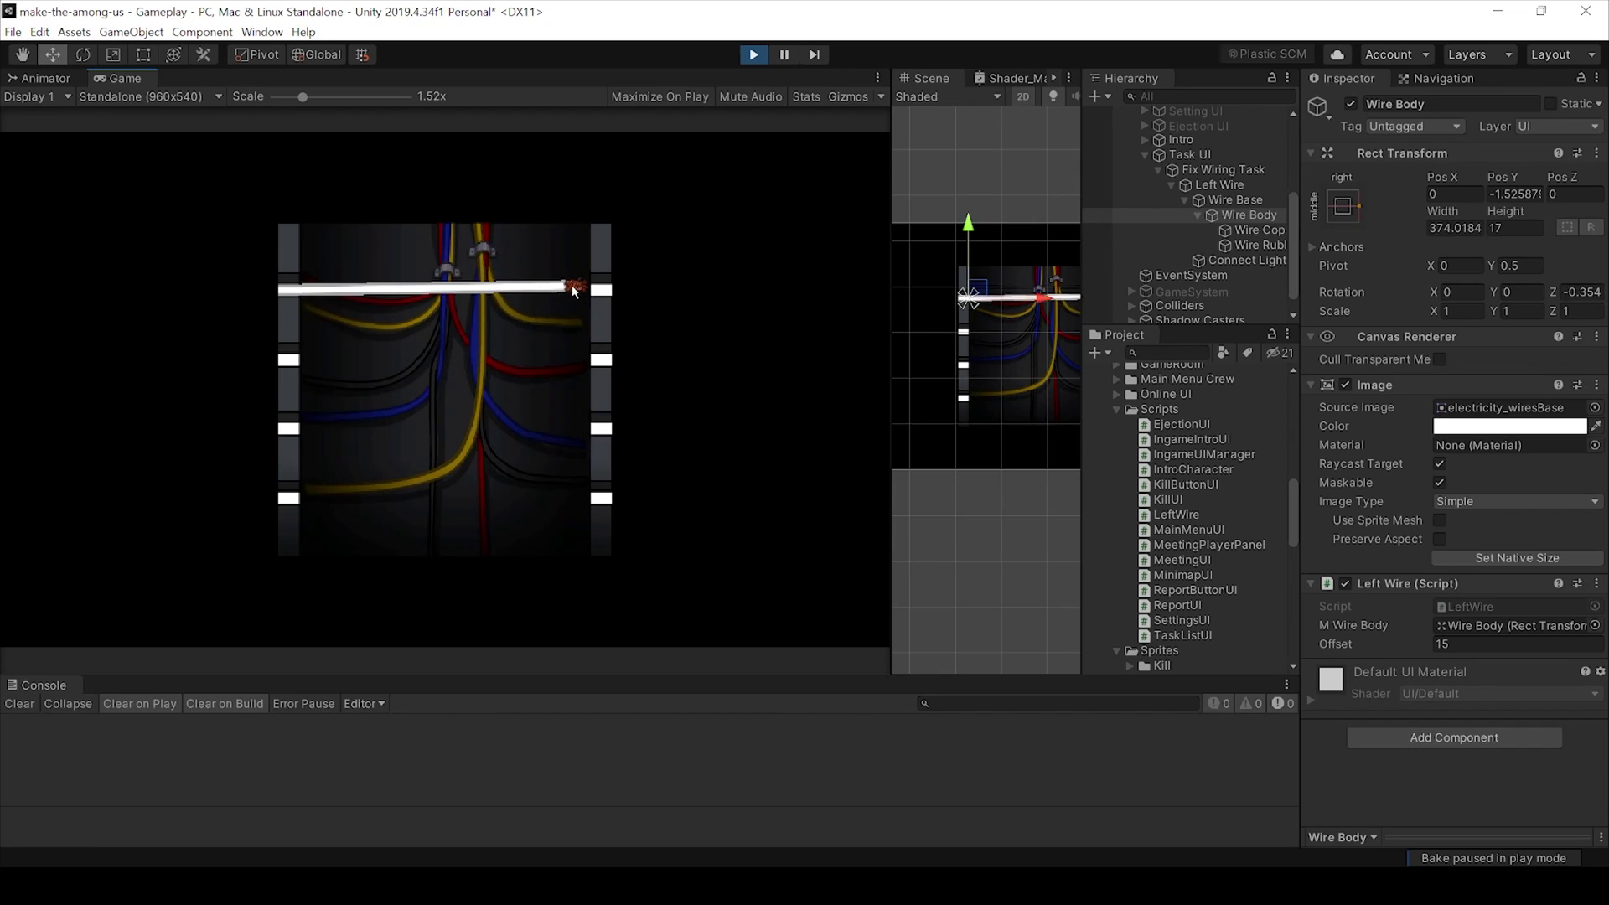
{"action": "left_click_drag", "start_coordinate": [575, 291], "coordinate": [574, 292]}
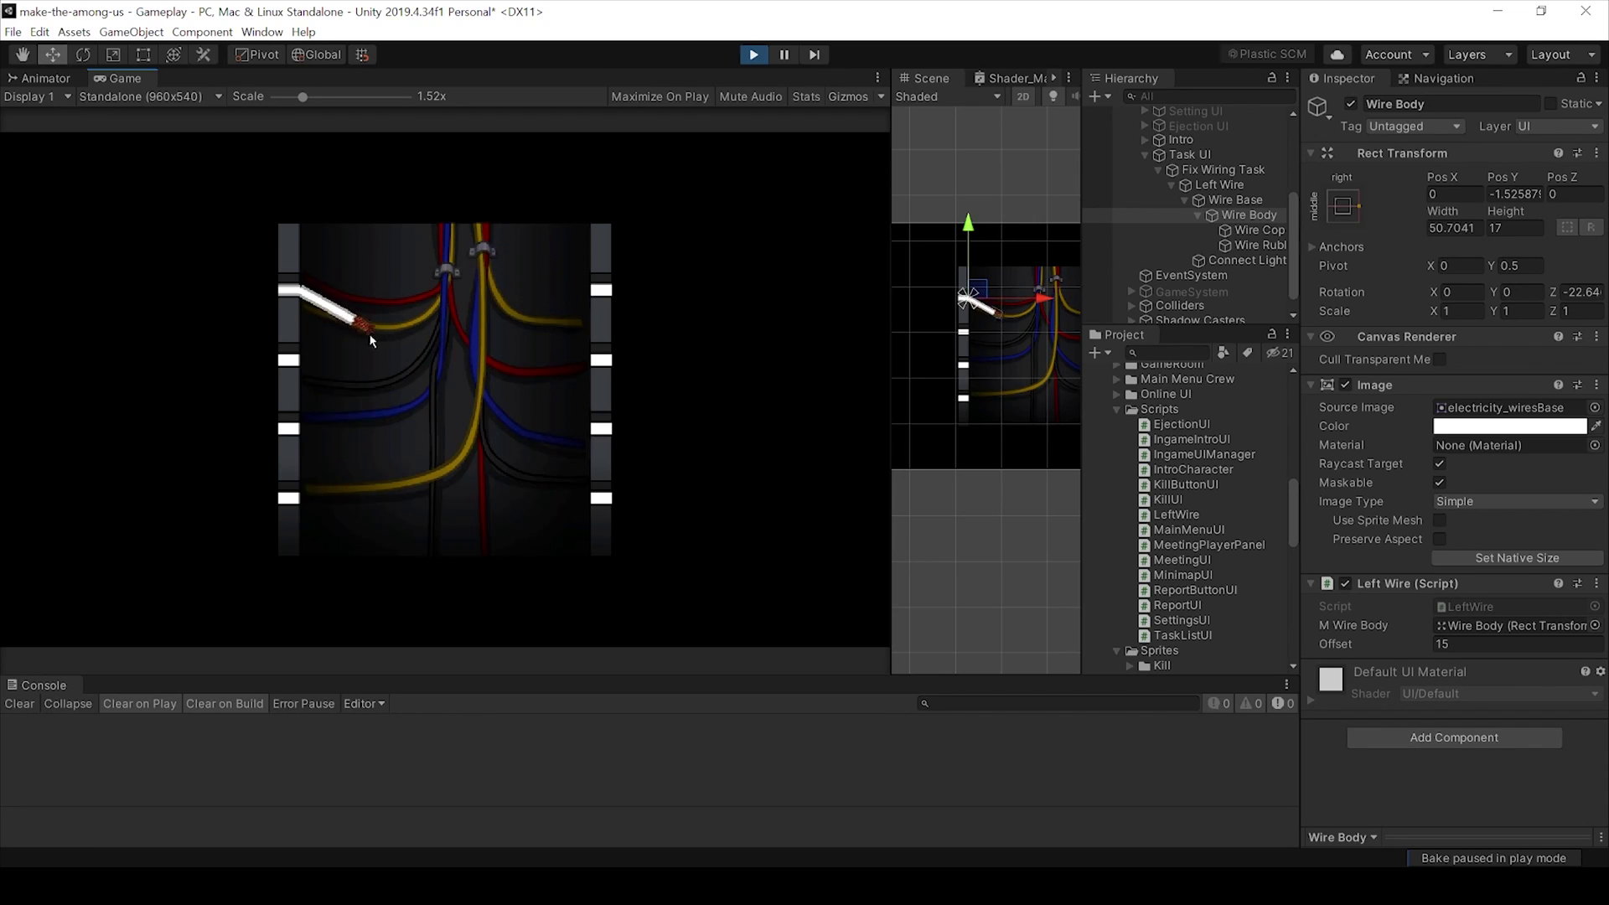
{"action": "left_click_drag", "start_coordinate": [371, 340], "coordinate": [545, 538]}
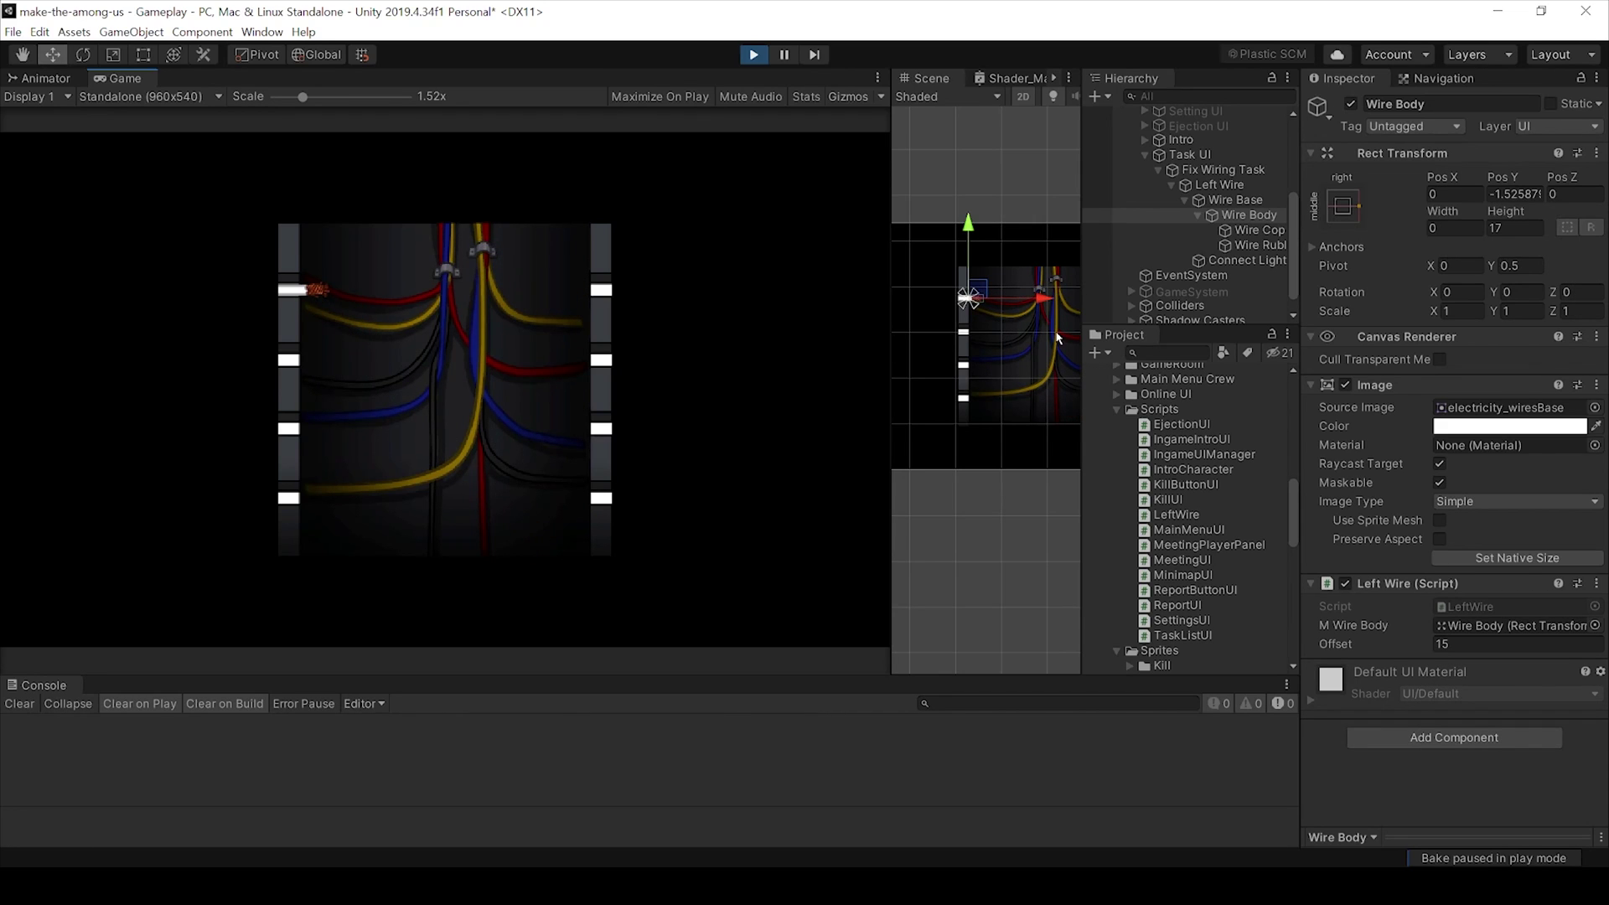